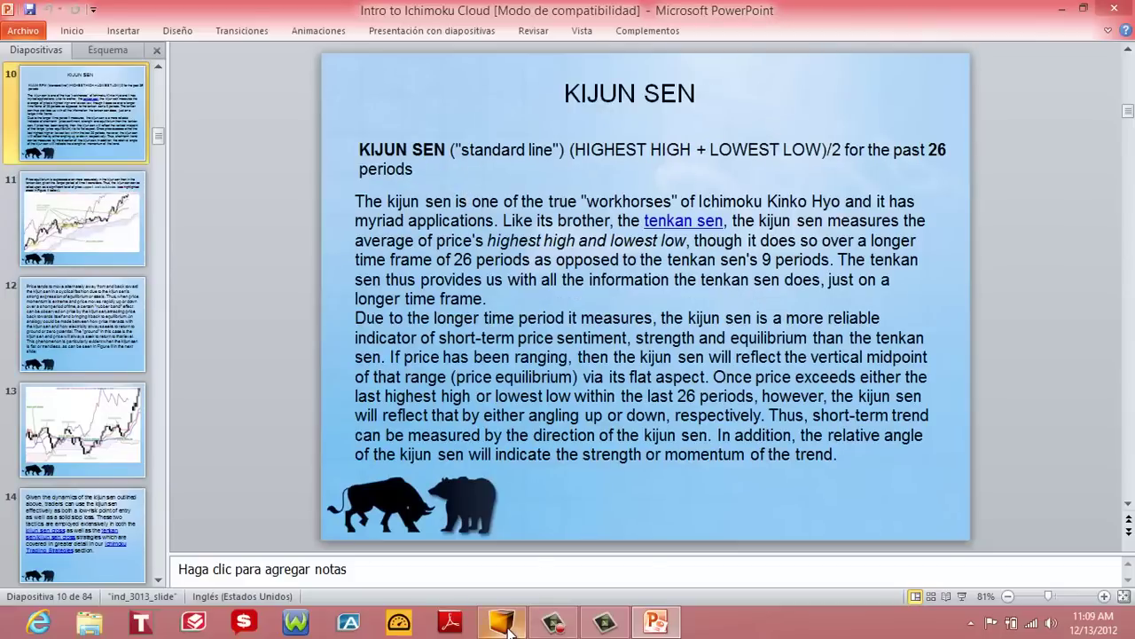
# Step: Switch to MagentaTrader, show the SWC [NYSE] chart in the Cloud style and enlarge the mid-September to December price range
pyautogui.click(502, 622)
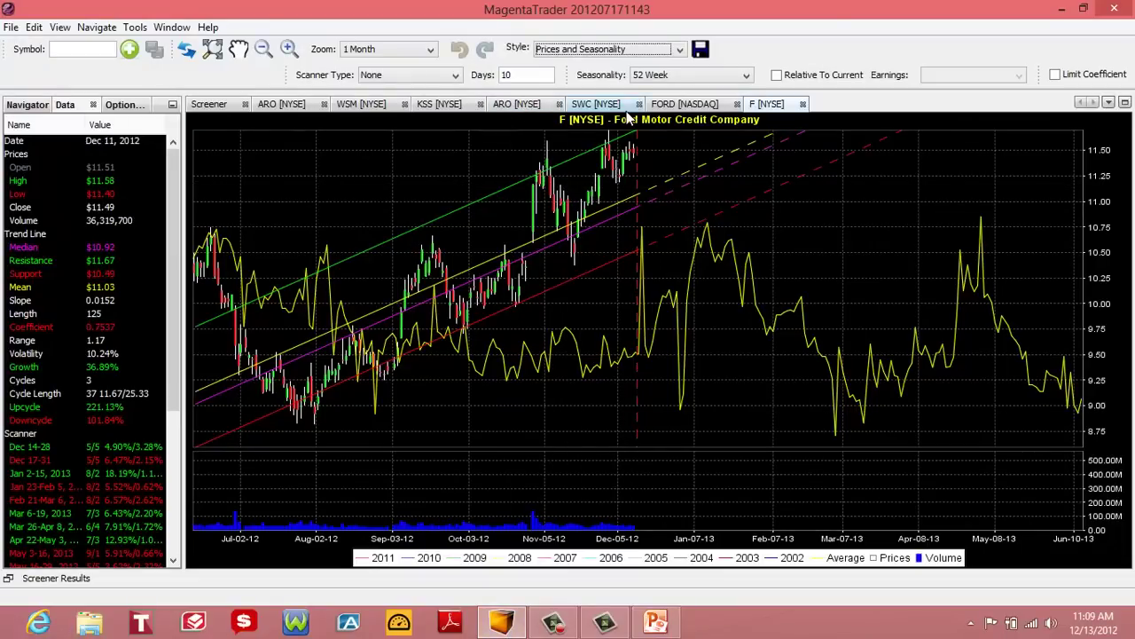
pyautogui.click(596, 105)
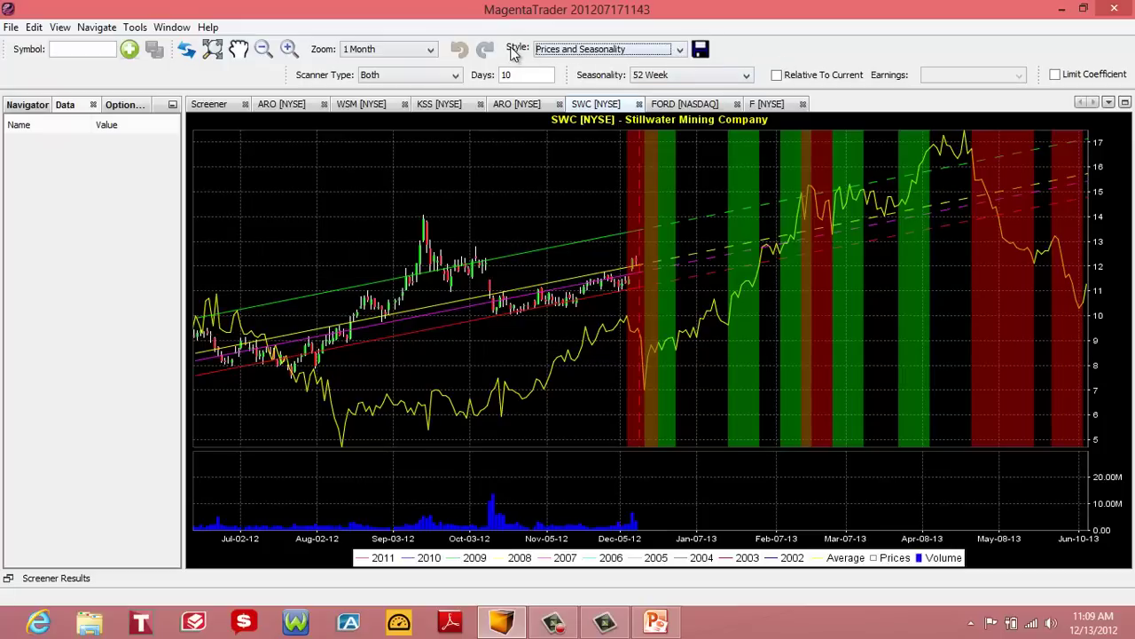
pyautogui.click(590, 50)
pyautogui.click(558, 186)
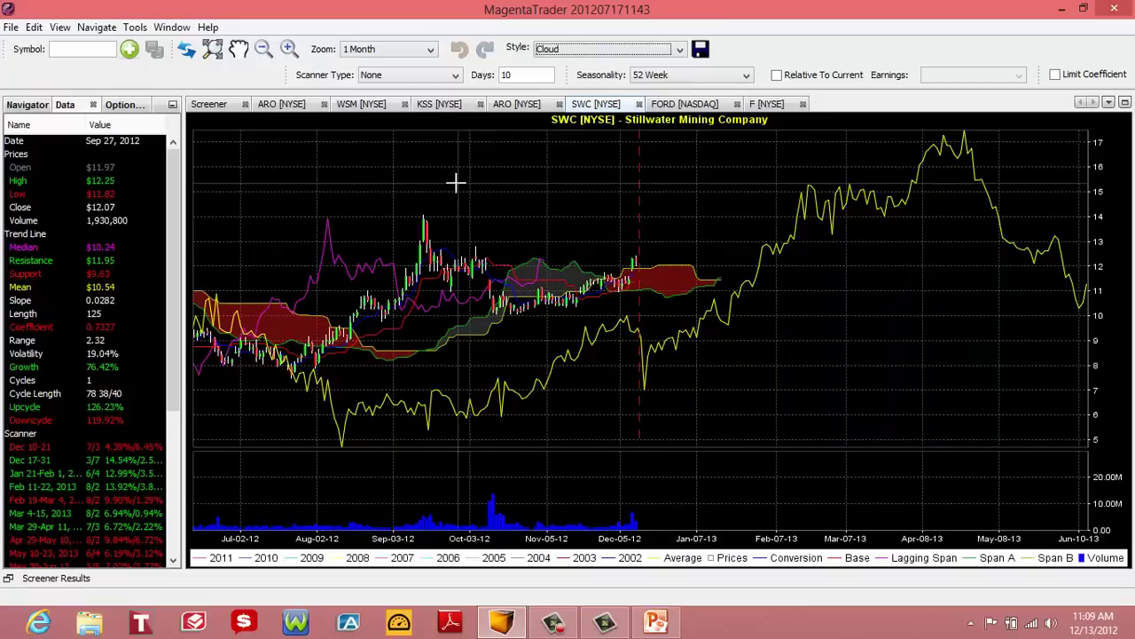
pyautogui.moveTo(399, 172); pyautogui.dragTo(565, 324)
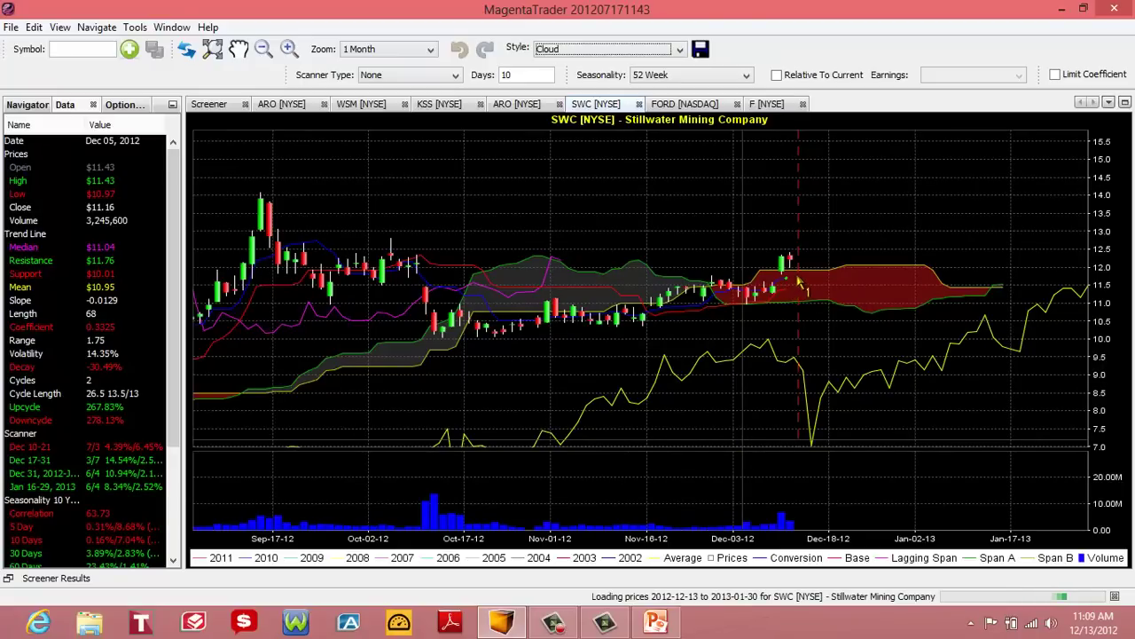
# Step: Annotate the lines beside the latest SWC candles with 9 and 26, and write "Blue / Red =" with an up arrow above the cloud
pyautogui.moveTo(798, 268); pyautogui.dragTo(805, 277)
pyautogui.moveTo(810, 285); pyautogui.dragTo(818, 290)
pyautogui.moveTo(889, 149)
pyautogui.mouseDown()
pyautogui.moveTo(890, 182)
pyautogui.moveTo(905, 168)
pyautogui.moveTo(894, 181)
pyautogui.mouseUp()
pyautogui.moveTo(922, 140)
pyautogui.mouseDown()
pyautogui.moveTo(926, 165)
pyautogui.moveTo(958, 159)
pyautogui.moveTo(950, 177)
pyautogui.mouseUp()
pyautogui.moveTo(923, 197)
pyautogui.mouseDown()
pyautogui.moveTo(950, 221)
pyautogui.moveTo(960, 211)
pyautogui.moveTo(975, 218)
pyautogui.moveTo(1029, 156)
pyautogui.moveTo(1053, 178)
pyautogui.mouseUp()
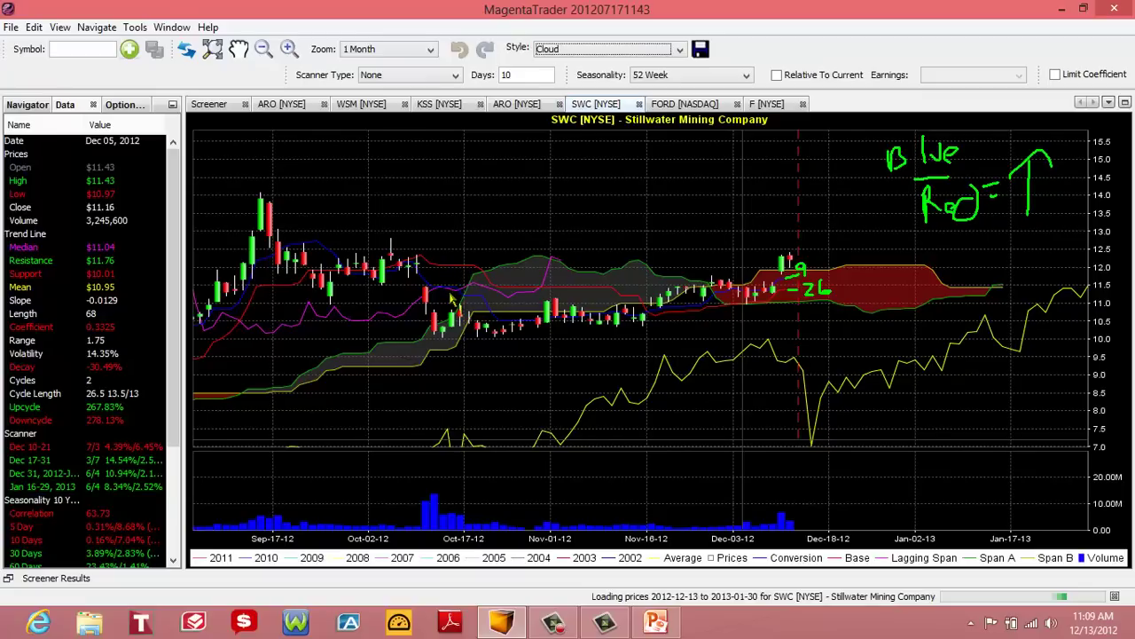
# Step: Circle the October and mid-November line crossings, write "Red / Blue =" with a down arrow, and clear the annotations
pyautogui.moveTo(470, 259)
pyautogui.mouseDown()
pyautogui.moveTo(486, 276)
pyautogui.moveTo(479, 257)
pyautogui.mouseUp()
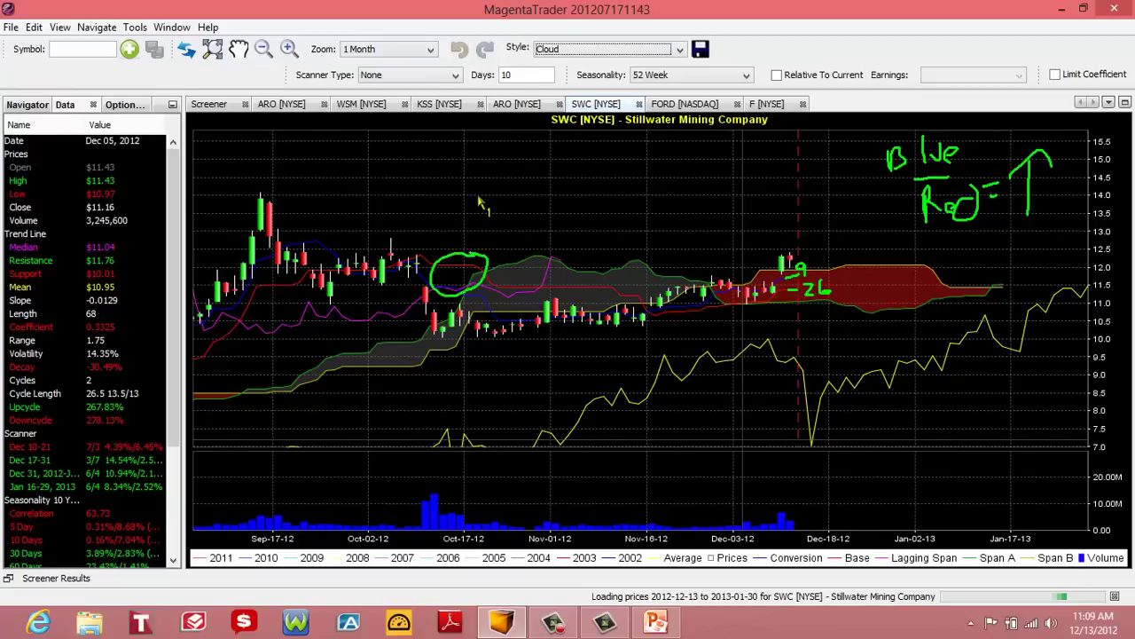
pyautogui.moveTo(445, 132)
pyautogui.mouseDown()
pyautogui.moveTo(451, 167)
pyautogui.moveTo(494, 157)
pyautogui.mouseUp()
pyautogui.moveTo(435, 183)
pyautogui.mouseDown()
pyautogui.moveTo(470, 186)
pyautogui.moveTo(450, 218)
pyautogui.moveTo(471, 222)
pyautogui.moveTo(530, 212)
pyautogui.moveTo(548, 189)
pyautogui.moveTo(578, 190)
pyautogui.mouseUp()
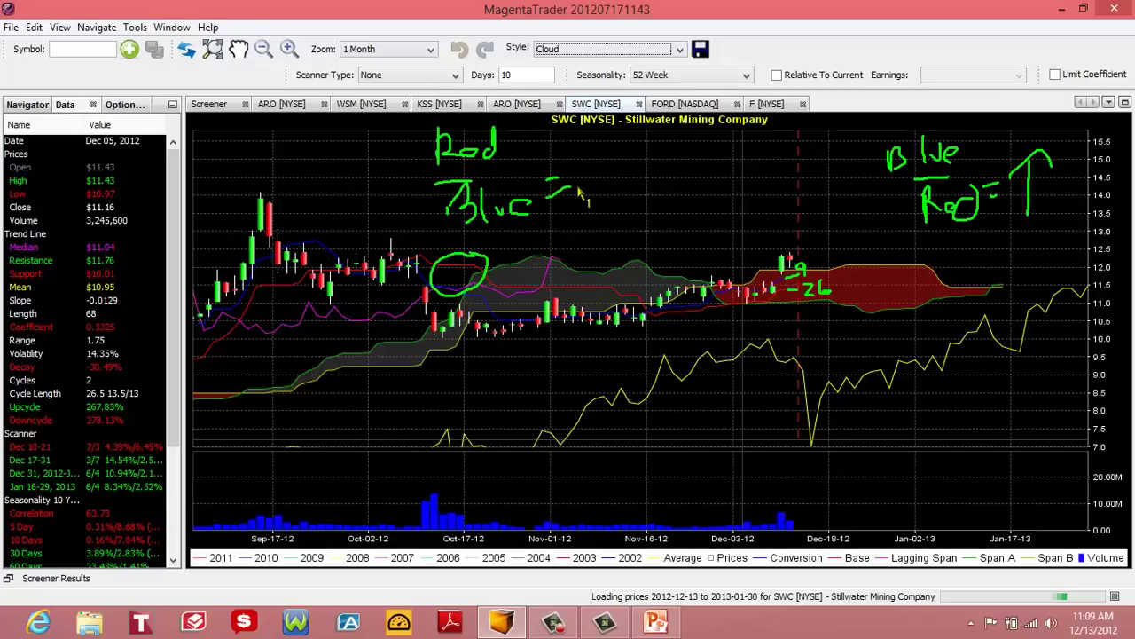
pyautogui.moveTo(600, 138)
pyautogui.mouseDown()
pyautogui.moveTo(611, 188)
pyautogui.moveTo(618, 172)
pyautogui.mouseUp()
pyautogui.moveTo(663, 301)
pyautogui.mouseDown()
pyautogui.moveTo(643, 302)
pyautogui.moveTo(666, 314)
pyautogui.moveTo(664, 295)
pyautogui.moveTo(666, 326)
pyautogui.mouseUp()
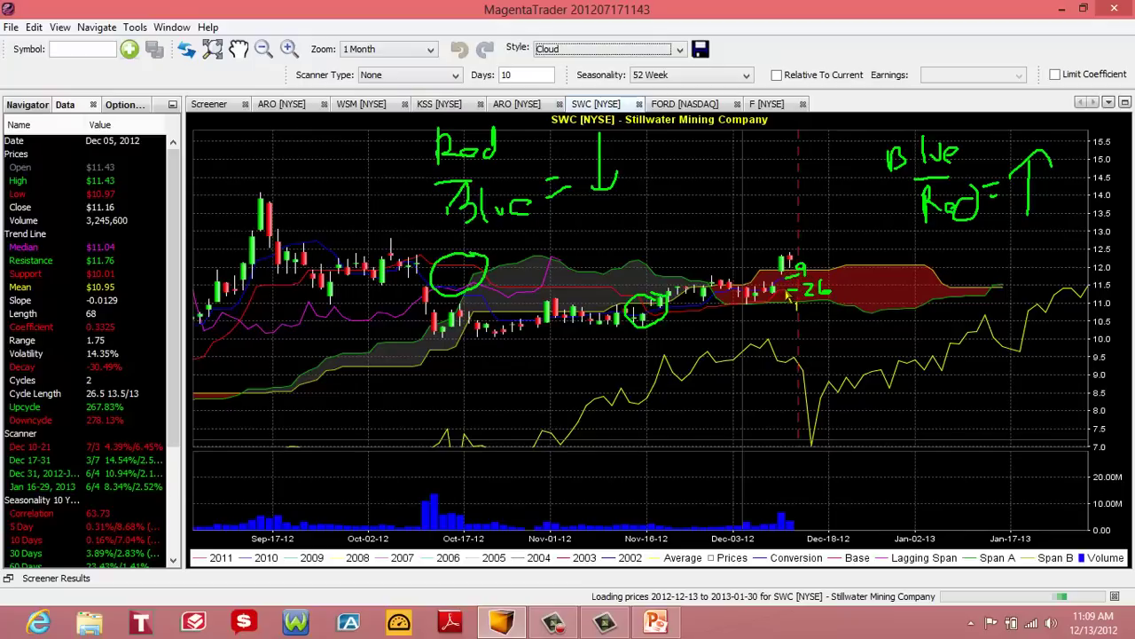
pyautogui.press('Escape')
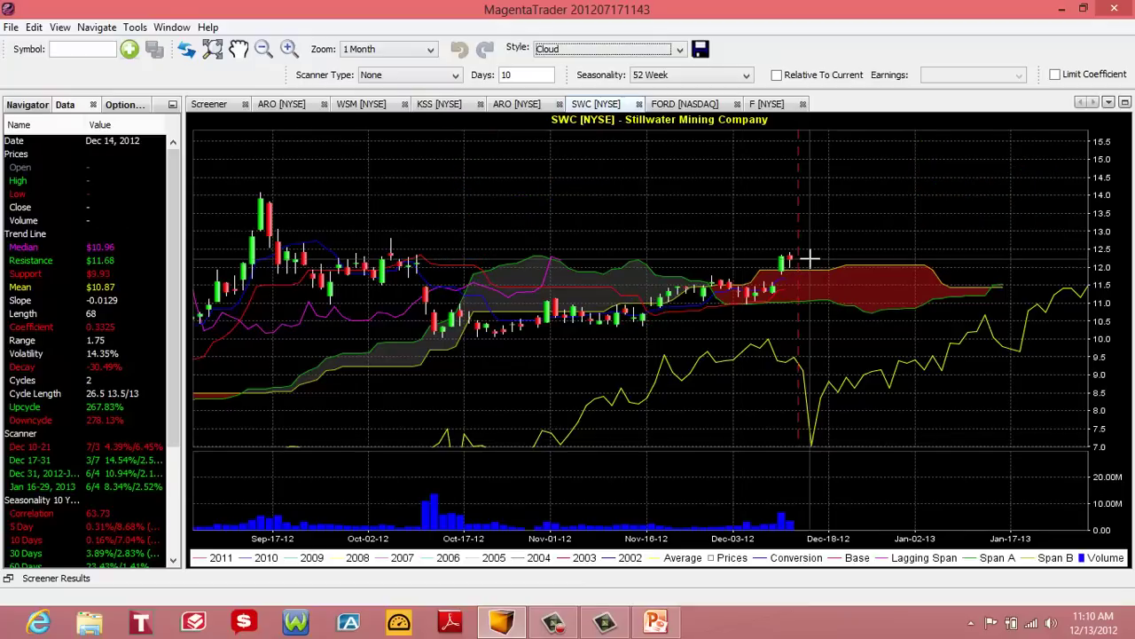
# Step: Switch to PowerPoint, present from the Kijun Sen slide through to the Chikou Span slide, and end the slide show
pyautogui.click(661, 625)
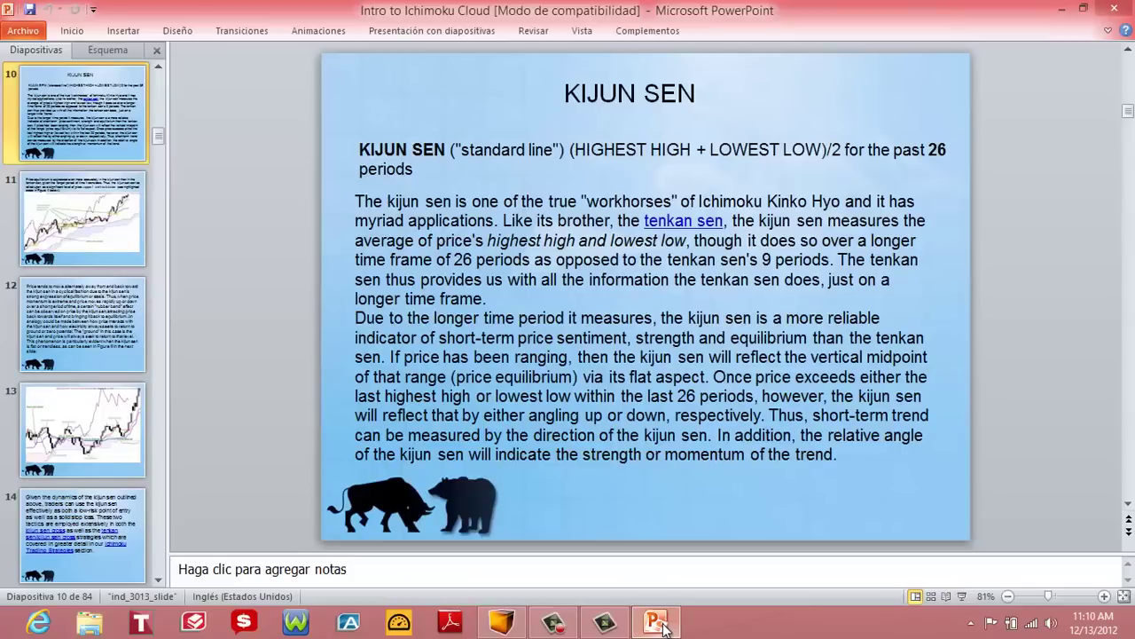
pyautogui.click(396, 32)
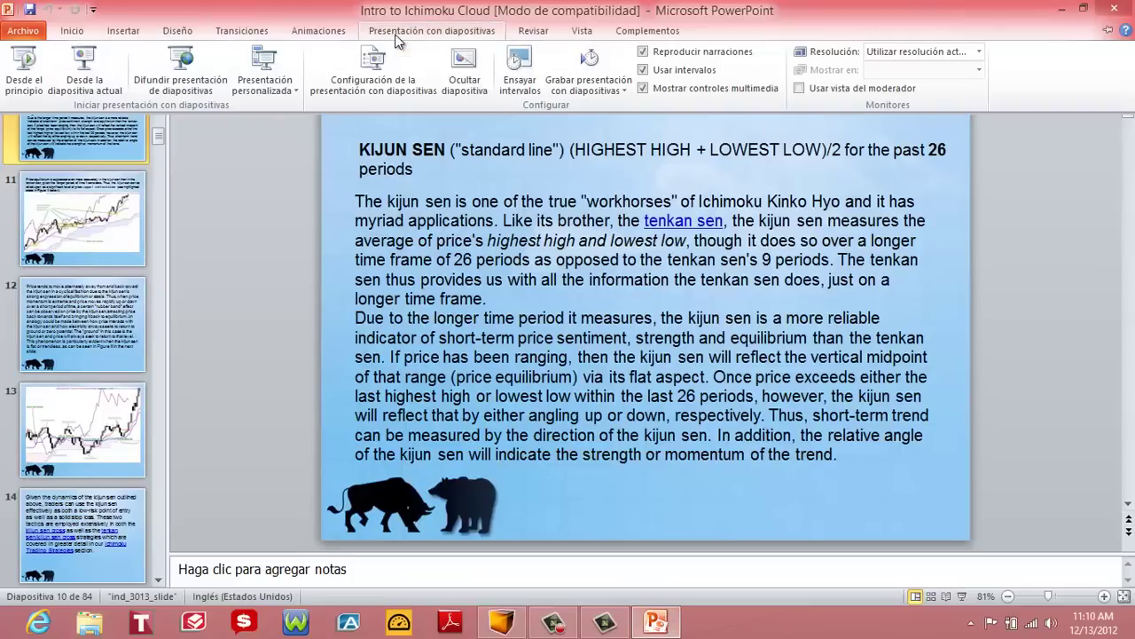
pyautogui.click(95, 71)
pyautogui.click(534, 583)
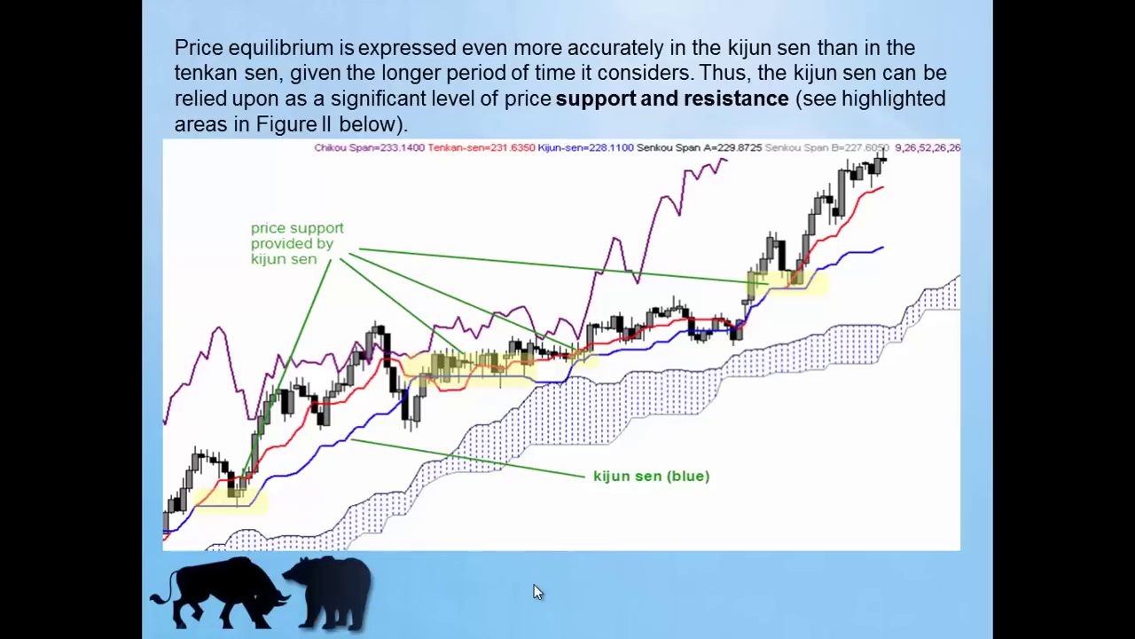
pyautogui.click(534, 586)
pyautogui.click(534, 587)
pyautogui.click(530, 593)
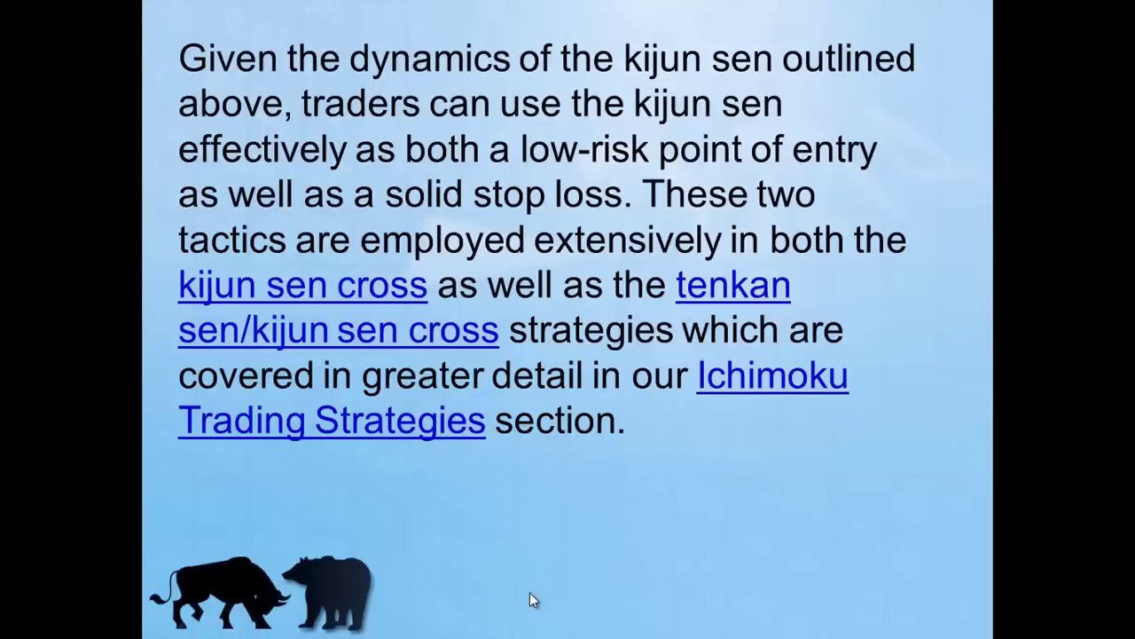
pyautogui.click(529, 592)
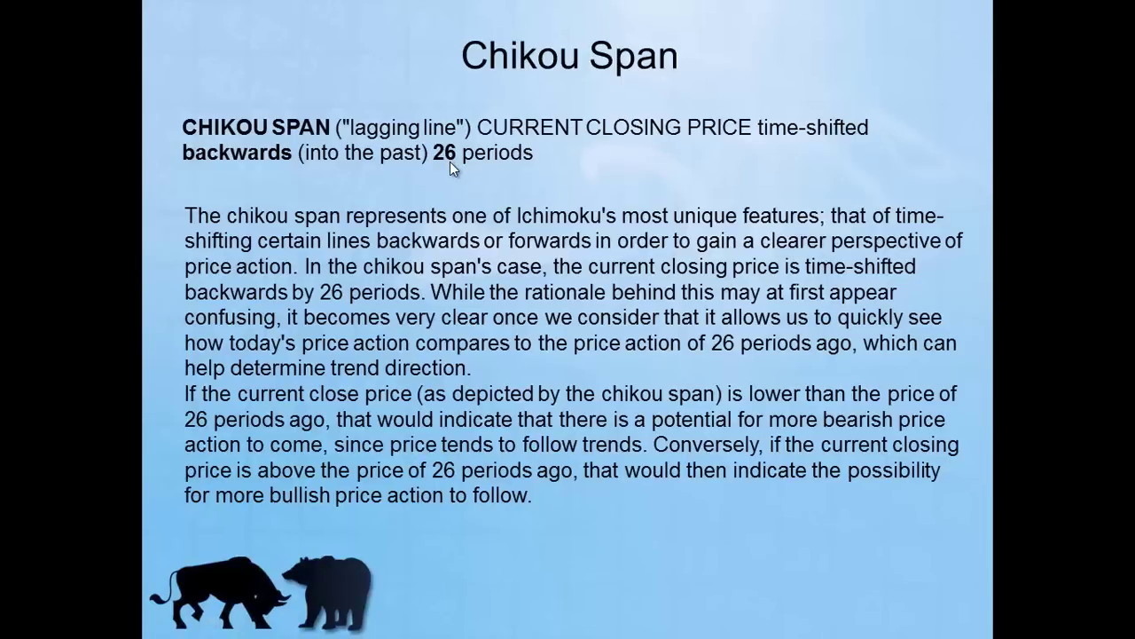
pyautogui.press('Escape')
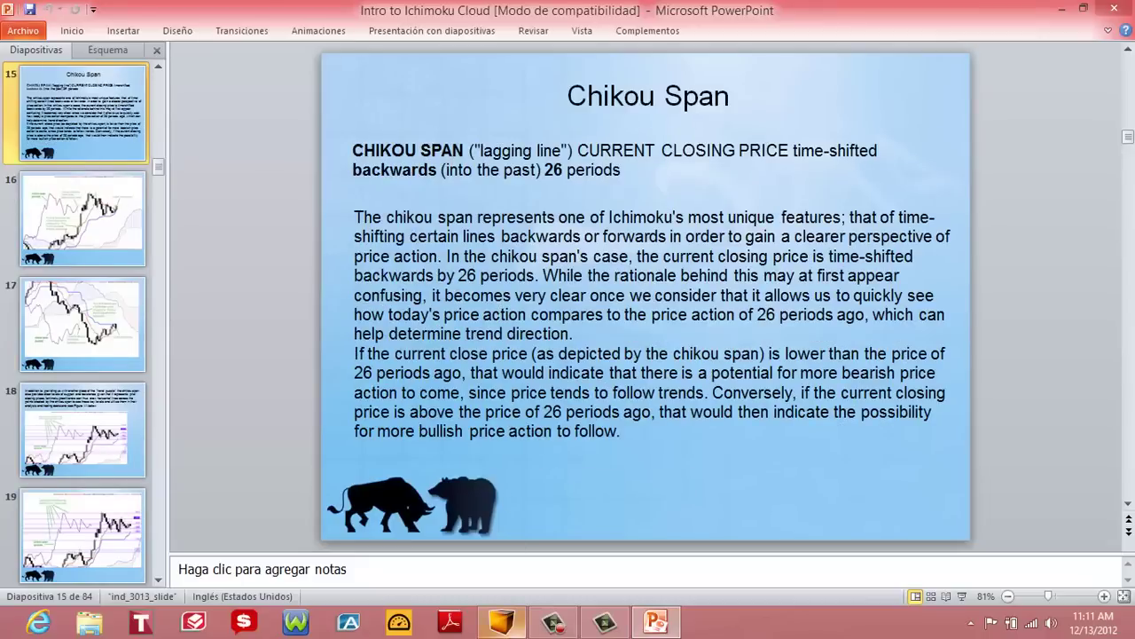
# Step: In MagentaTrader, mark the latest candle and the lagging span's end, join them with a curve and label it 26
pyautogui.click(501, 623)
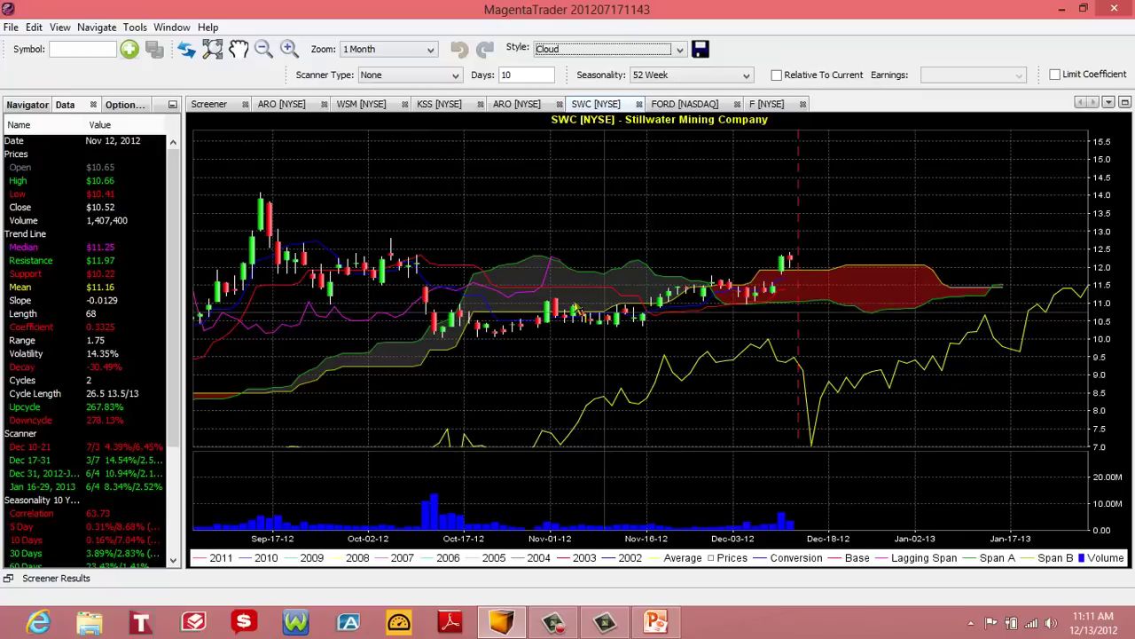
pyautogui.moveTo(547, 259)
pyautogui.mouseDown()
pyautogui.moveTo(566, 247)
pyautogui.moveTo(548, 263)
pyautogui.mouseUp()
pyautogui.moveTo(787, 249)
pyautogui.mouseDown()
pyautogui.moveTo(798, 271)
pyautogui.moveTo(782, 245)
pyautogui.moveTo(661, 257)
pyautogui.moveTo(561, 232)
pyautogui.mouseUp()
pyautogui.moveTo(607, 189); pyautogui.dragTo(640, 196)
pyautogui.moveTo(651, 172); pyautogui.dragTo(644, 188)
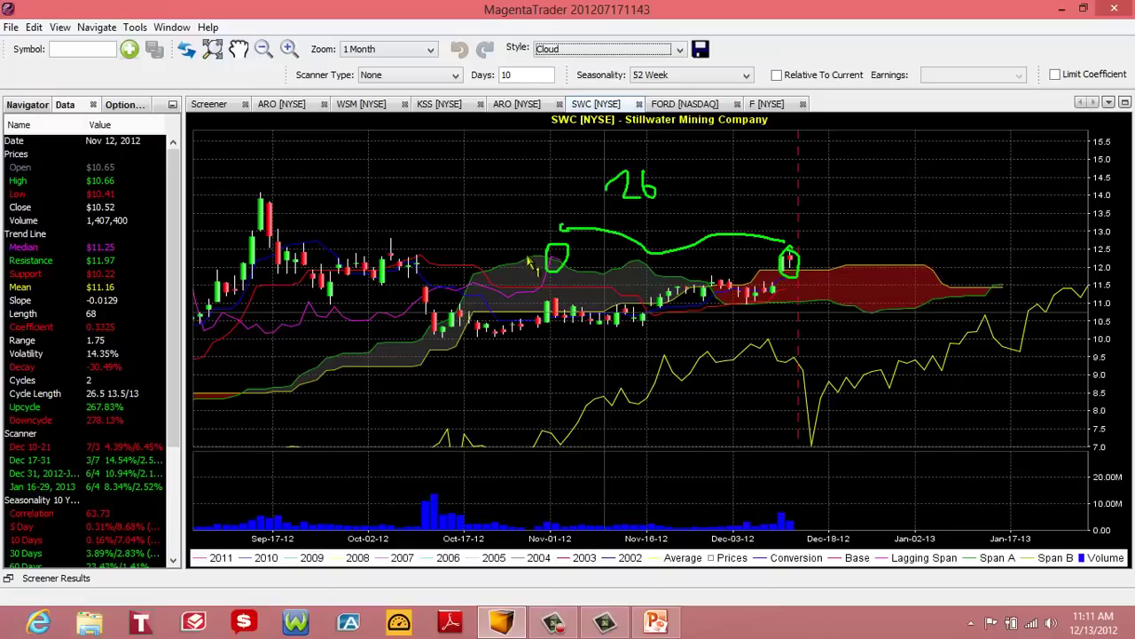
# Step: Mark the lagging span above price with an up arrow, outline its earlier stretches around the October prices, and clear the drawings
pyautogui.moveTo(558, 272); pyautogui.dragTo(560, 286)
pyautogui.moveTo(542, 166)
pyautogui.mouseDown()
pyautogui.moveTo(545, 201)
pyautogui.moveTo(541, 167)
pyautogui.mouseUp()
pyautogui.moveTo(372, 305)
pyautogui.mouseDown()
pyautogui.moveTo(286, 304)
pyautogui.moveTo(346, 334)
pyautogui.moveTo(362, 300)
pyautogui.moveTo(373, 306)
pyautogui.mouseUp()
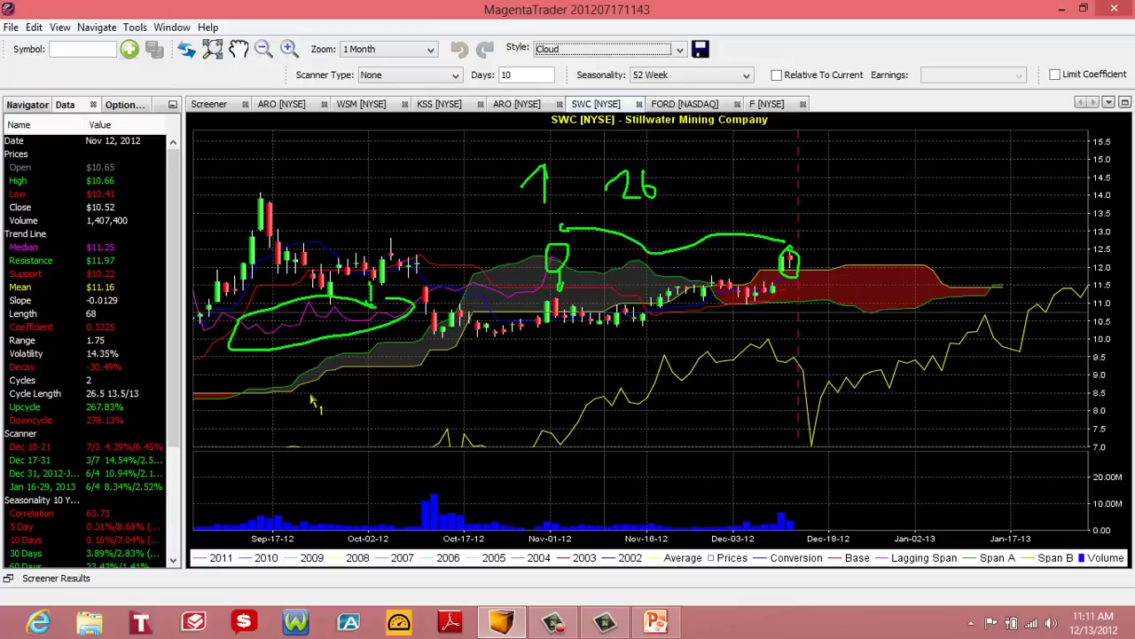
pyautogui.moveTo(457, 273)
pyautogui.mouseDown()
pyautogui.moveTo(408, 300)
pyautogui.moveTo(476, 293)
pyautogui.moveTo(421, 285)
pyautogui.mouseUp()
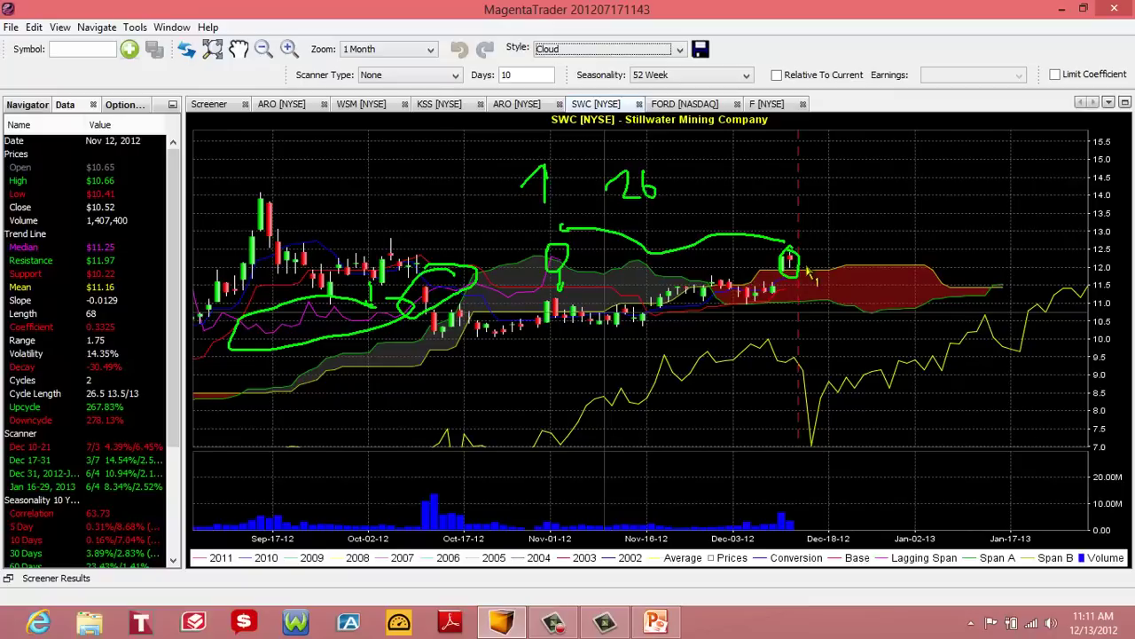
pyautogui.press('Escape')
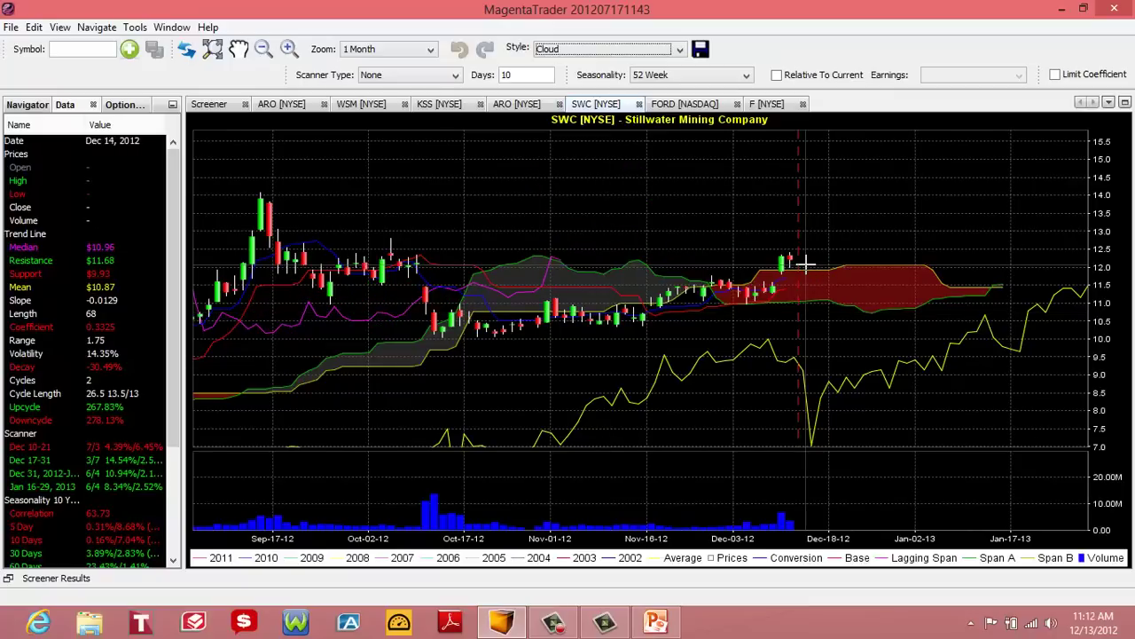
# Step: Circle the latest candles breaking above the cloud and the lagging span's end, add upward arrows, and clear the drawings
pyautogui.moveTo(790, 257)
pyautogui.mouseDown()
pyautogui.moveTo(762, 282)
pyautogui.moveTo(794, 256)
pyautogui.mouseUp()
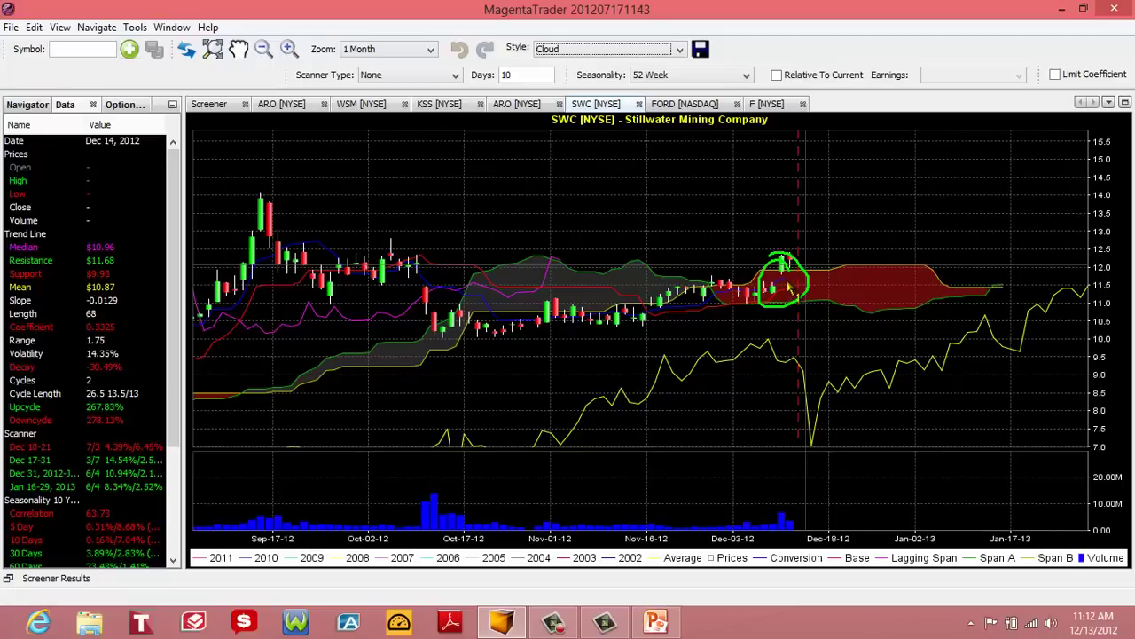
pyautogui.moveTo(817, 266)
pyautogui.mouseDown()
pyautogui.moveTo(818, 209)
pyautogui.moveTo(831, 203)
pyautogui.moveTo(817, 221)
pyautogui.mouseUp()
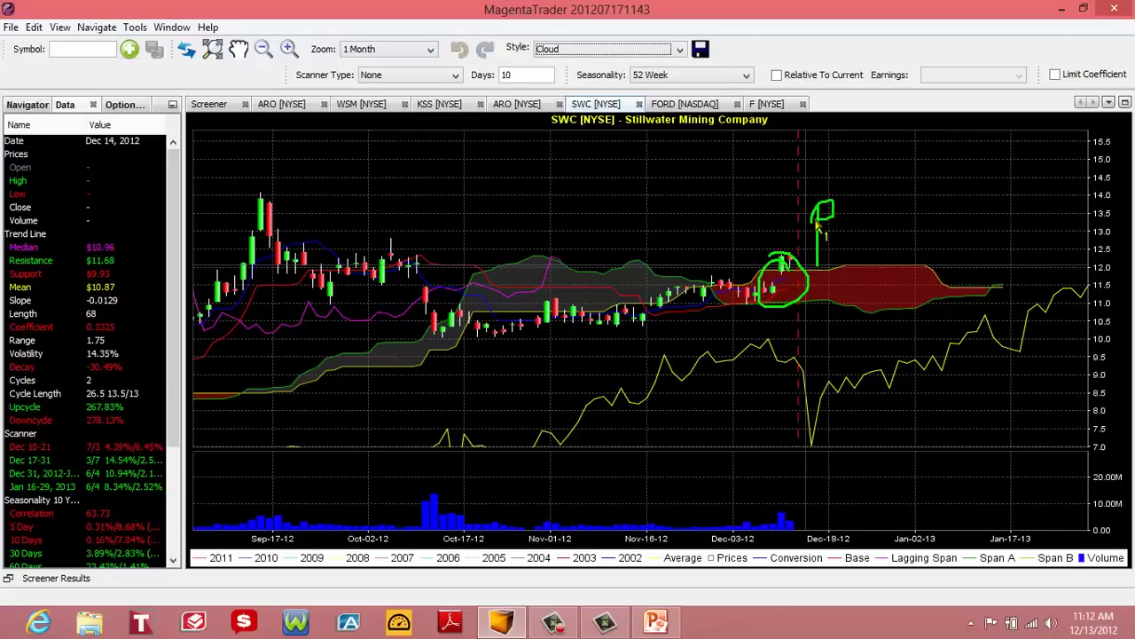
pyautogui.moveTo(563, 256)
pyautogui.mouseDown()
pyautogui.moveTo(567, 270)
pyautogui.moveTo(581, 244)
pyautogui.moveTo(559, 268)
pyautogui.moveTo(558, 304)
pyautogui.mouseUp()
pyautogui.moveTo(561, 189)
pyautogui.mouseDown()
pyautogui.moveTo(560, 227)
pyautogui.moveTo(569, 177)
pyautogui.mouseUp()
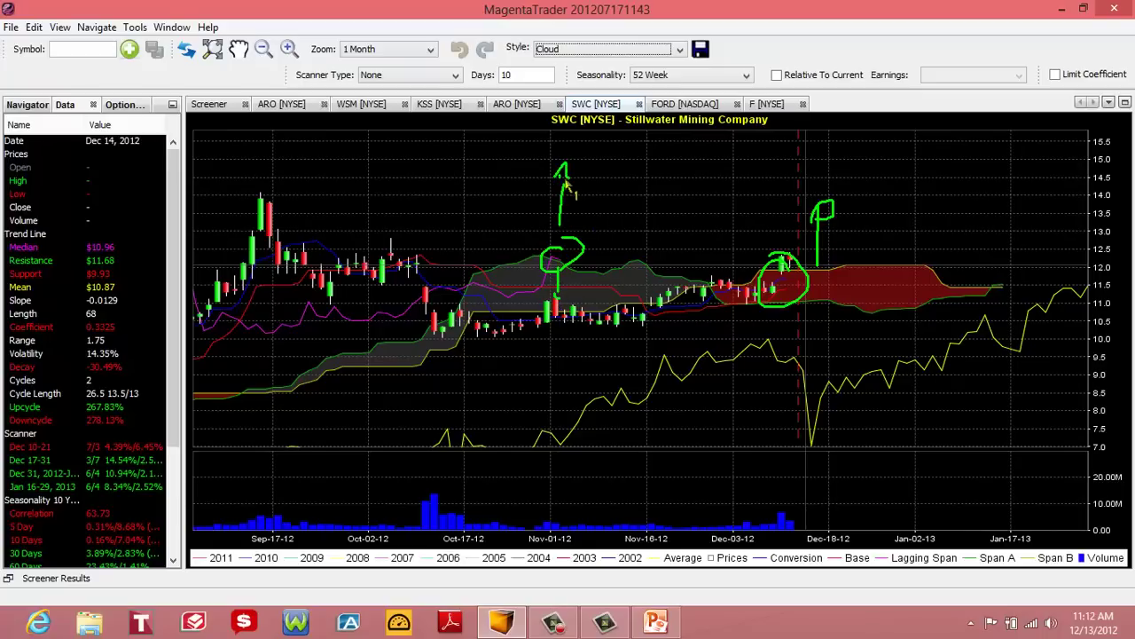
pyautogui.press('Escape')
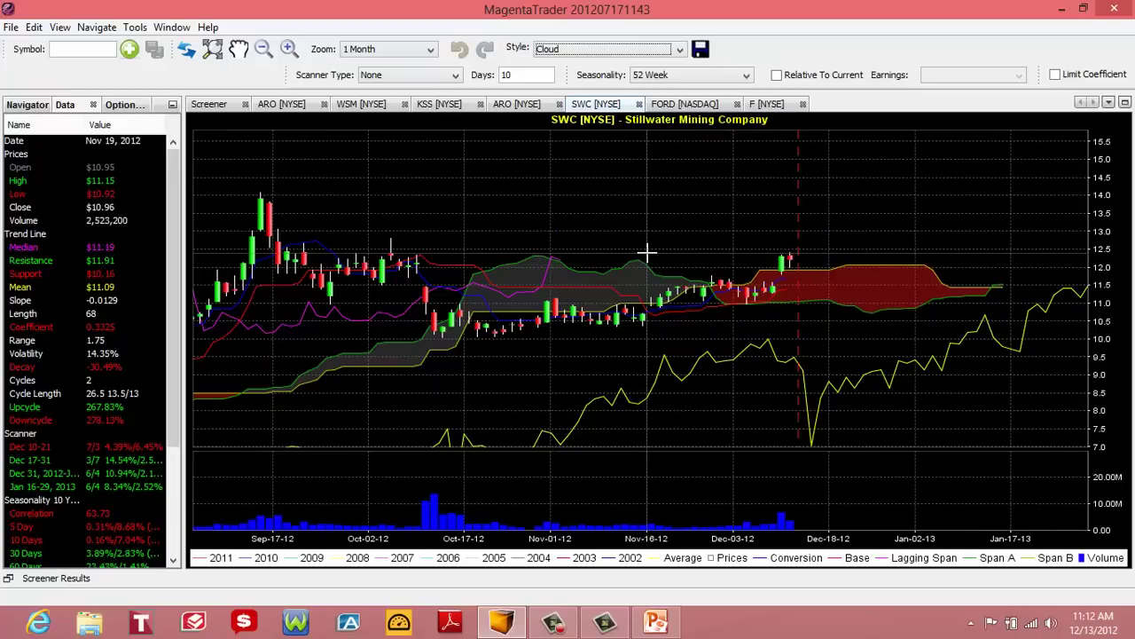
# Step: Switch to PowerPoint and present from the Chikou Span slide through Senkou Span A and B to the kumo diagram
pyautogui.click(656, 621)
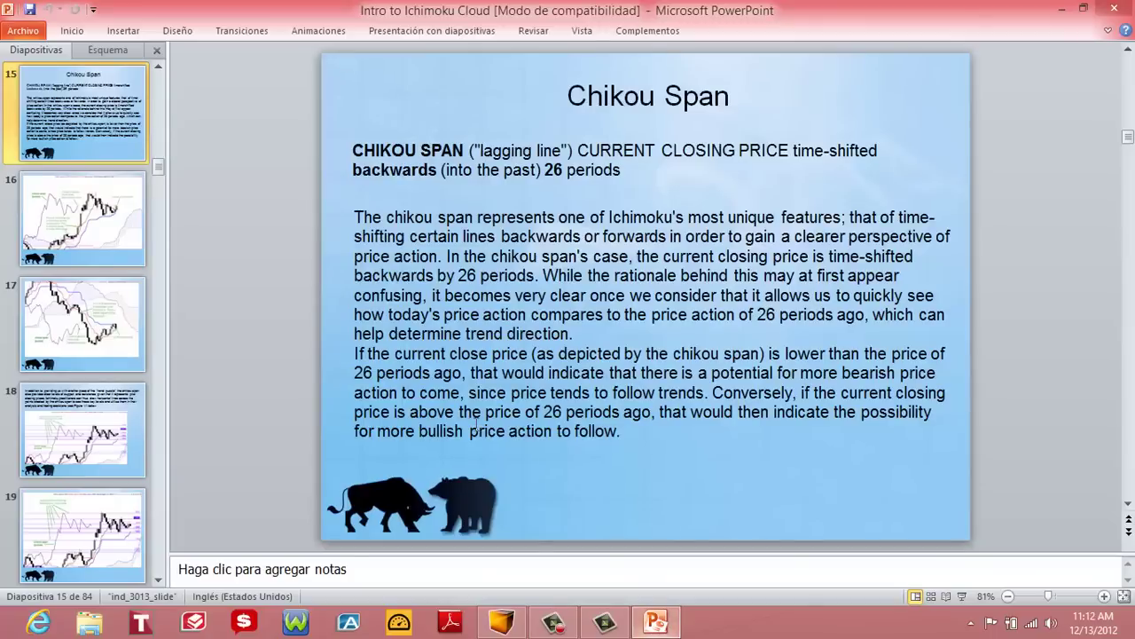
pyautogui.click(399, 33)
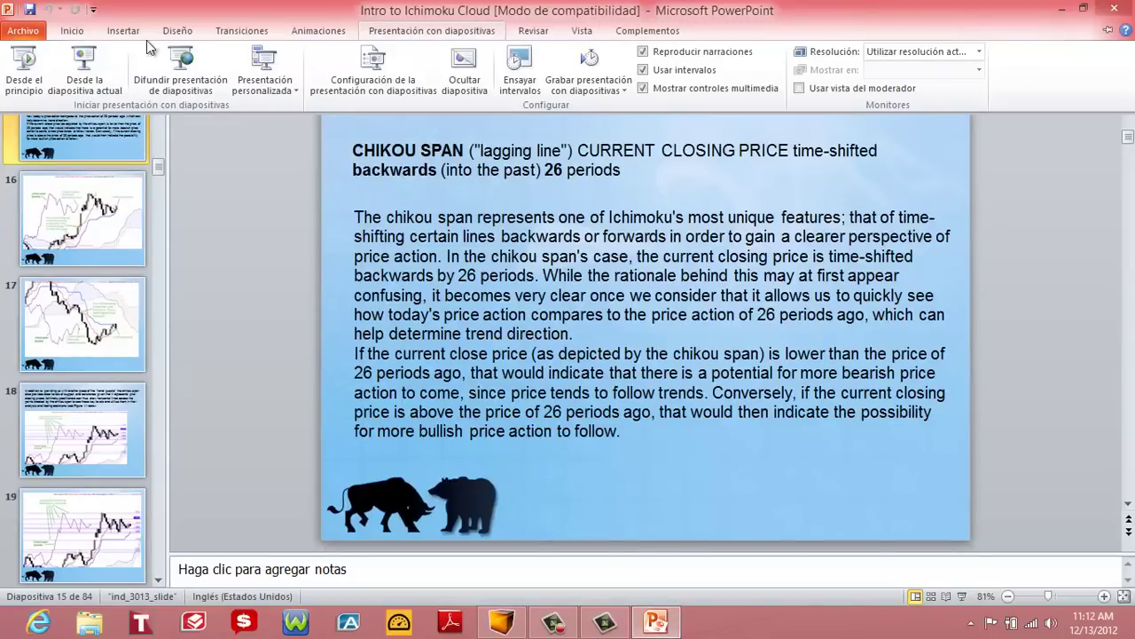
pyautogui.click(85, 71)
pyautogui.click(663, 585)
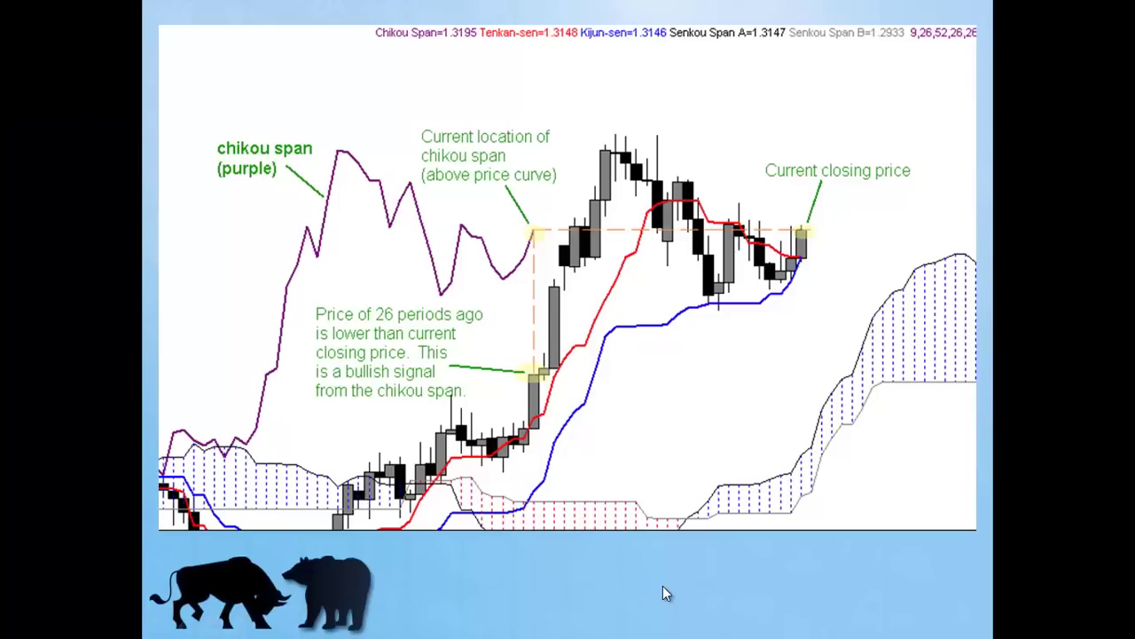
pyautogui.click(654, 627)
pyautogui.click(656, 623)
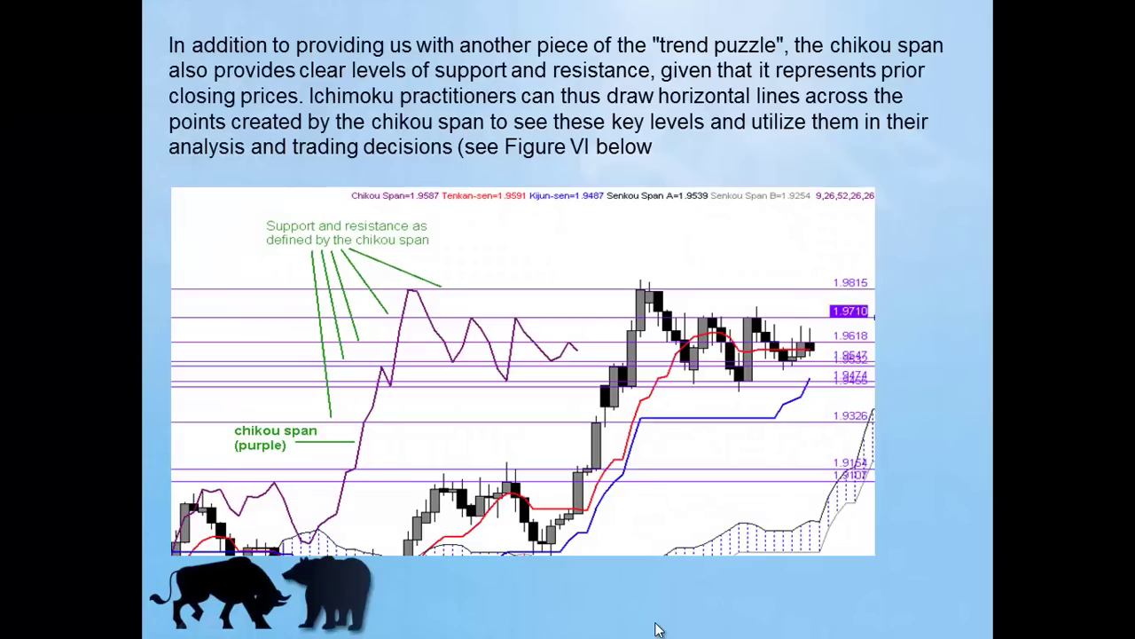
pyautogui.click(656, 629)
pyautogui.click(656, 629)
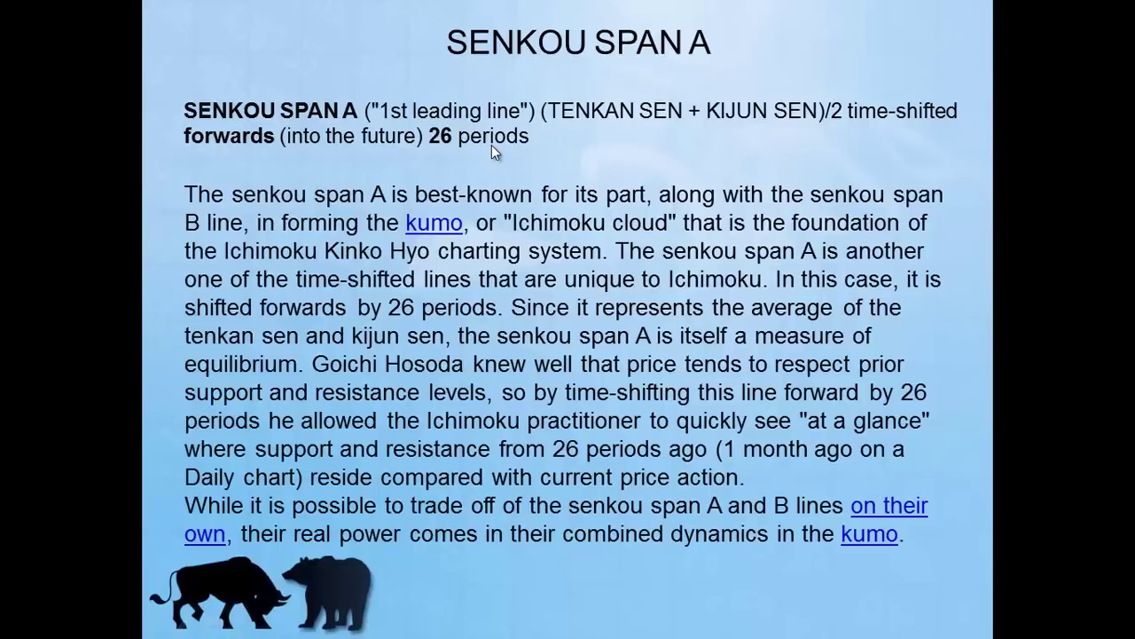
pyautogui.click(657, 144)
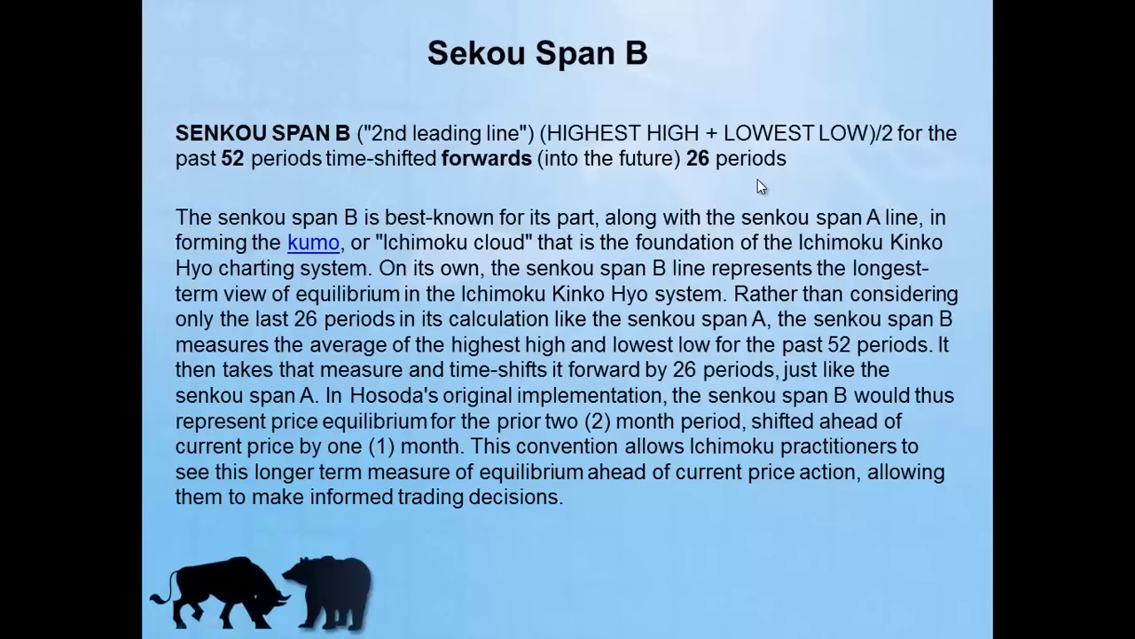
pyautogui.press('Right')
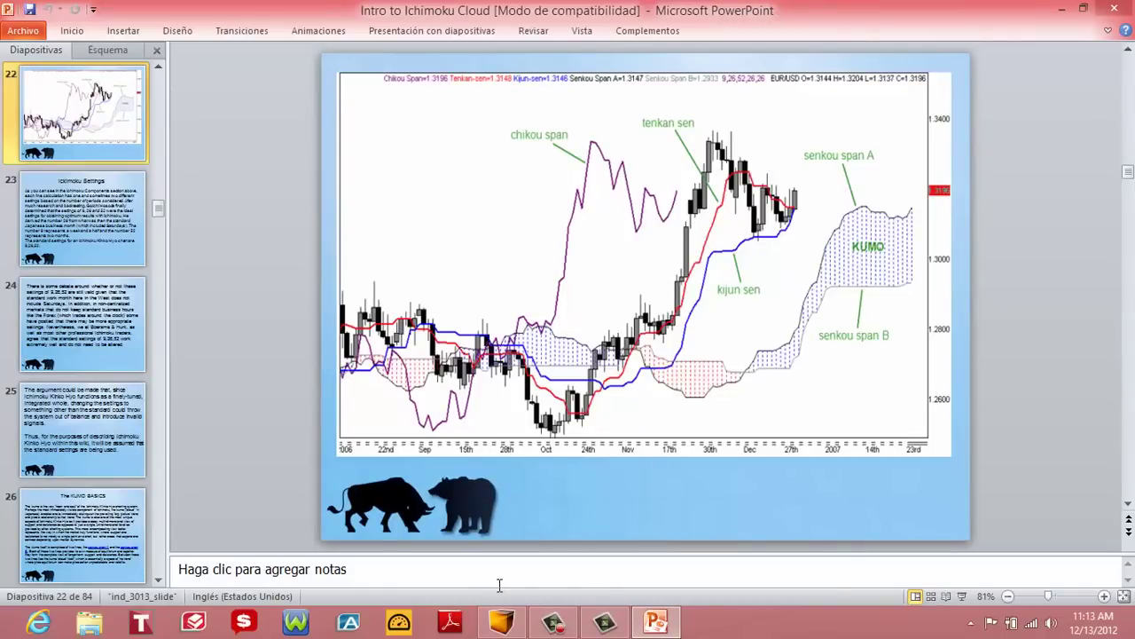
# Step: In MagentaTrader, label the red cloud ahead of the SWC price "Kumo" and trace its upper and lower boundaries
pyautogui.click(502, 621)
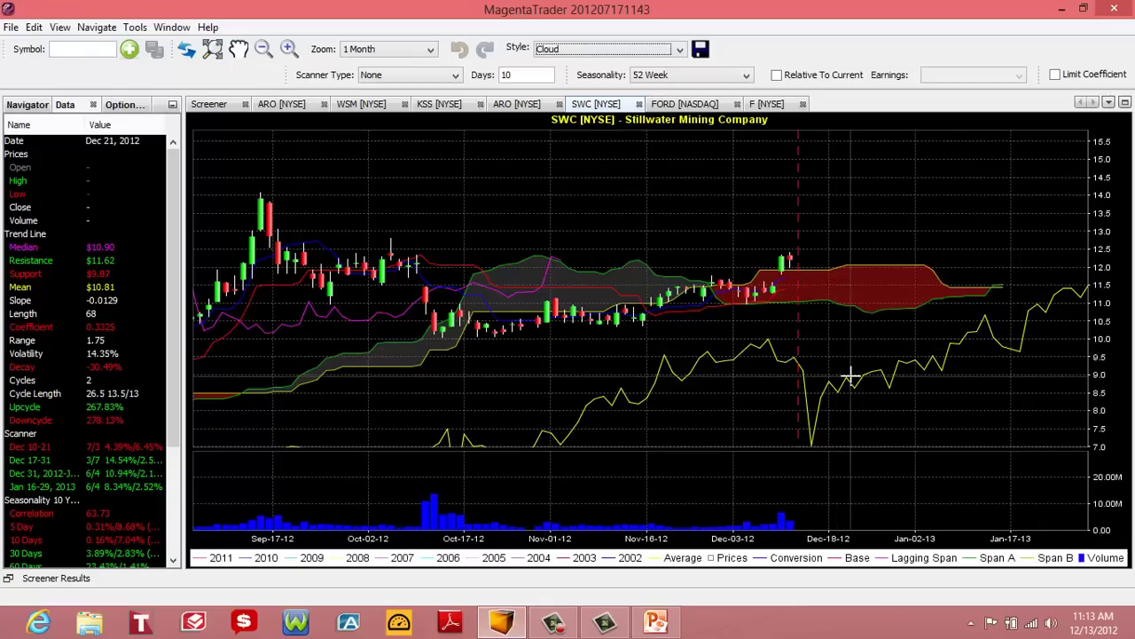
pyautogui.moveTo(882, 207)
pyautogui.mouseDown()
pyautogui.moveTo(863, 264)
pyautogui.moveTo(945, 249)
pyautogui.moveTo(965, 257)
pyautogui.moveTo(973, 232)
pyautogui.mouseUp()
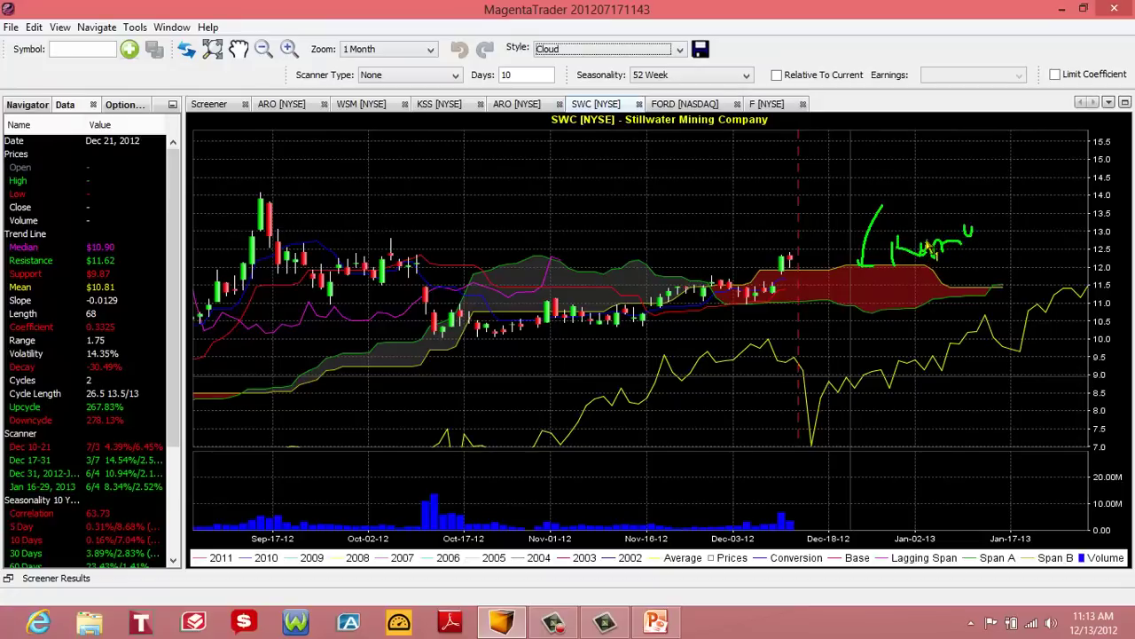
pyautogui.moveTo(745, 293)
pyautogui.mouseDown()
pyautogui.moveTo(809, 271)
pyautogui.moveTo(890, 267)
pyautogui.moveTo(958, 291)
pyautogui.moveTo(981, 287)
pyautogui.mouseUp()
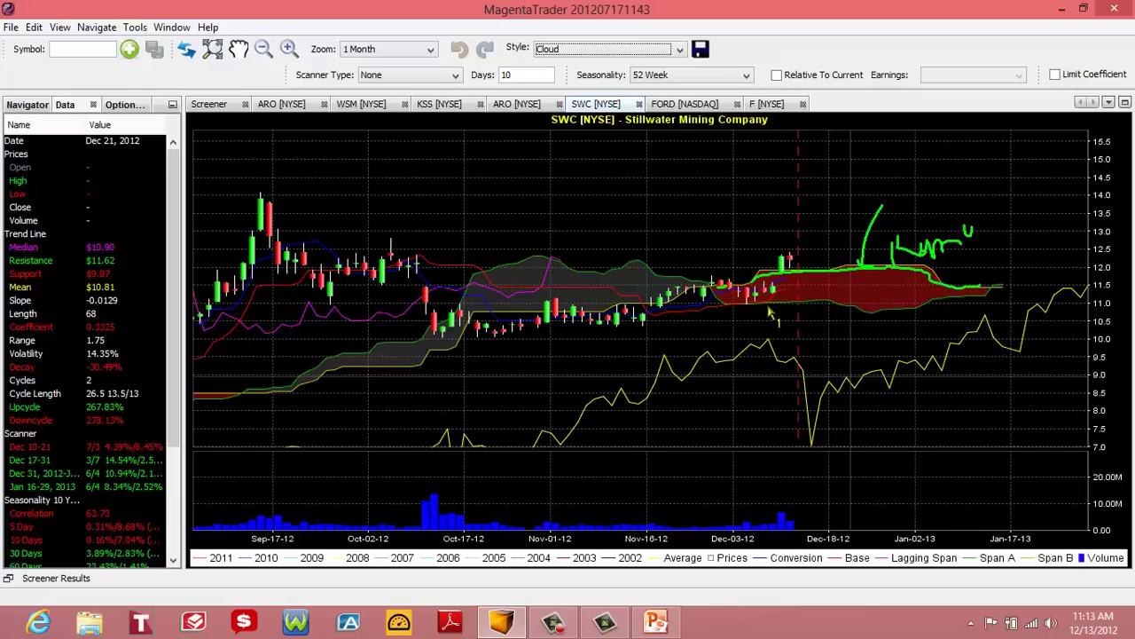
pyautogui.moveTo(718, 290)
pyautogui.mouseDown()
pyautogui.moveTo(754, 305)
pyautogui.moveTo(955, 311)
pyautogui.mouseUp()
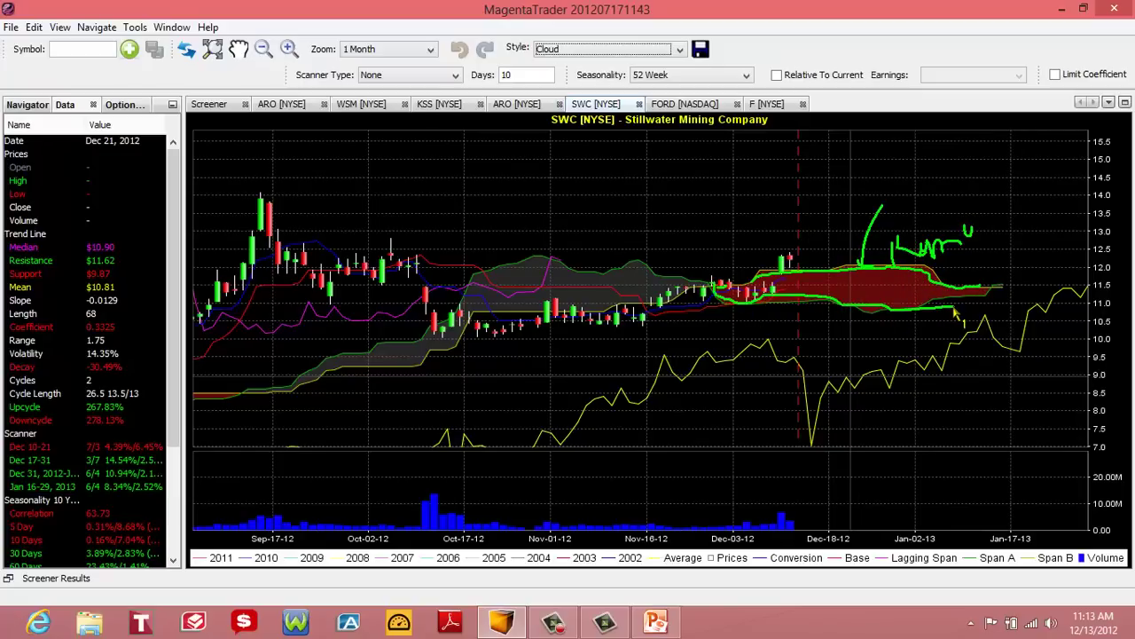
# Step: Label the red cloud's upper boundary B and lower boundary A, write "Red" inside, and mark A above B on the October–November grey cloud
pyautogui.moveTo(837, 330)
pyautogui.mouseDown()
pyautogui.moveTo(850, 285)
pyautogui.moveTo(863, 325)
pyautogui.moveTo(870, 307)
pyautogui.mouseUp()
pyautogui.moveTo(819, 246)
pyautogui.mouseDown()
pyautogui.moveTo(830, 233)
pyautogui.moveTo(832, 257)
pyautogui.moveTo(850, 259)
pyautogui.mouseUp()
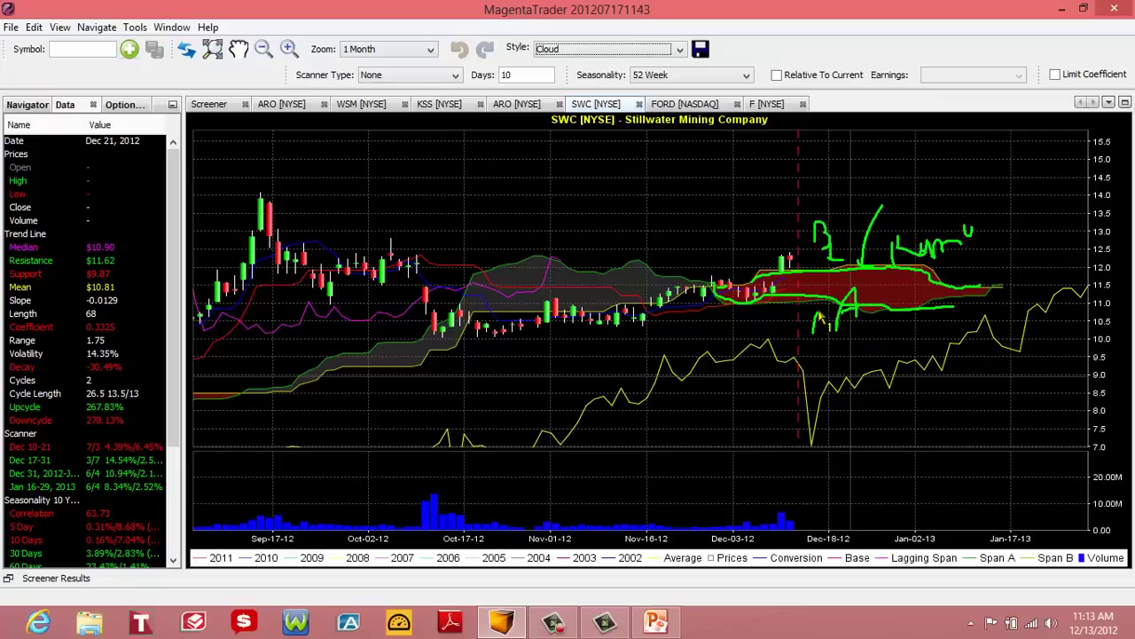
pyautogui.moveTo(816, 333); pyautogui.dragTo(822, 310)
pyautogui.moveTo(813, 308); pyautogui.dragTo(839, 307)
pyautogui.moveTo(879, 296); pyautogui.dragTo(917, 280)
pyautogui.moveTo(374, 351)
pyautogui.mouseDown()
pyautogui.moveTo(530, 266)
pyautogui.moveTo(515, 252)
pyautogui.mouseUp()
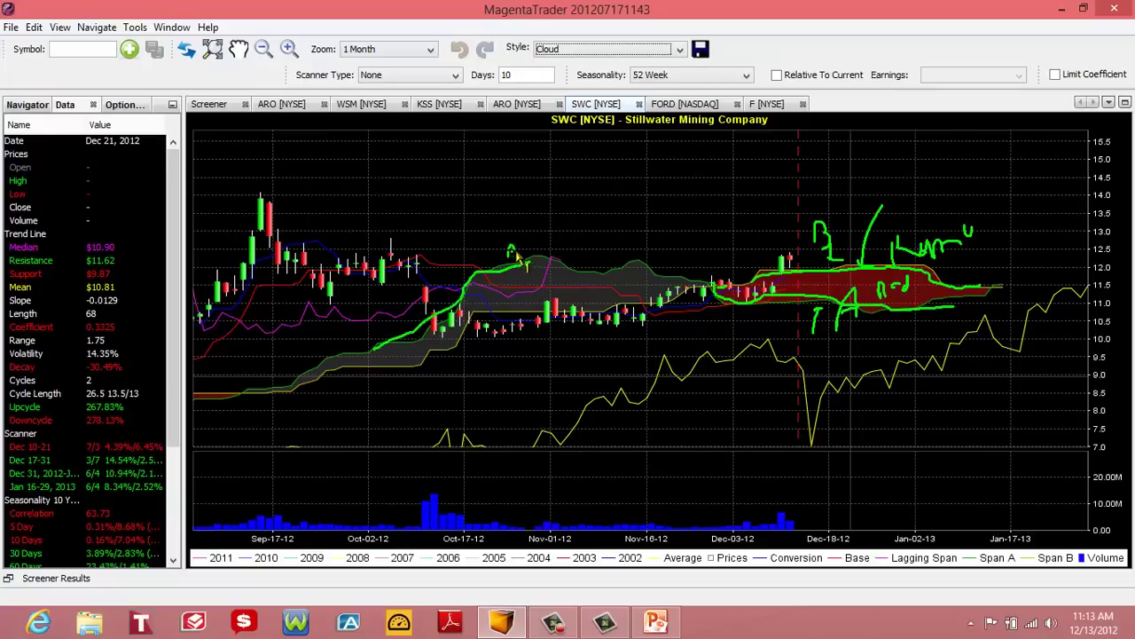
pyautogui.moveTo(520, 347)
pyautogui.mouseDown()
pyautogui.moveTo(538, 330)
pyautogui.moveTo(532, 306)
pyautogui.moveTo(526, 313)
pyautogui.mouseUp()
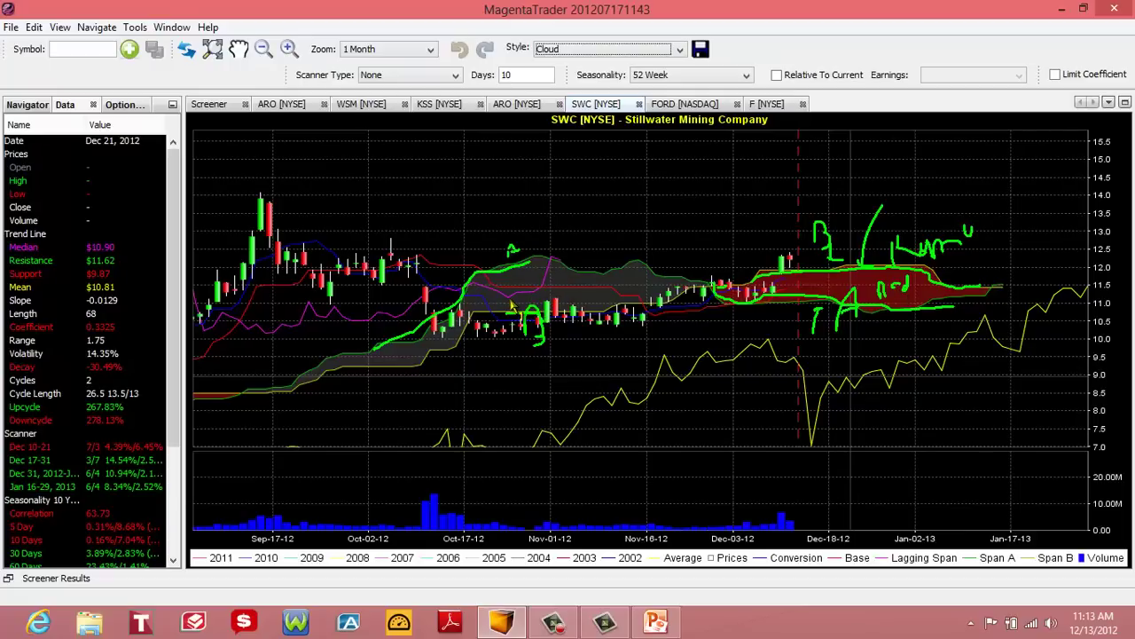
# Step: Circle the leading end of the cloud near mid-January, label it A above and B below, and clear the drawings
pyautogui.moveTo(1011, 270)
pyautogui.mouseDown()
pyautogui.moveTo(992, 289)
pyautogui.moveTo(1013, 299)
pyautogui.mouseUp()
pyautogui.moveTo(1006, 254)
pyautogui.mouseDown()
pyautogui.moveTo(1012, 234)
pyautogui.moveTo(1019, 252)
pyautogui.mouseUp()
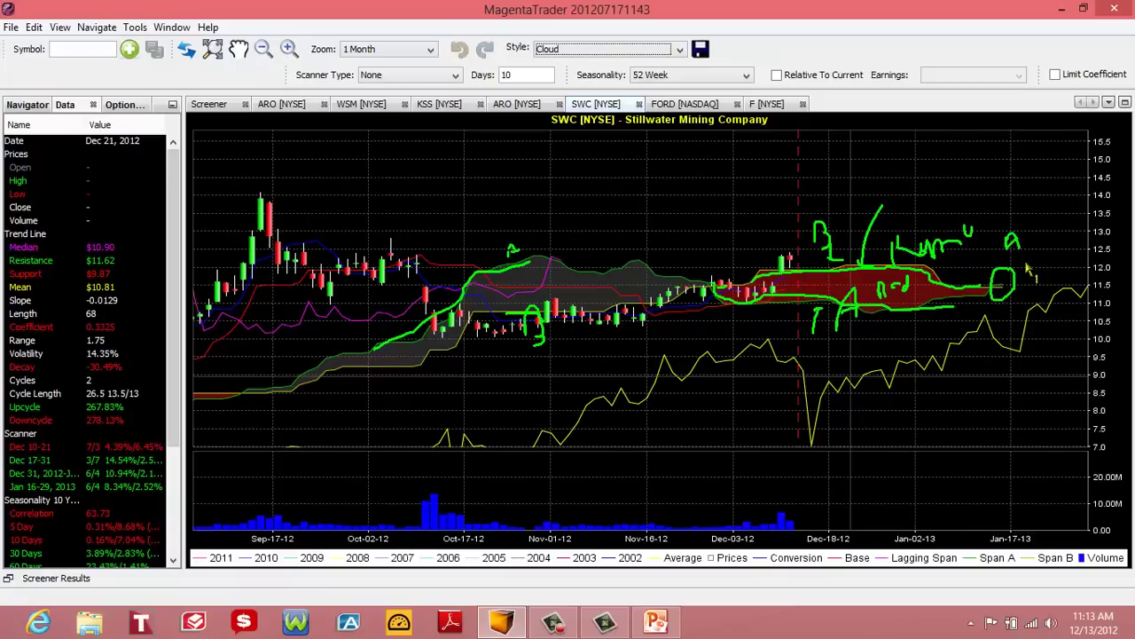
pyautogui.moveTo(1024, 299)
pyautogui.mouseDown()
pyautogui.moveTo(1025, 322)
pyautogui.moveTo(1029, 306)
pyautogui.mouseUp()
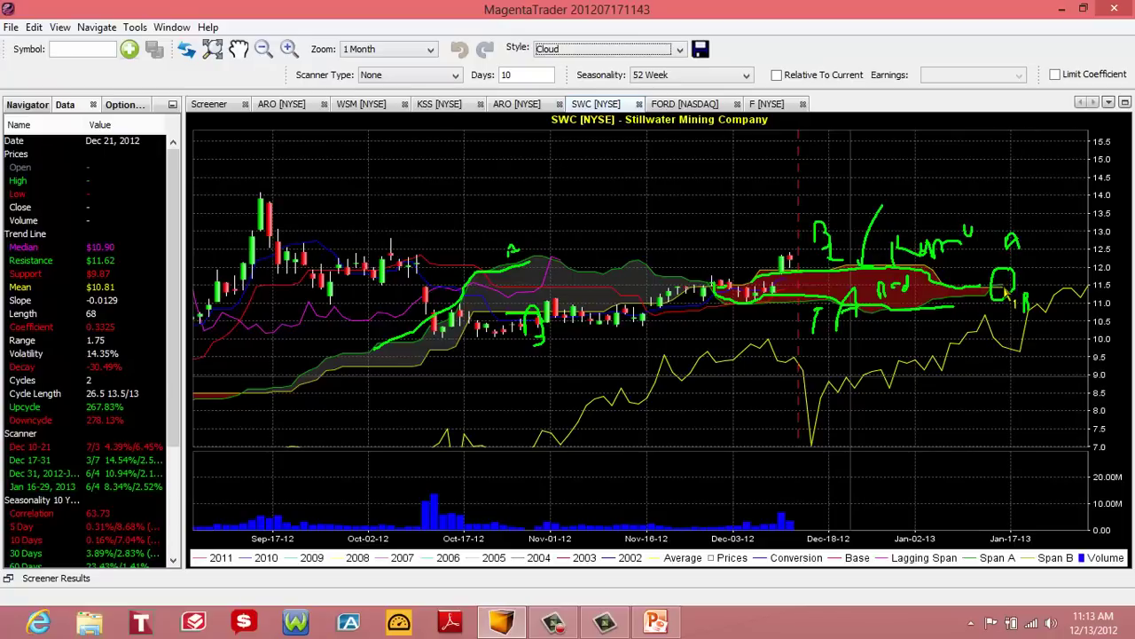
pyautogui.moveTo(1036, 247)
pyautogui.mouseDown()
pyautogui.moveTo(1040, 227)
pyautogui.moveTo(1052, 236)
pyautogui.moveTo(1036, 241)
pyautogui.mouseUp()
pyautogui.moveTo(1040, 256); pyautogui.dragTo(1039, 266)
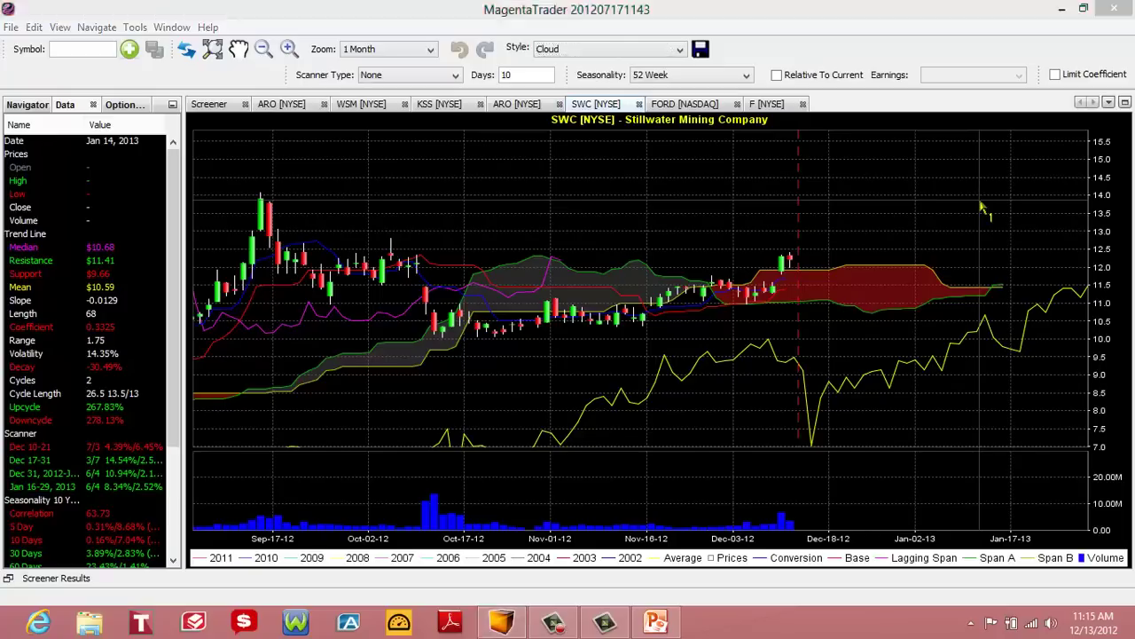
# Step: Trace above and below the red cloud around the latest SWC candles, and clear the drawings
pyautogui.moveTo(736, 299)
pyautogui.mouseDown()
pyautogui.moveTo(761, 268)
pyautogui.moveTo(862, 260)
pyautogui.mouseUp()
pyautogui.moveTo(721, 313); pyautogui.dragTo(839, 305)
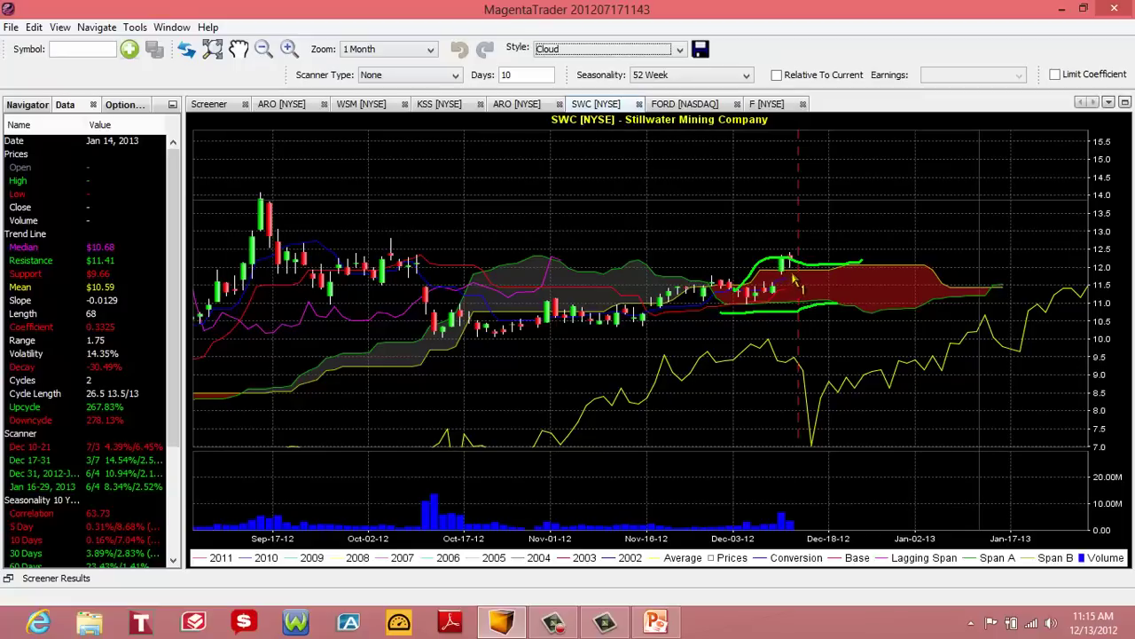
pyautogui.press('Escape')
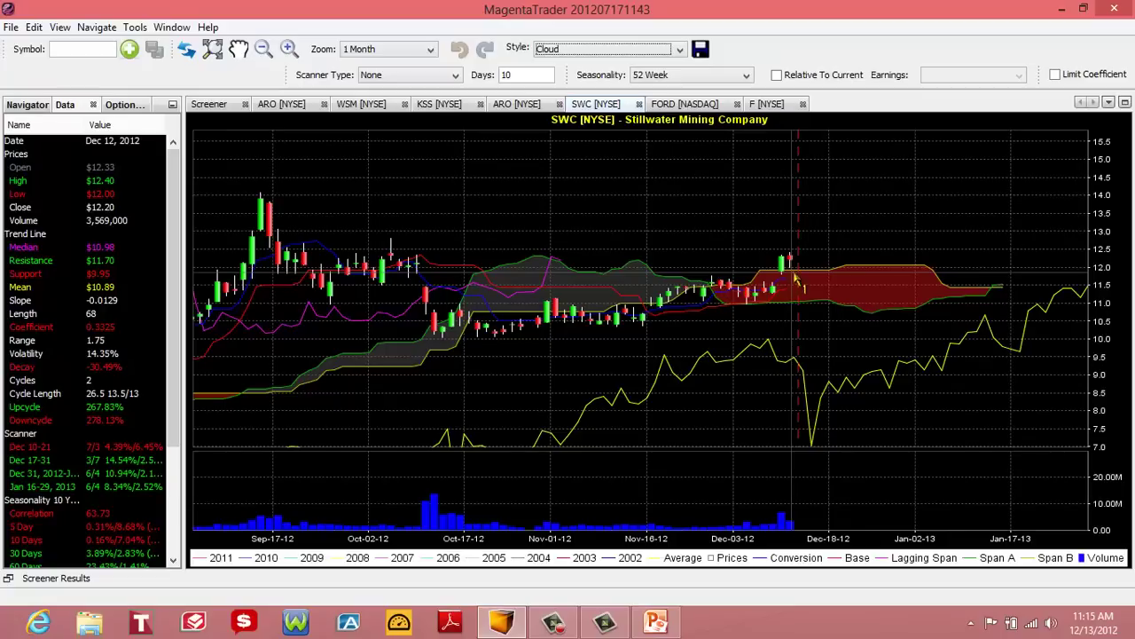
# Step: Circle the December candles inside and above the red cloud, add an upward arrow, and clear the drawings
pyautogui.moveTo(754, 286)
pyautogui.mouseDown()
pyautogui.moveTo(740, 309)
pyautogui.moveTo(785, 297)
pyautogui.moveTo(802, 270)
pyautogui.moveTo(792, 244)
pyautogui.moveTo(773, 256)
pyautogui.moveTo(787, 272)
pyautogui.moveTo(798, 253)
pyautogui.mouseUp()
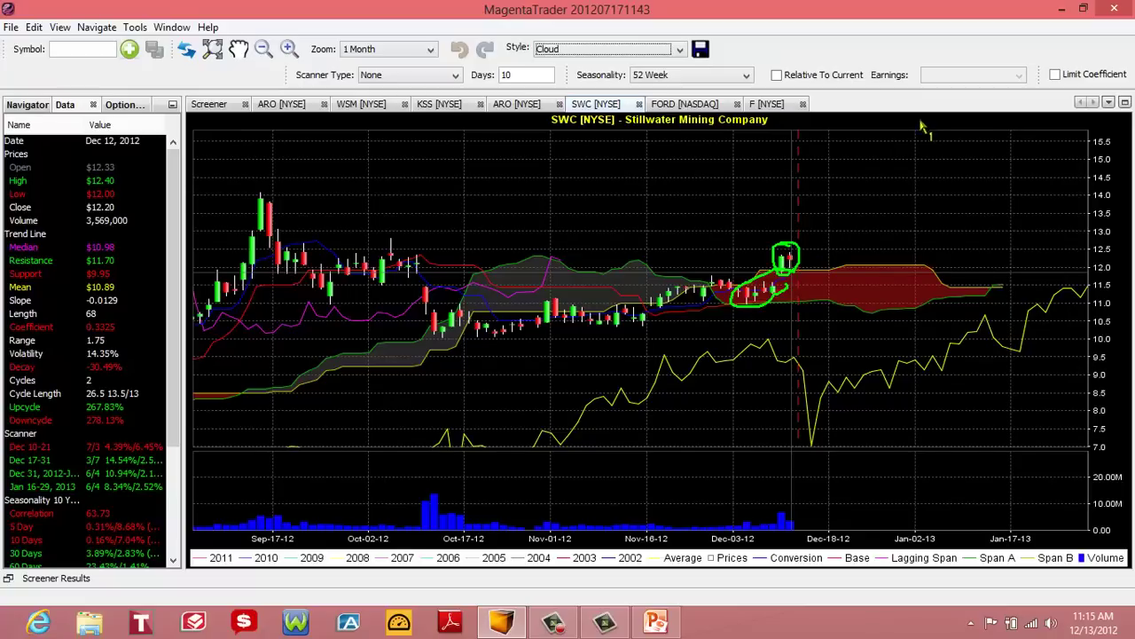
pyautogui.moveTo(822, 222)
pyautogui.mouseDown()
pyautogui.moveTo(869, 151)
pyautogui.moveTo(845, 179)
pyautogui.mouseUp()
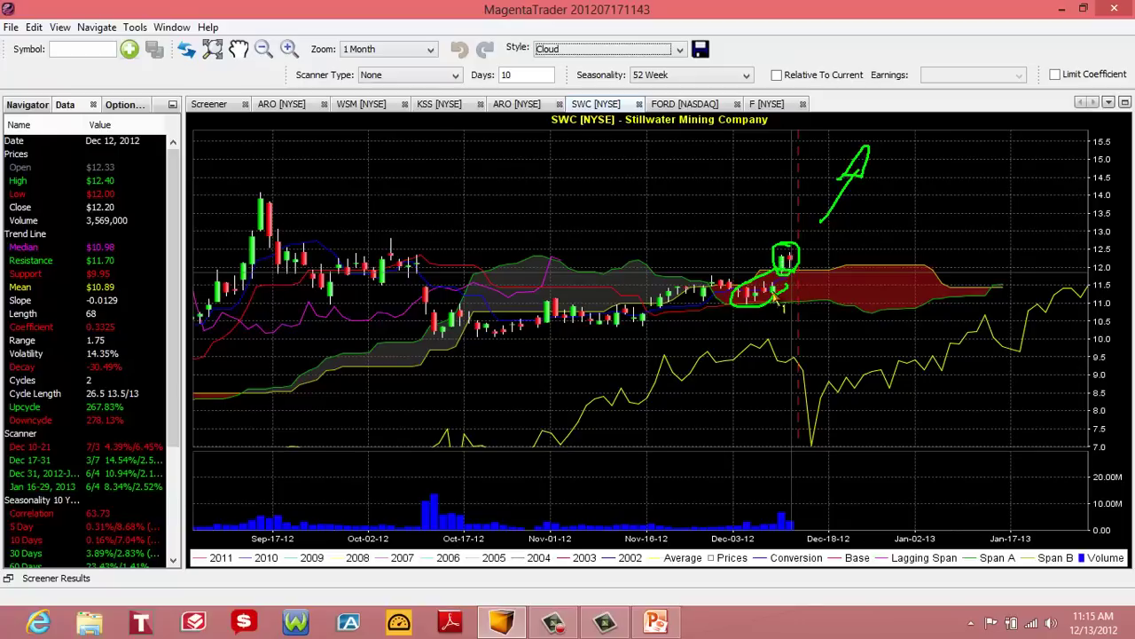
pyautogui.moveTo(748, 246); pyautogui.dragTo(761, 274)
pyautogui.press('Escape')
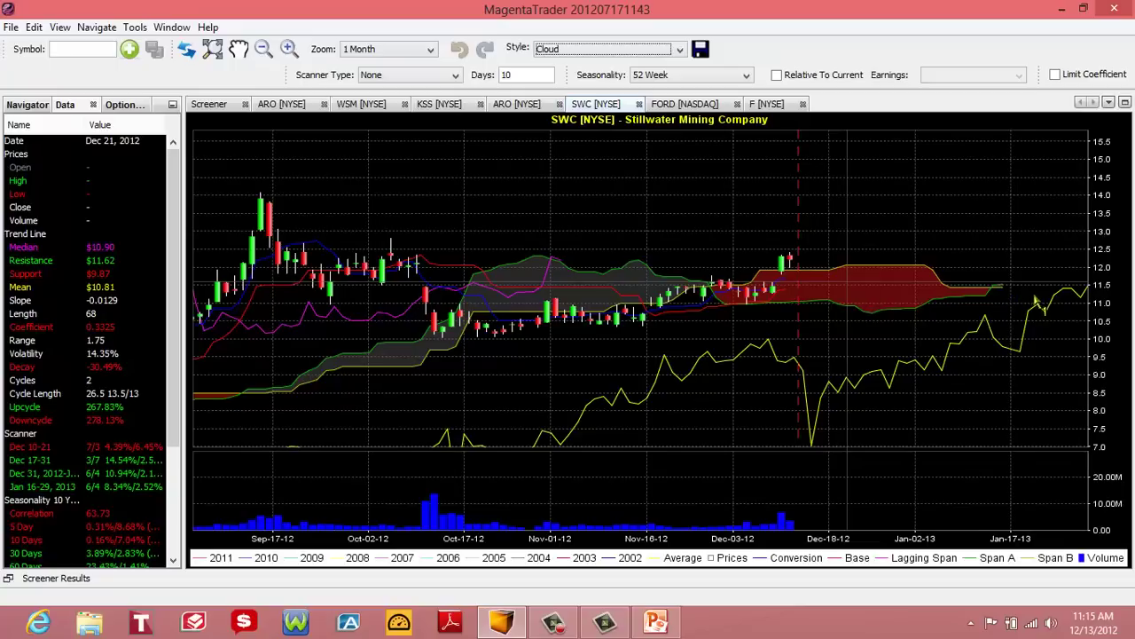
# Step: Circle the cloud's leading end and the lagging span's end with an arrow up to it, mark the latest candles, and clear the drawings
pyautogui.click(994, 278)
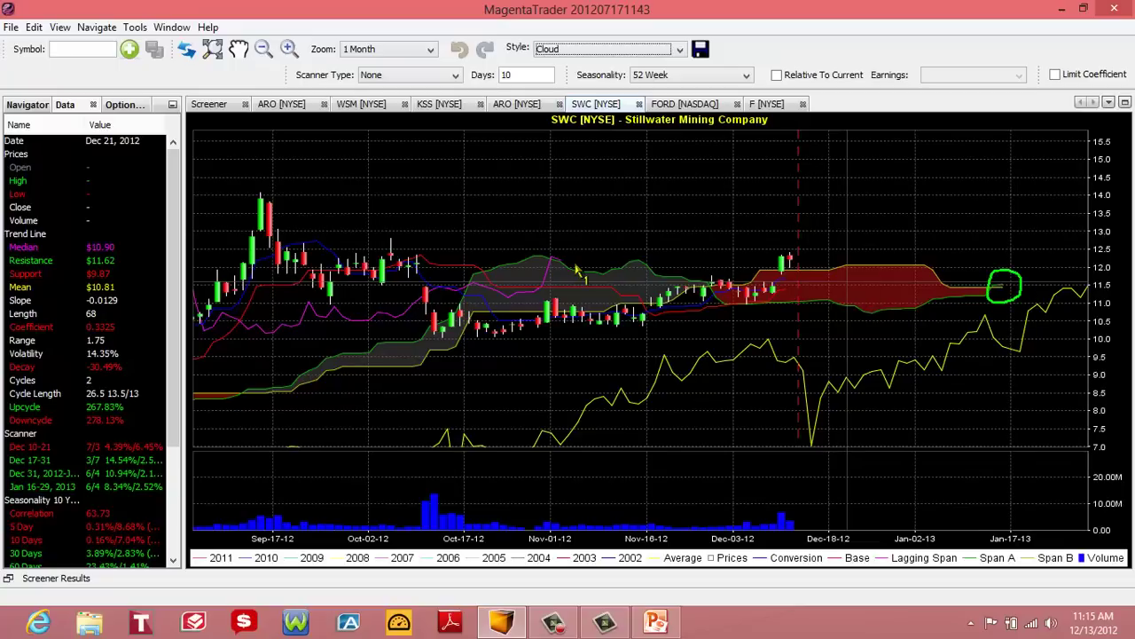
pyautogui.moveTo(568, 250)
pyautogui.mouseDown()
pyautogui.moveTo(538, 258)
pyautogui.moveTo(555, 282)
pyautogui.moveTo(565, 273)
pyautogui.mouseUp()
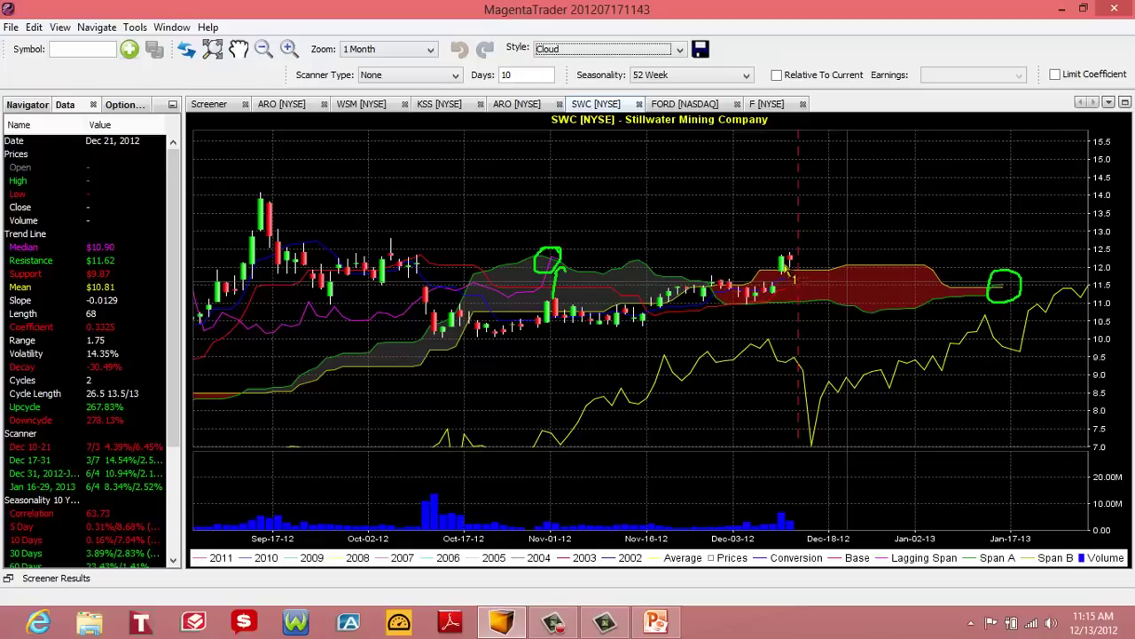
pyautogui.moveTo(763, 240); pyautogui.dragTo(785, 261)
pyautogui.moveTo(768, 273); pyautogui.dragTo(794, 271)
pyautogui.moveTo(777, 302); pyautogui.dragTo(801, 303)
pyautogui.press('Escape')
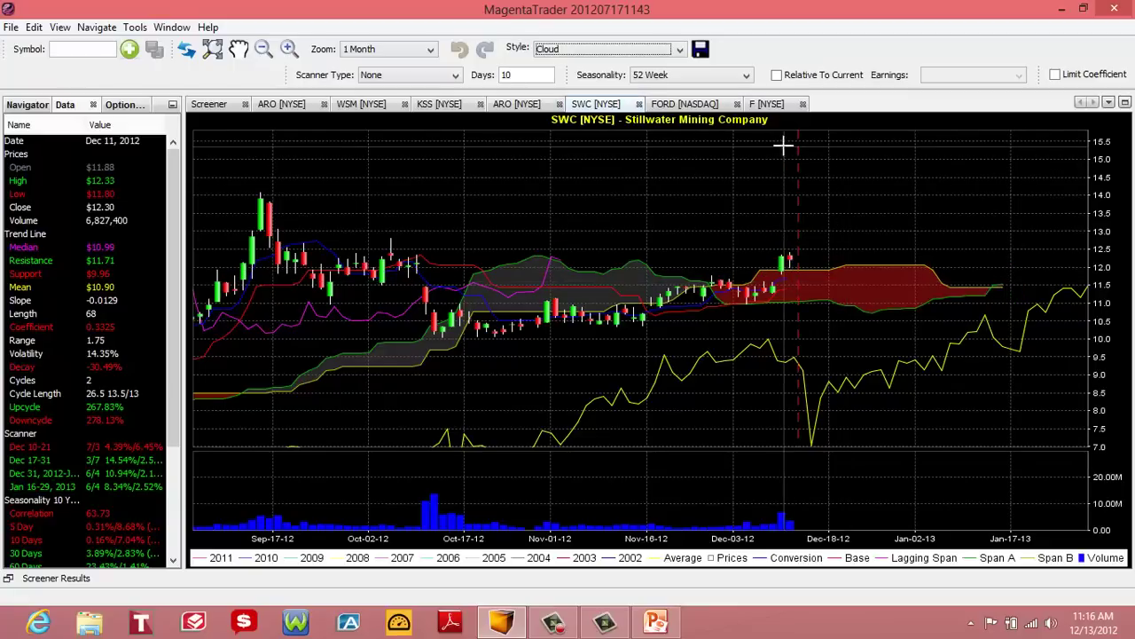
# Step: Show the F [NYSE] chart in the Cloud style and zoom in on the period from late August 2012 to February 2013
pyautogui.click(766, 105)
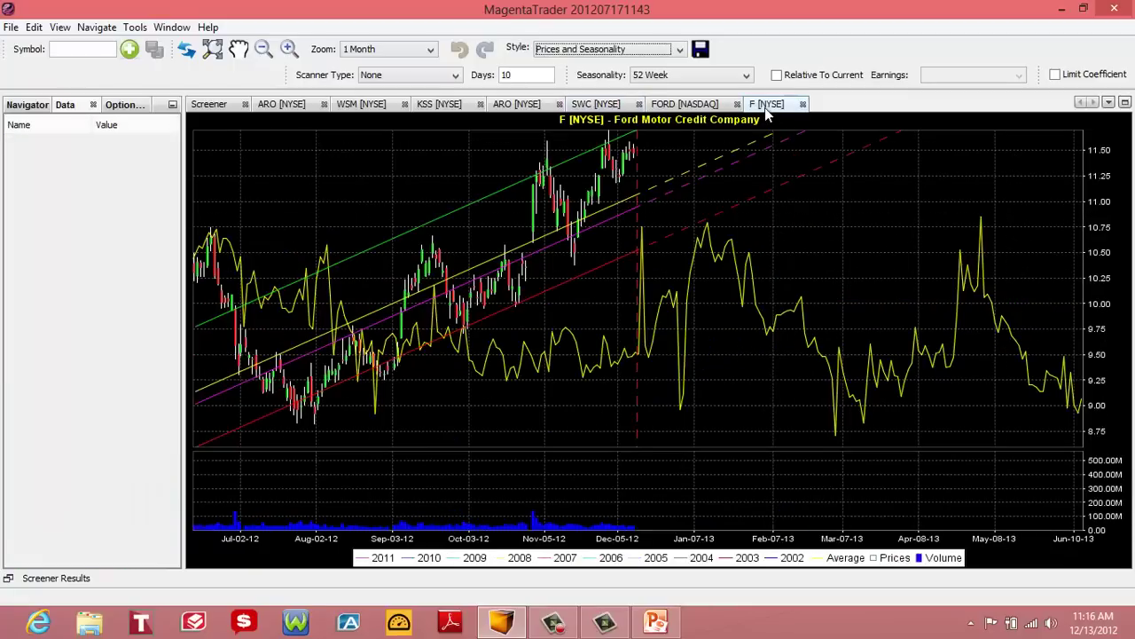
pyautogui.click(661, 50)
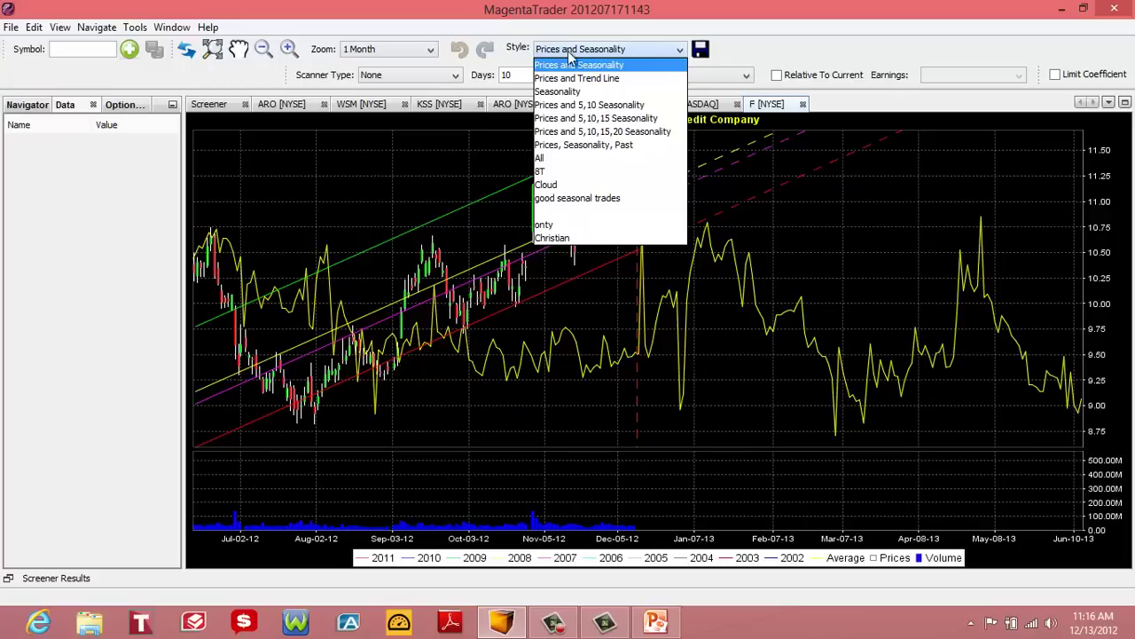
pyautogui.click(544, 186)
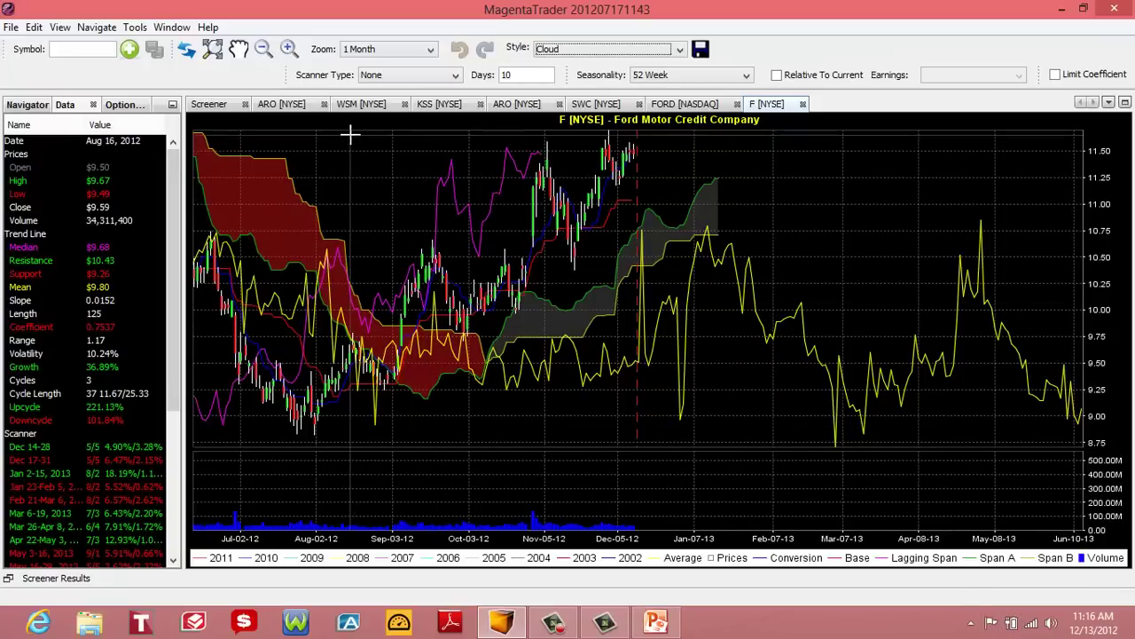
pyautogui.moveTo(351, 135); pyautogui.dragTo(776, 426)
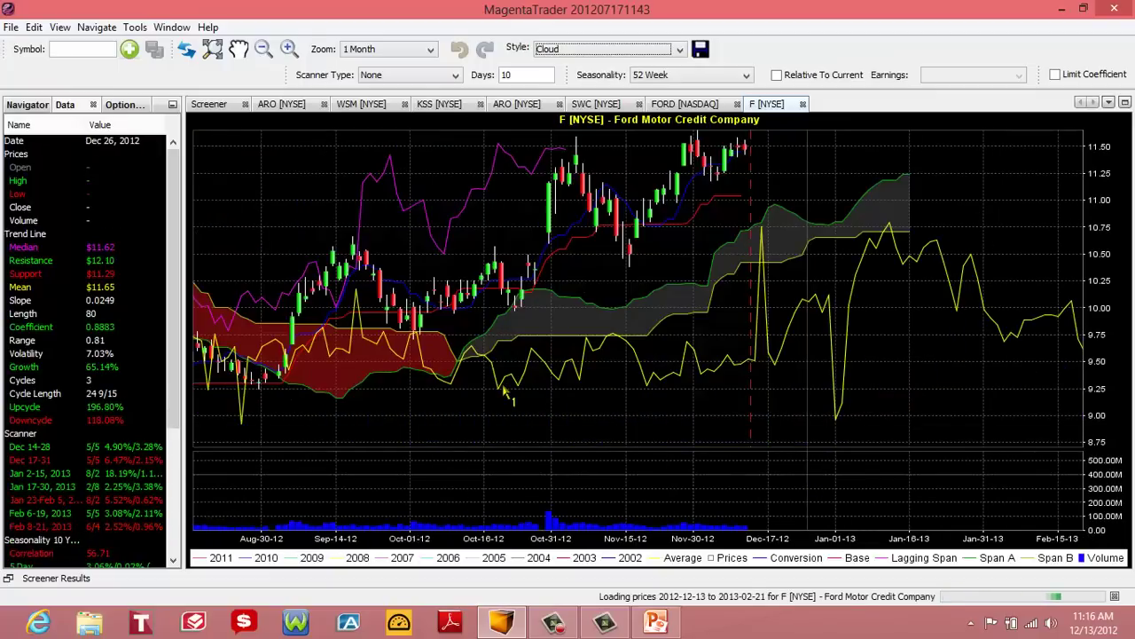
# Step: Mark Ford's September candles breaking above the red cloud, circle the lagging span above it, and draw toward the cloud's change to grey
pyautogui.moveTo(289, 344); pyautogui.dragTo(306, 302)
pyautogui.moveTo(227, 318)
pyautogui.mouseDown()
pyautogui.moveTo(237, 282)
pyautogui.moveTo(233, 298)
pyautogui.mouseUp()
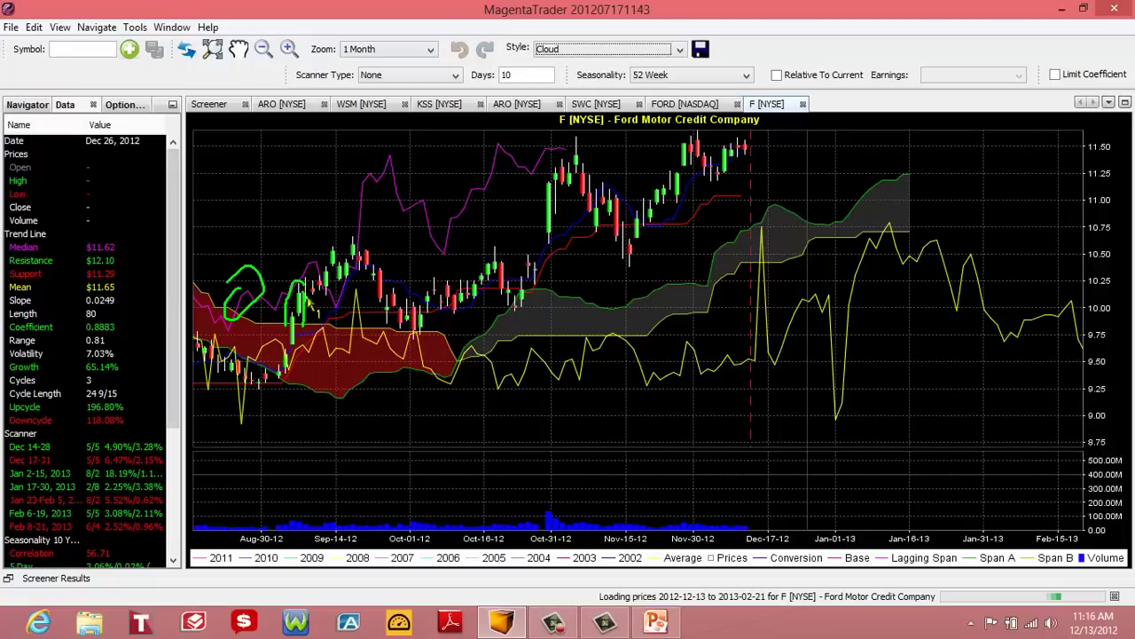
pyautogui.moveTo(309, 303)
pyautogui.mouseDown()
pyautogui.moveTo(462, 306)
pyautogui.moveTo(448, 311)
pyautogui.moveTo(492, 335)
pyautogui.moveTo(485, 380)
pyautogui.mouseUp()
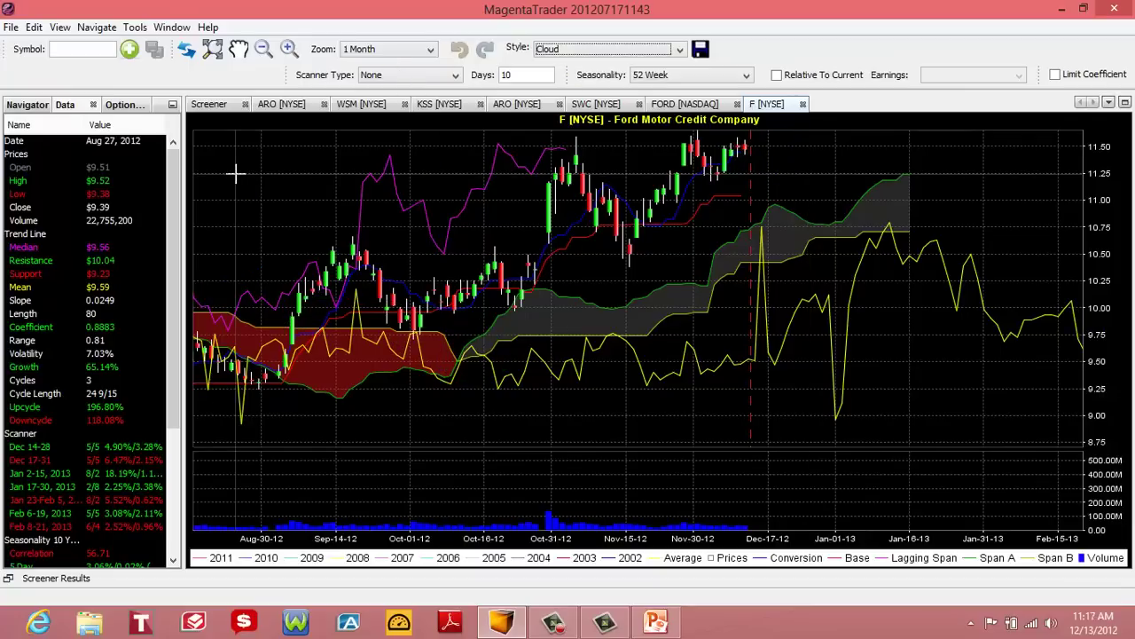
# Step: Open the AAPL chart in the Cloud style and zoom in on July to November 2012
pyautogui.click(62, 47)
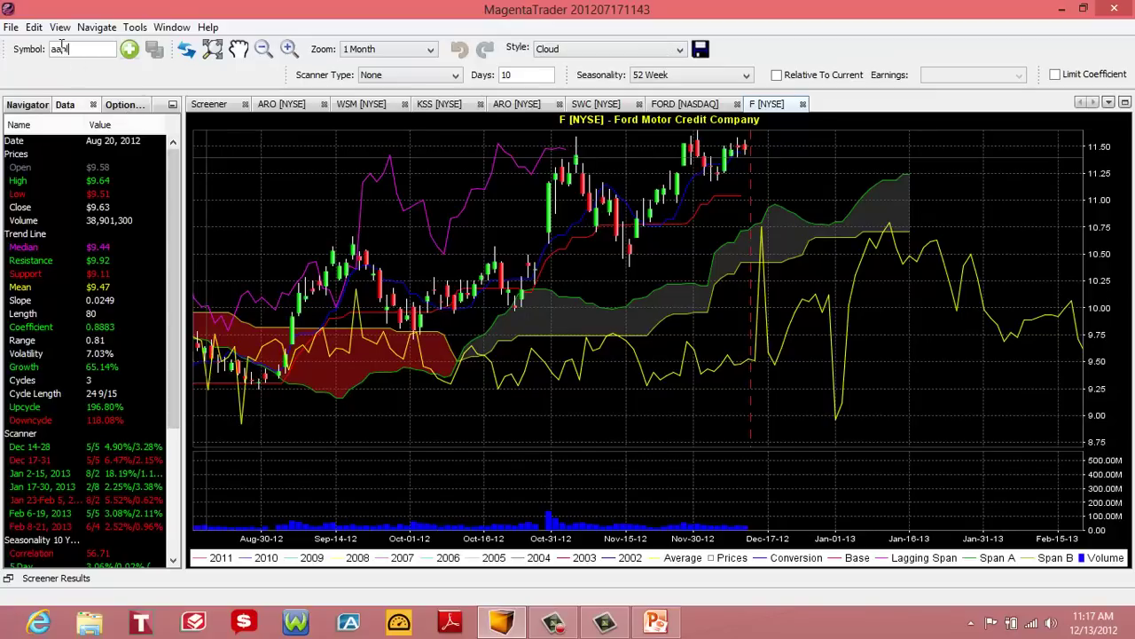
pyautogui.write('aapl')
pyautogui.press('Return')
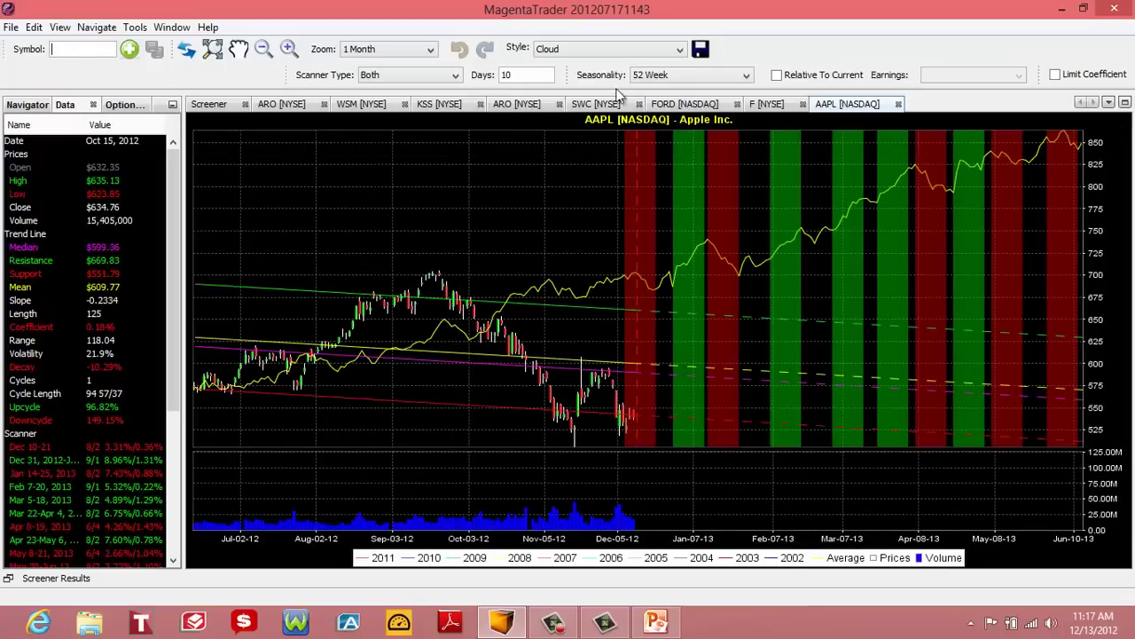
pyautogui.click(604, 50)
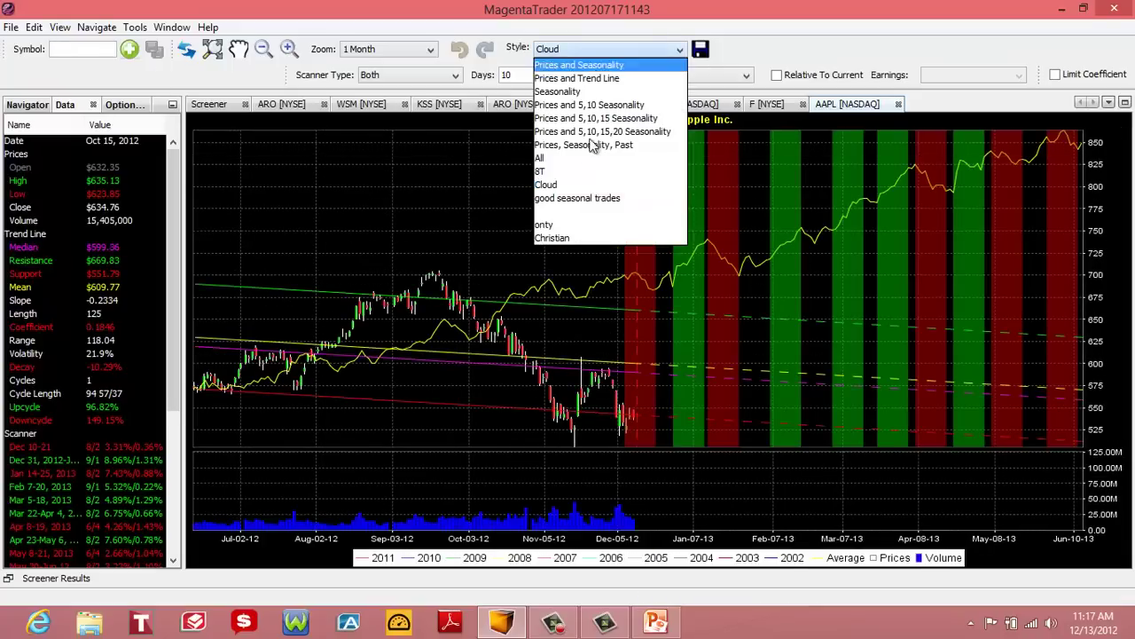
pyautogui.click(567, 186)
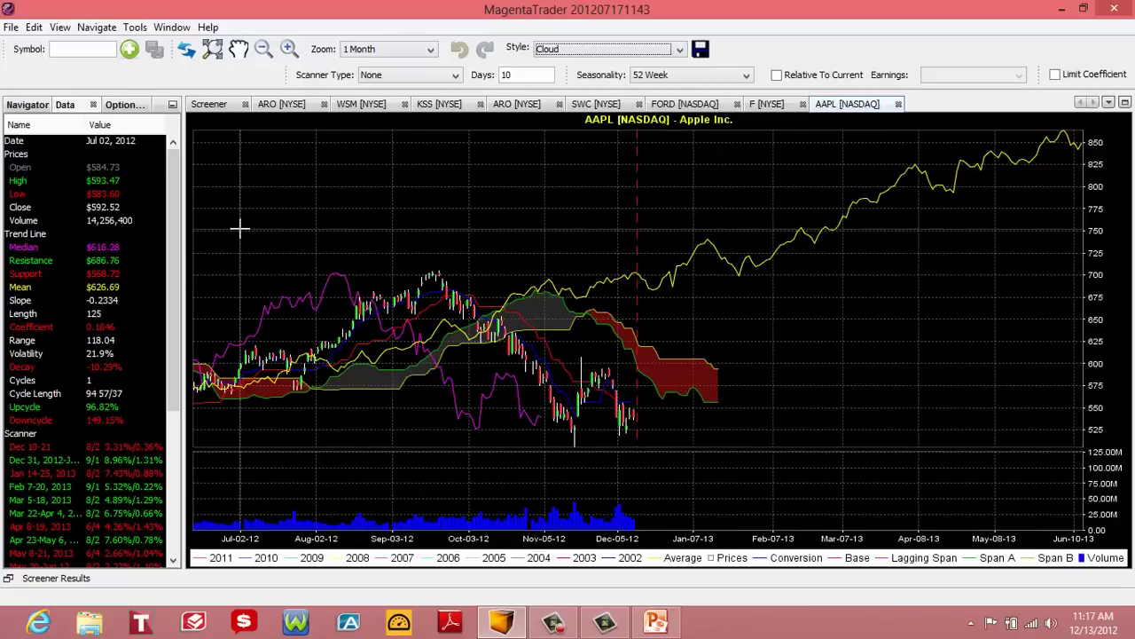
pyautogui.moveTo(225, 184); pyautogui.dragTo(598, 506)
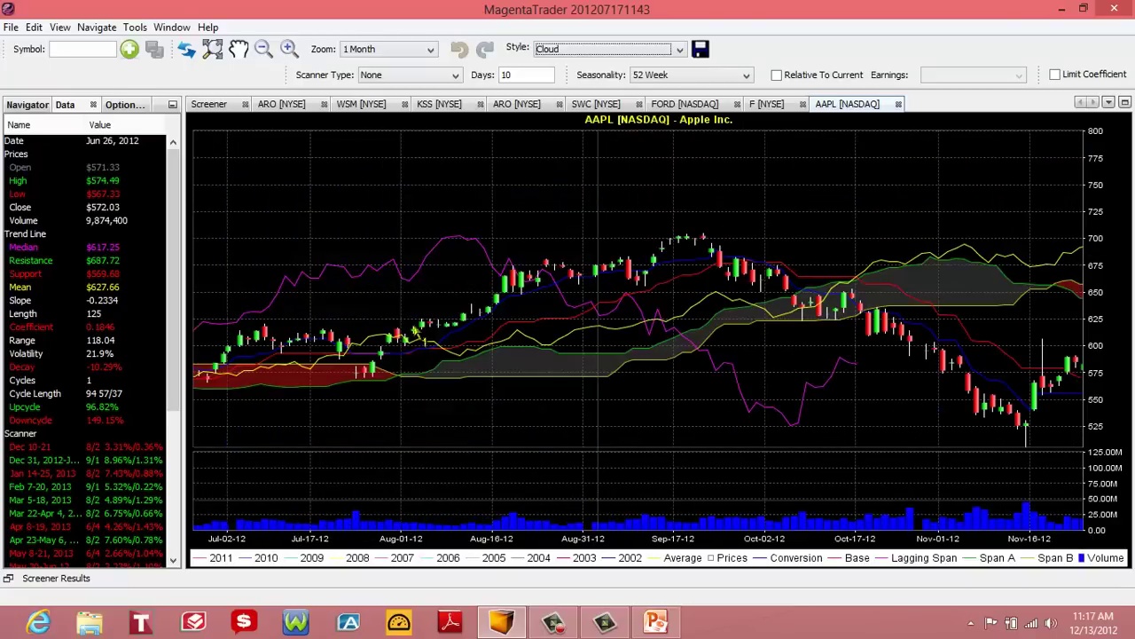
# Step: Circle Apple's late-July breakout, the cloud turning grey in August and the September peak, and mark the price levels near 700 and 600
pyautogui.moveTo(390, 348)
pyautogui.mouseDown()
pyautogui.moveTo(371, 382)
pyautogui.moveTo(384, 348)
pyautogui.mouseUp()
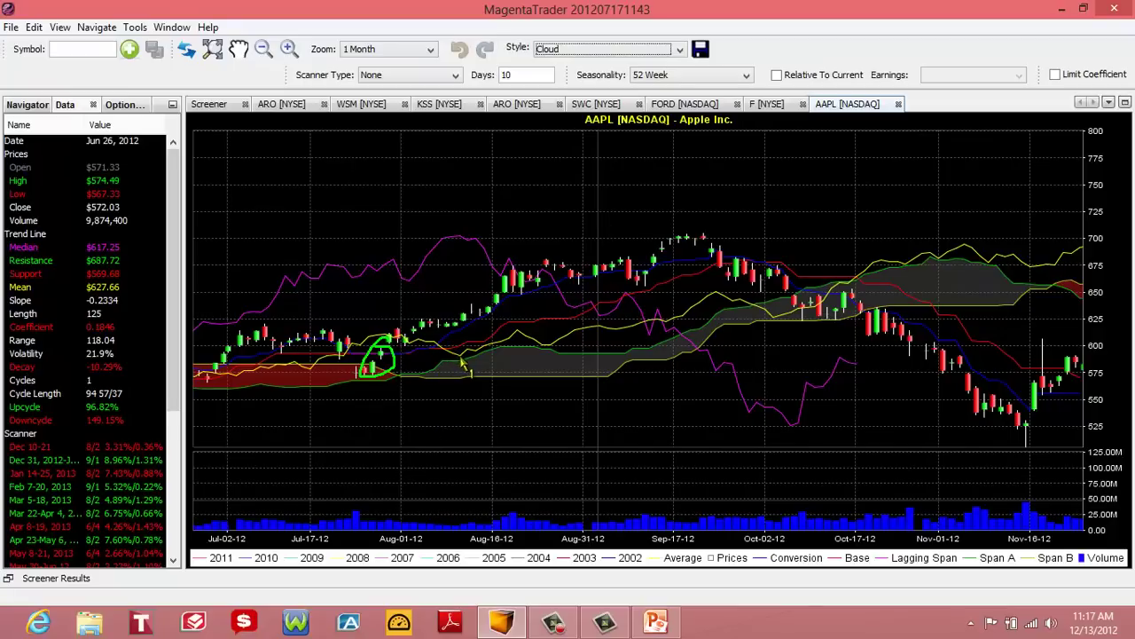
pyautogui.moveTo(460, 355)
pyautogui.mouseDown()
pyautogui.moveTo(469, 389)
pyautogui.moveTo(438, 353)
pyautogui.mouseUp()
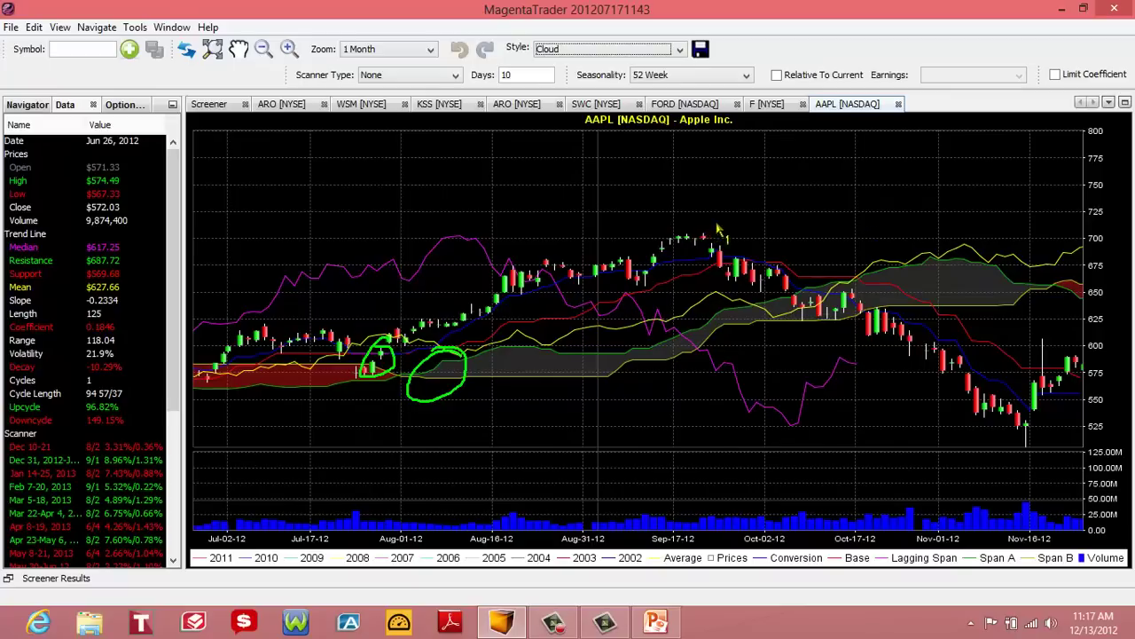
pyautogui.moveTo(712, 233); pyautogui.dragTo(714, 224)
pyautogui.moveTo(1057, 239); pyautogui.dragTo(1082, 239)
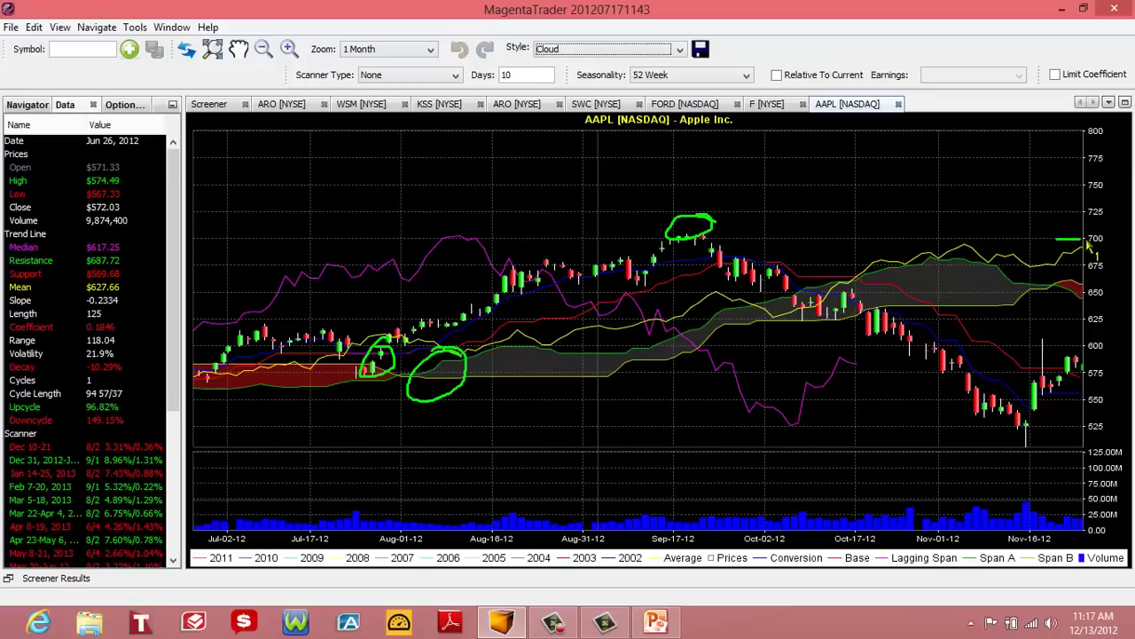
pyautogui.moveTo(1076, 350); pyautogui.dragTo(1092, 350)
# Step: Circle Apple's October breakdown with an arrow toward the circled red cloud, circle the lagging span with an arrow up, and clear the drawings
pyautogui.moveTo(871, 336)
pyautogui.mouseDown()
pyautogui.moveTo(878, 310)
pyautogui.moveTo(851, 335)
pyautogui.moveTo(865, 350)
pyautogui.moveTo(867, 325)
pyautogui.mouseUp()
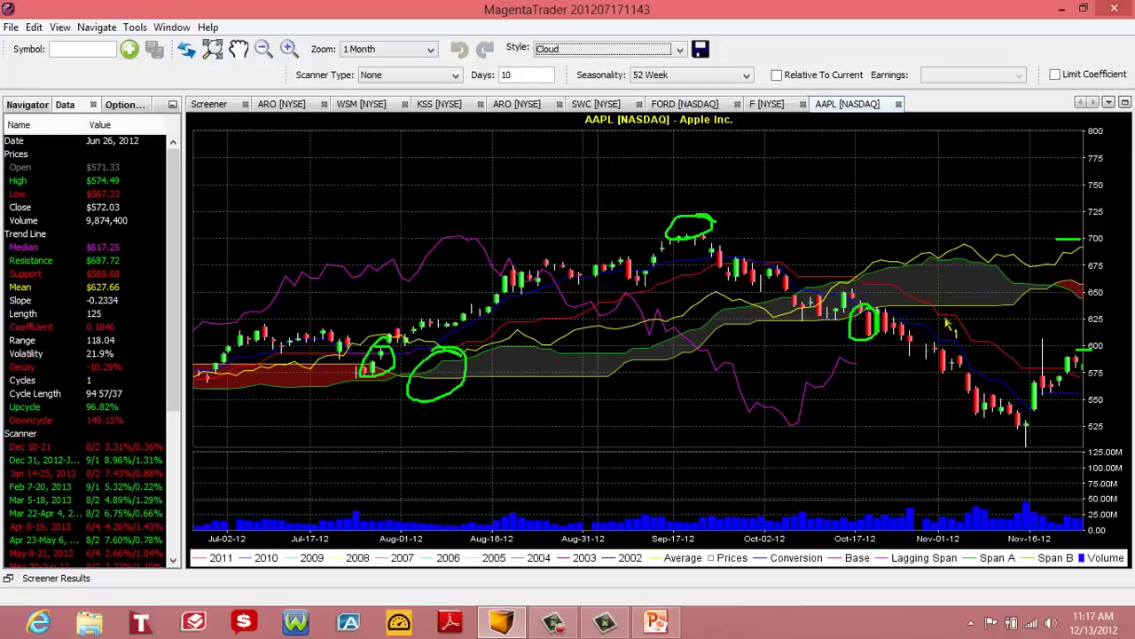
pyautogui.moveTo(869, 332)
pyautogui.mouseDown()
pyautogui.moveTo(1050, 320)
pyautogui.moveTo(1040, 327)
pyautogui.mouseUp()
pyautogui.moveTo(1082, 259)
pyautogui.mouseDown()
pyautogui.moveTo(1062, 257)
pyautogui.moveTo(1053, 276)
pyautogui.mouseUp()
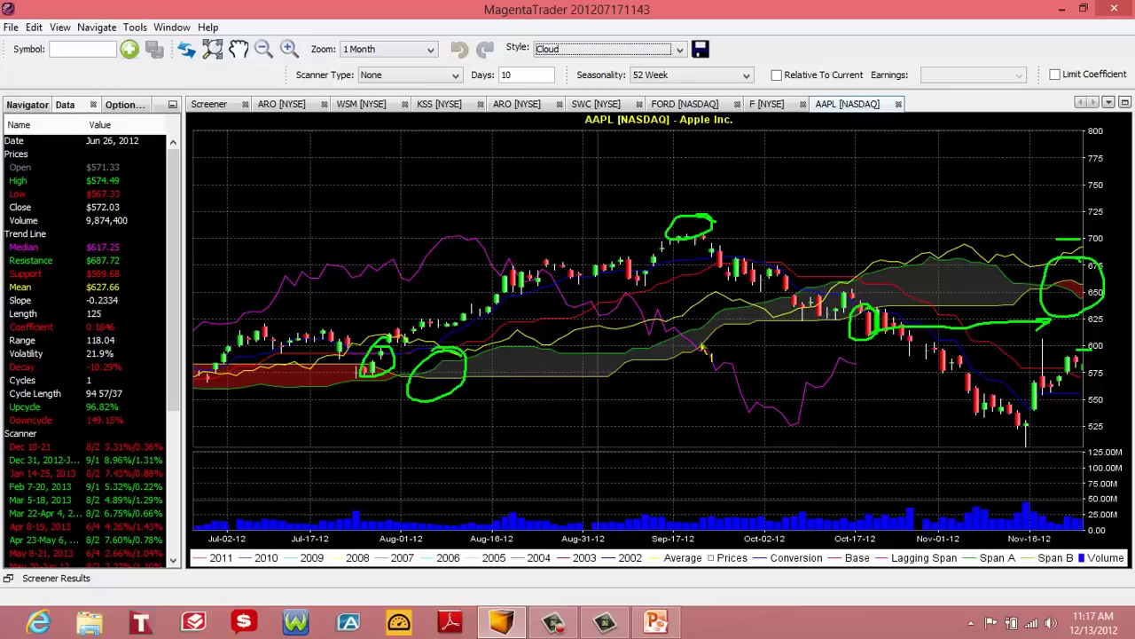
pyautogui.moveTo(657, 319)
pyautogui.mouseDown()
pyautogui.moveTo(635, 342)
pyautogui.moveTo(651, 349)
pyautogui.moveTo(677, 321)
pyautogui.moveTo(681, 284)
pyautogui.mouseUp()
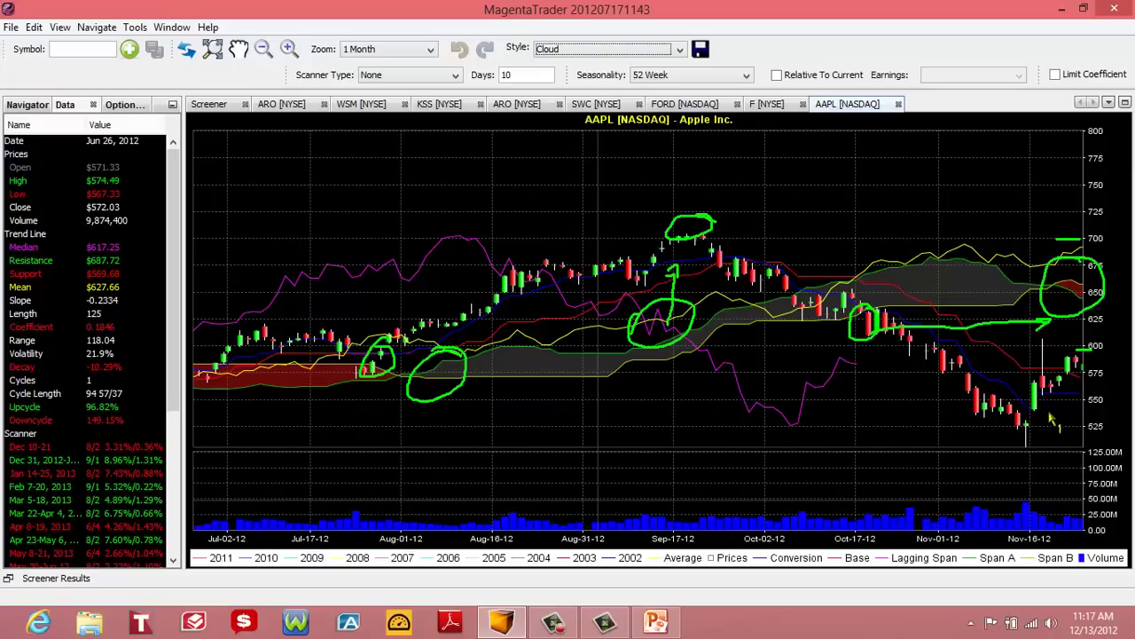
pyautogui.press('Escape')
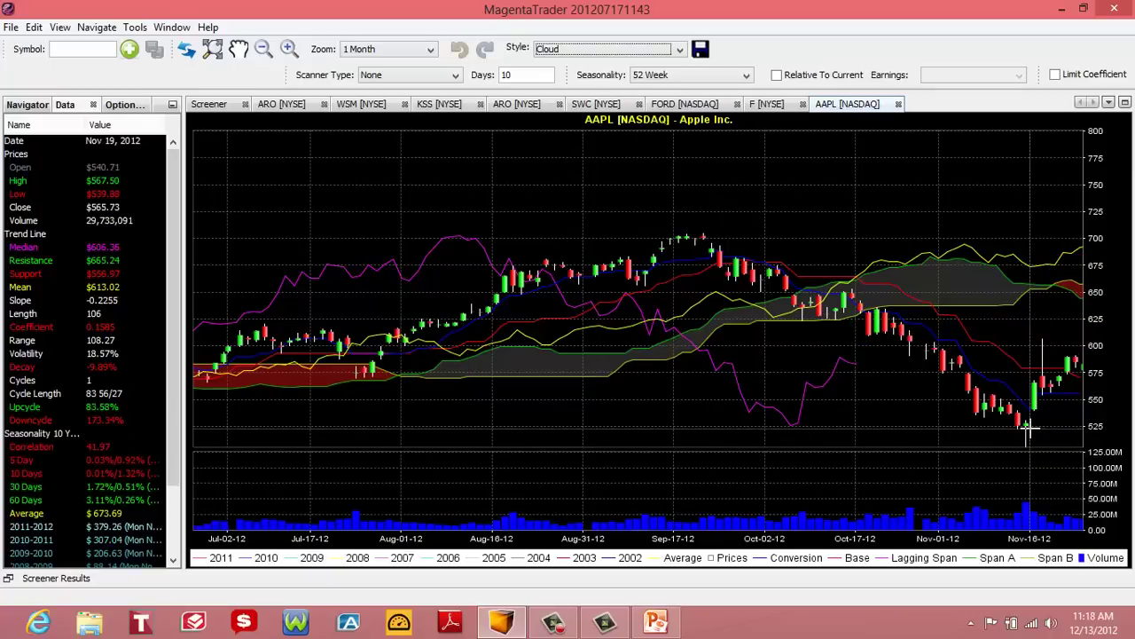
# Step: Keep the AAPL chart in the Cloud style and set its zoom to 6 Months
pyautogui.click(670, 49)
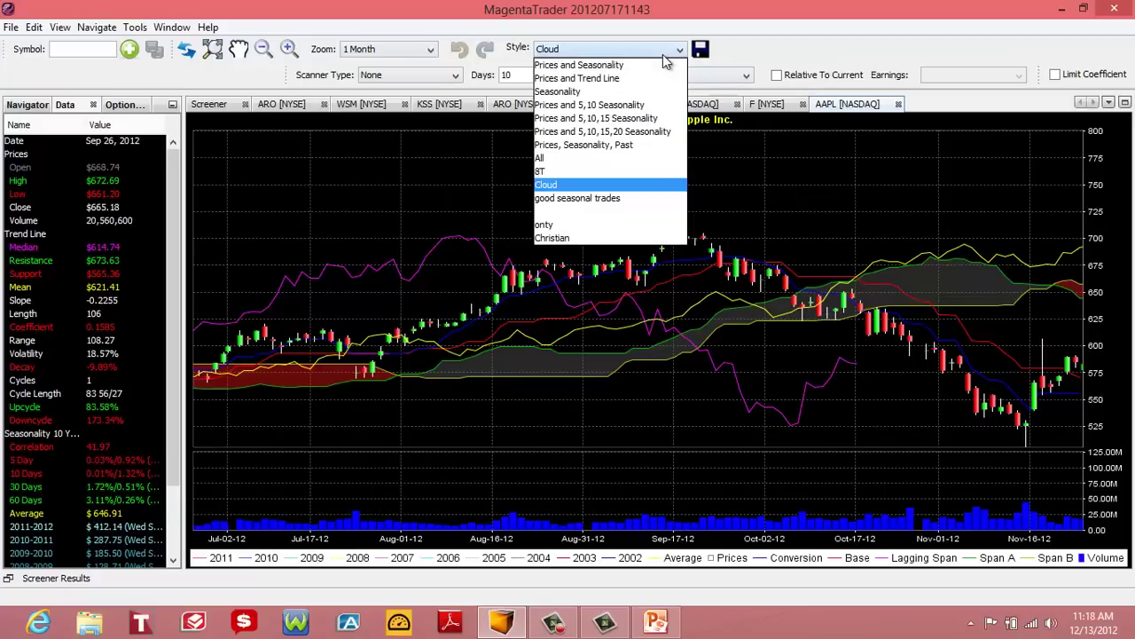
pyautogui.click(588, 186)
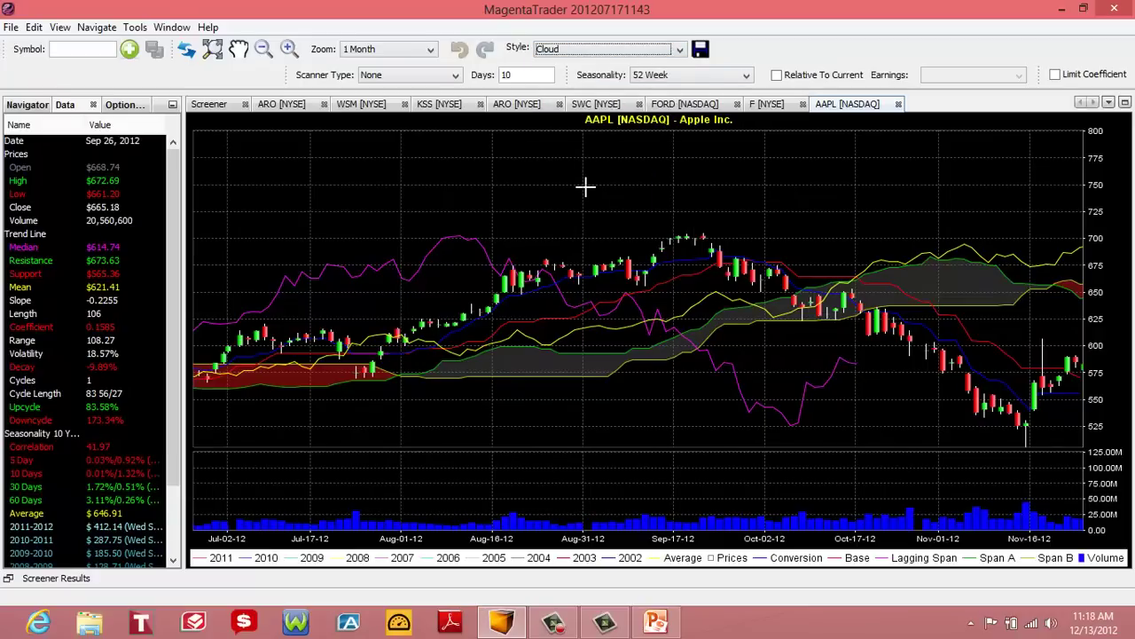
pyautogui.click(431, 52)
pyautogui.click(390, 105)
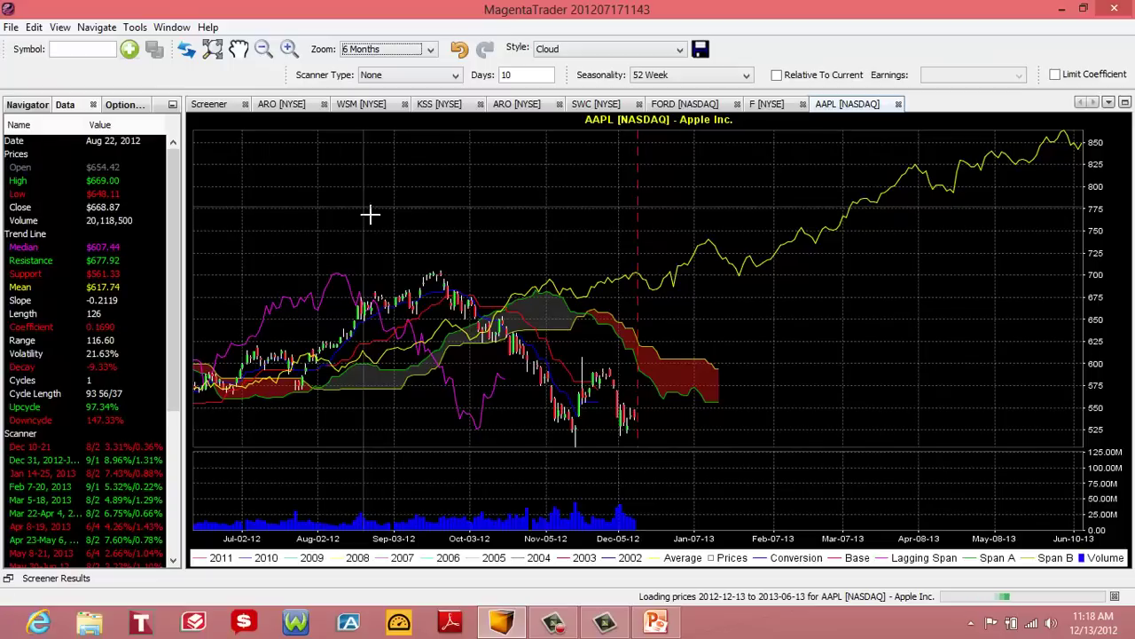
# Step: Mark Apple's lagging span below price in early November, bracket the December prices, and circle the leading end of the red cloud near mid-January
pyautogui.moveTo(364, 207); pyautogui.dragTo(671, 429)
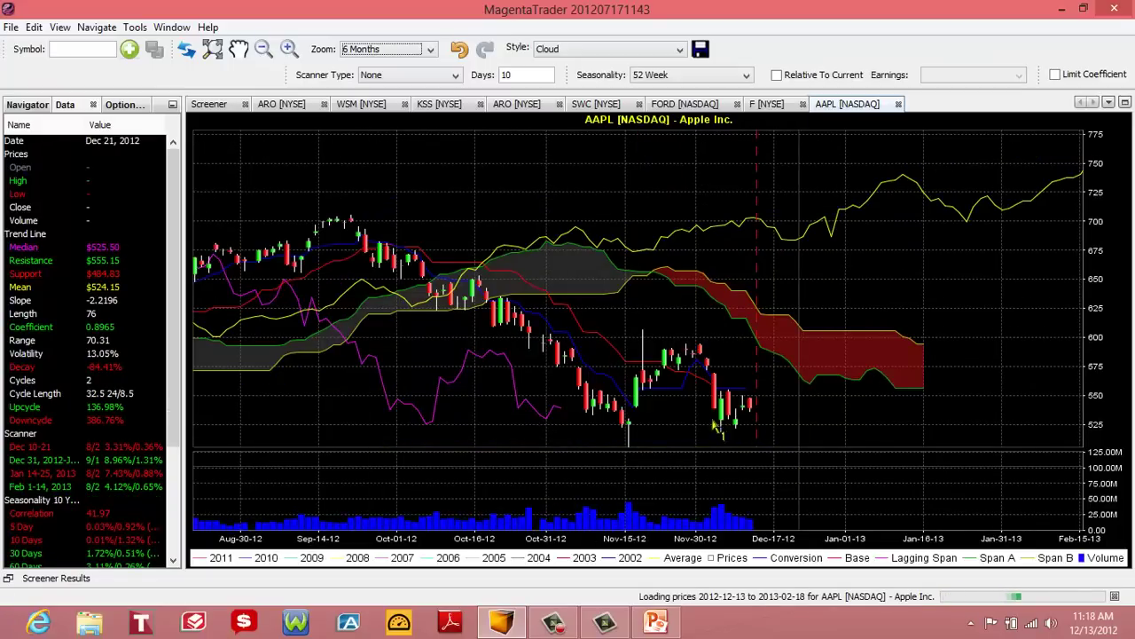
pyautogui.moveTo(555, 430)
pyautogui.mouseDown()
pyautogui.moveTo(579, 397)
pyautogui.moveTo(573, 404)
pyautogui.moveTo(566, 364)
pyautogui.moveTo(577, 413)
pyautogui.mouseUp()
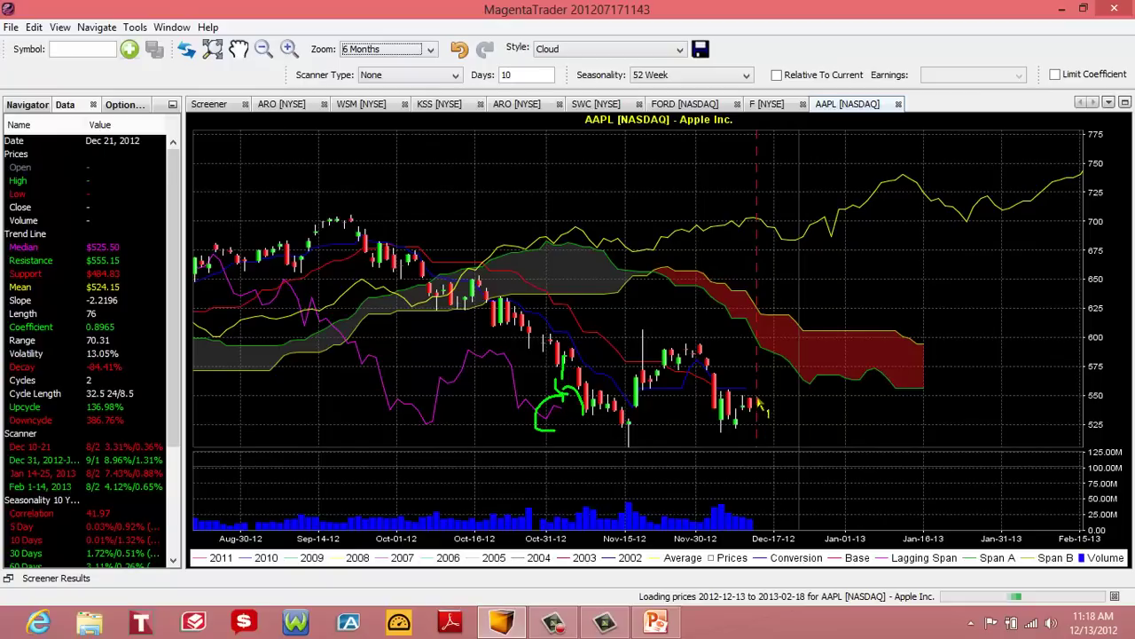
pyautogui.moveTo(753, 389)
pyautogui.mouseDown()
pyautogui.moveTo(729, 382)
pyautogui.moveTo(756, 395)
pyautogui.mouseUp()
pyautogui.moveTo(938, 309); pyautogui.dragTo(909, 317)
pyautogui.moveTo(859, 357); pyautogui.dragTo(927, 328)
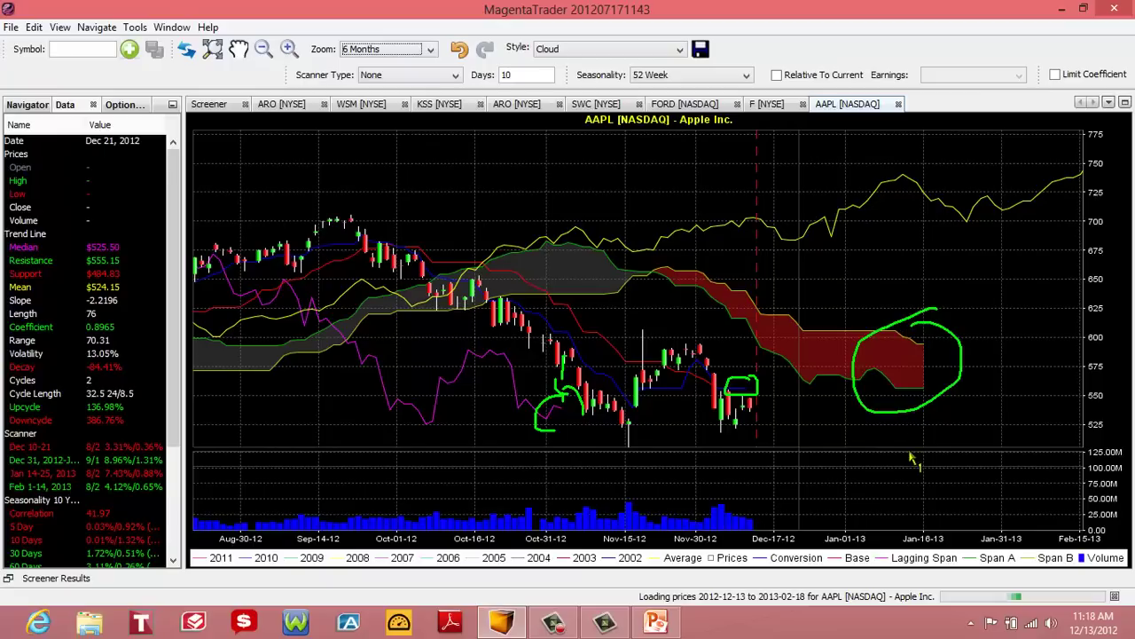
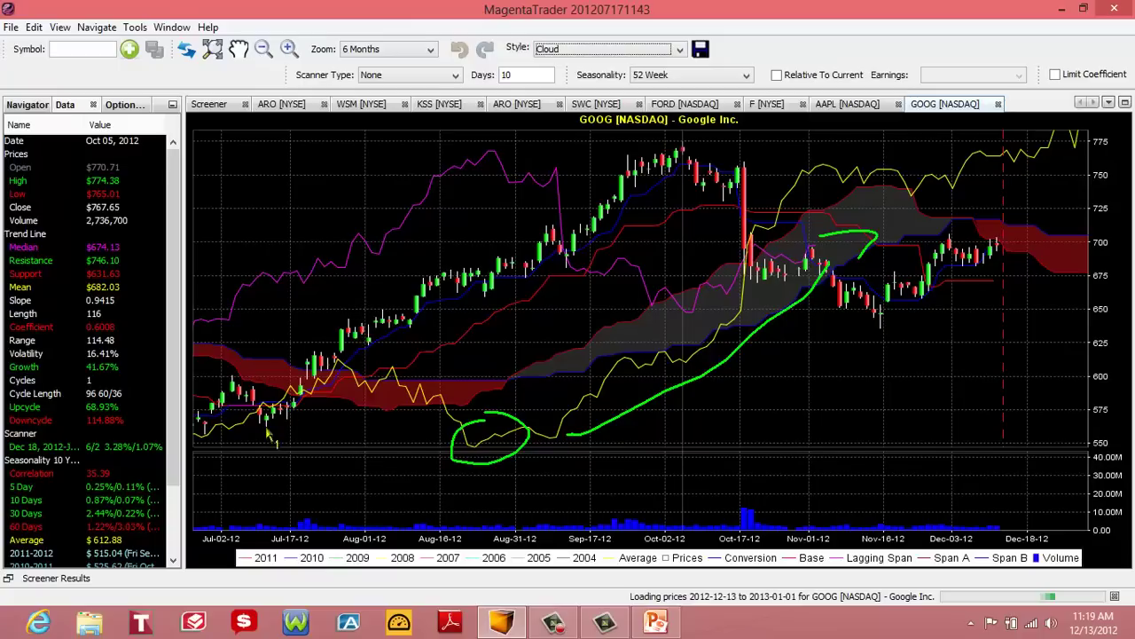
# Step: Circle Google's late-July breakout, lagging span and October peak, draw an arrow to the circled cloud turning grey, and clear the drawings
pyautogui.moveTo(353, 335)
pyautogui.mouseDown()
pyautogui.moveTo(348, 316)
pyautogui.moveTo(337, 363)
pyautogui.moveTo(335, 353)
pyautogui.mouseUp()
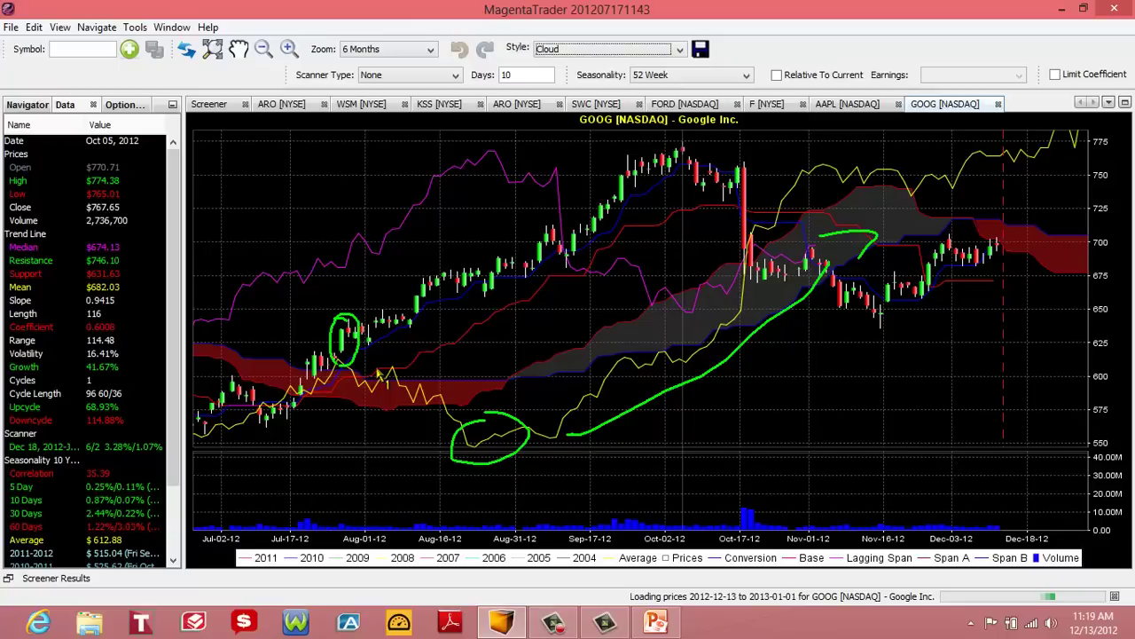
pyautogui.moveTo(246, 277)
pyautogui.mouseDown()
pyautogui.moveTo(229, 271)
pyautogui.moveTo(189, 306)
pyautogui.mouseUp()
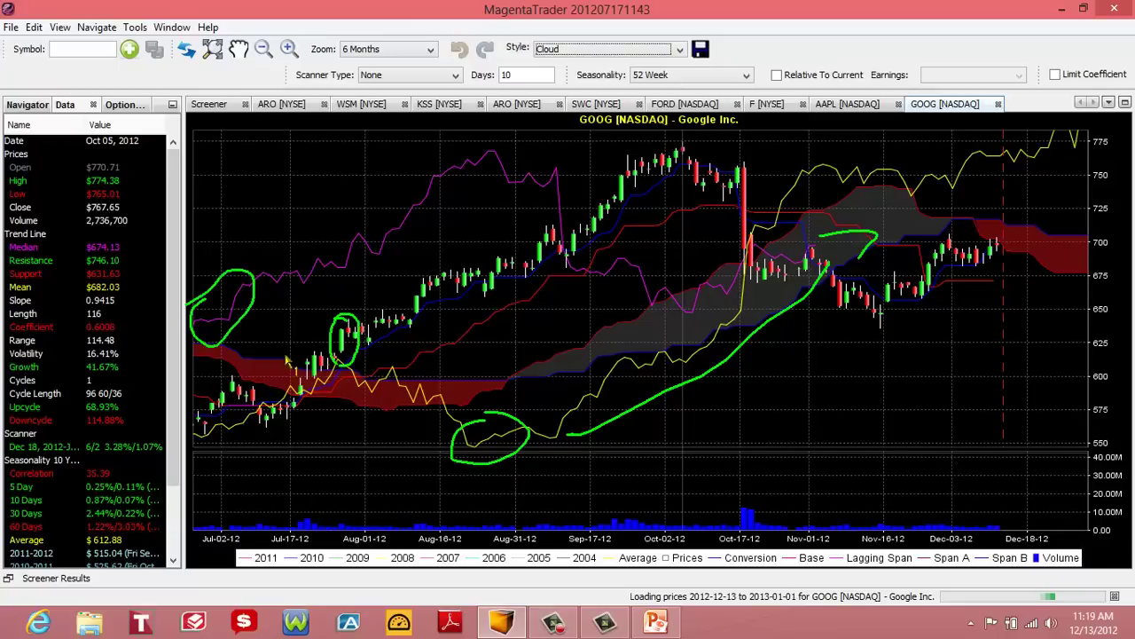
pyautogui.moveTo(236, 391)
pyautogui.mouseDown()
pyautogui.moveTo(226, 333)
pyautogui.moveTo(254, 337)
pyautogui.mouseUp()
pyautogui.moveTo(364, 341); pyautogui.dragTo(546, 341)
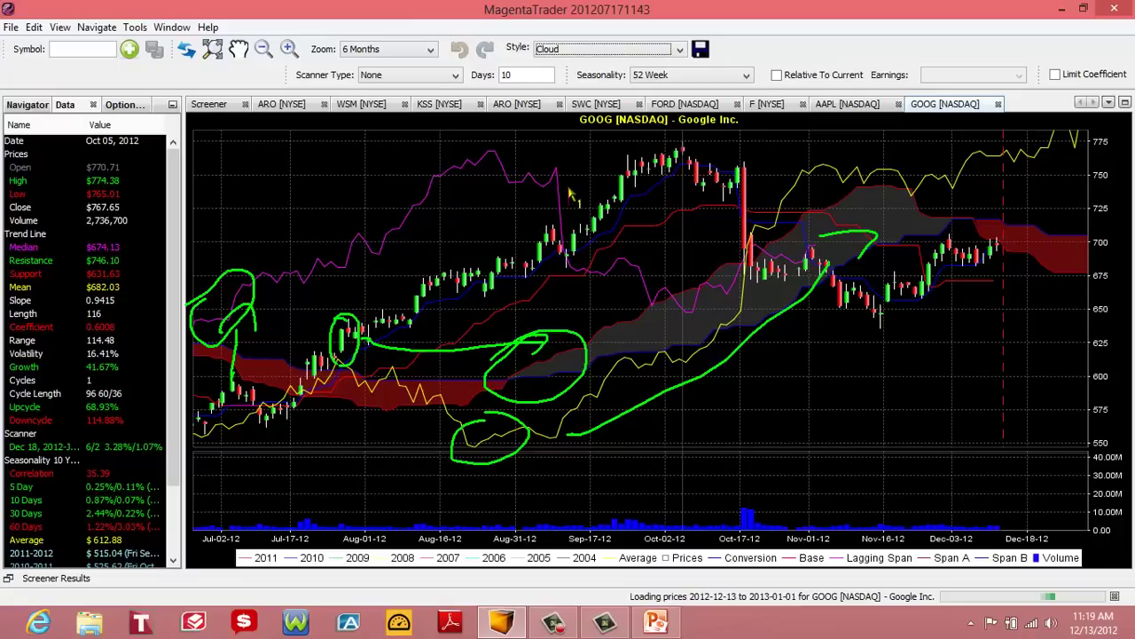
pyautogui.moveTo(683, 147)
pyautogui.mouseDown()
pyautogui.moveTo(710, 135)
pyautogui.moveTo(671, 156)
pyautogui.moveTo(690, 140)
pyautogui.mouseUp()
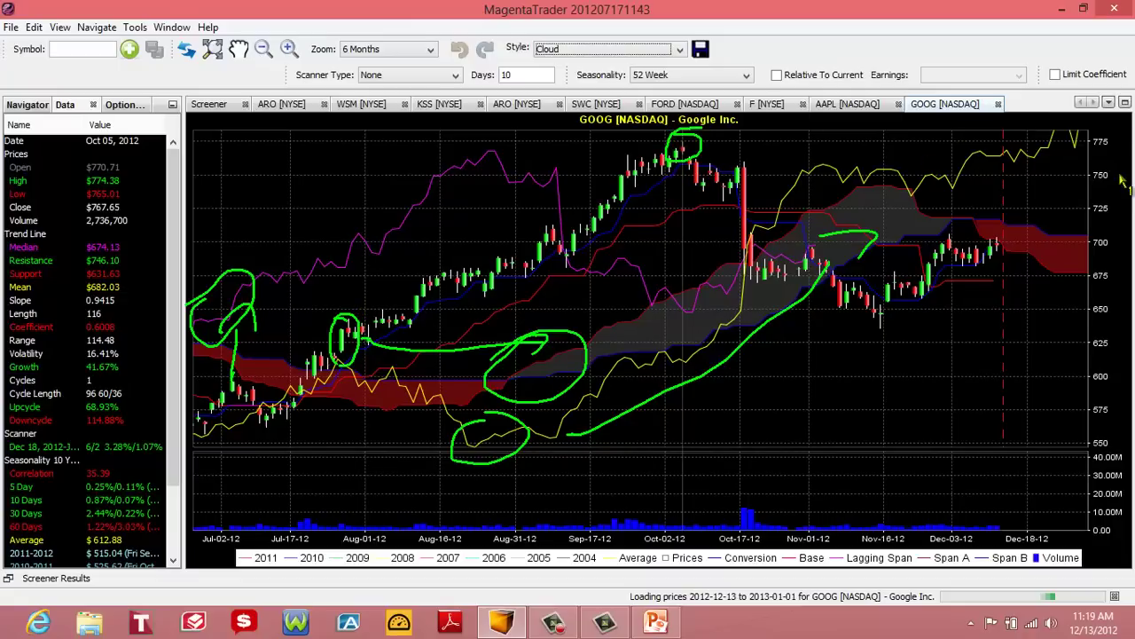
pyautogui.press('e')
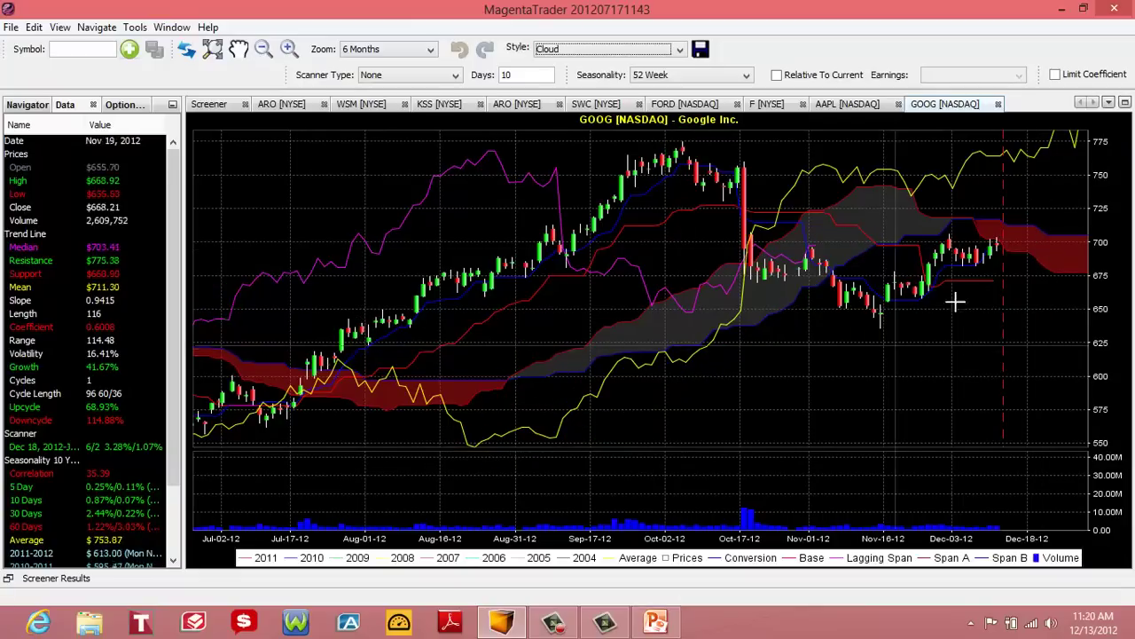
# Step: Set the GOOG chart's zoom to 6 Months, and circle the early-December prices, the lagging span and the leading end of the red cloud
pyautogui.click(619, 50)
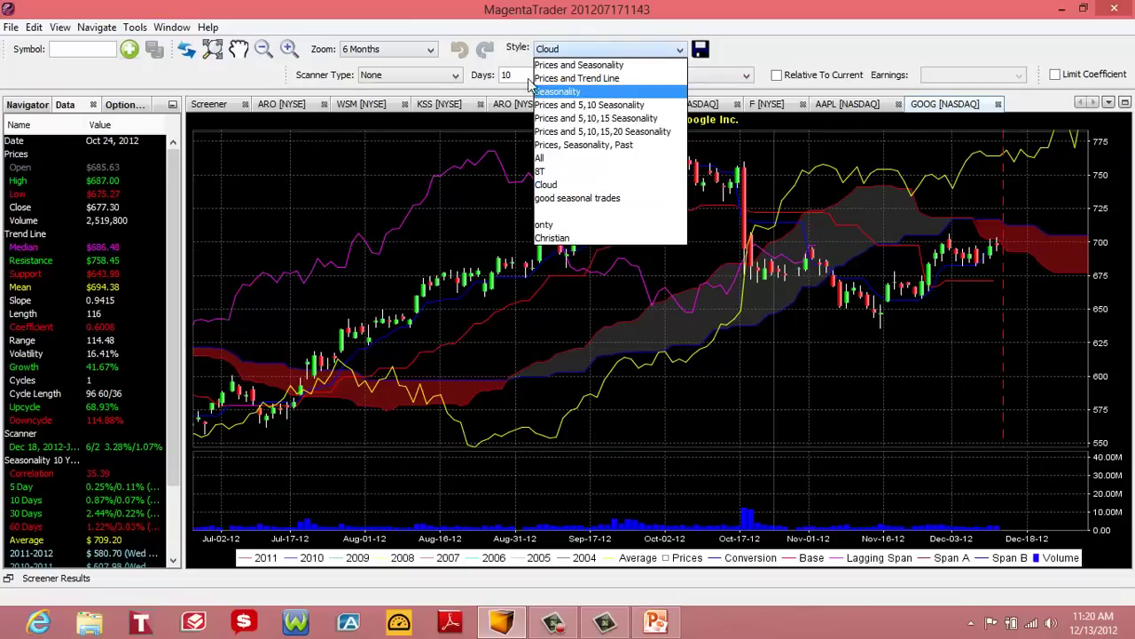
pyautogui.click(409, 52)
pyautogui.click(383, 118)
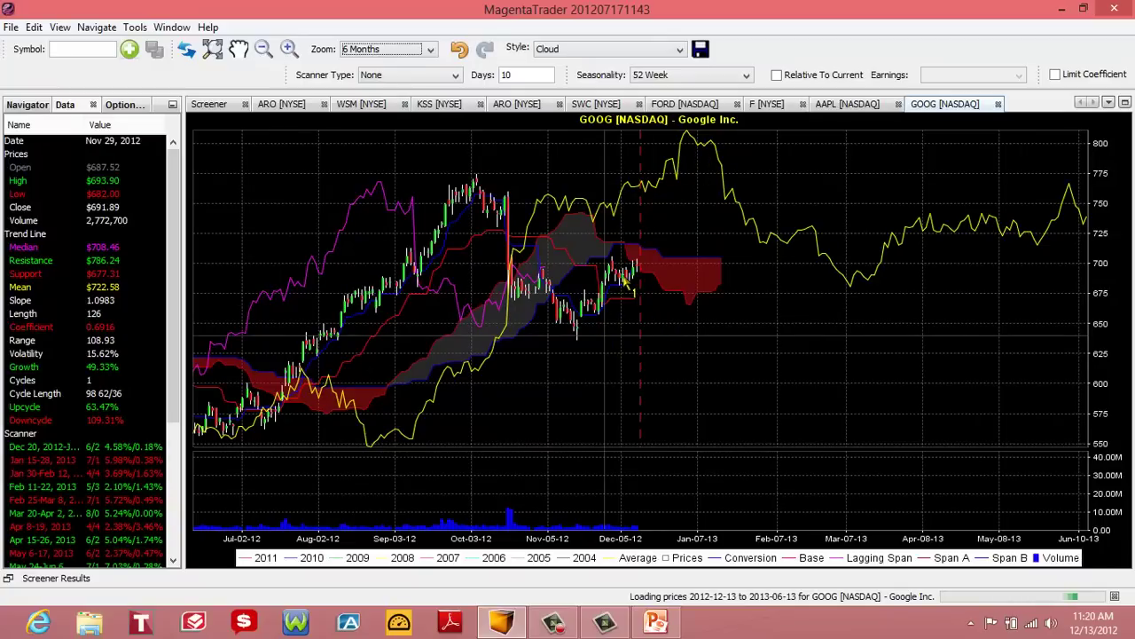
pyautogui.moveTo(637, 266); pyautogui.dragTo(630, 263)
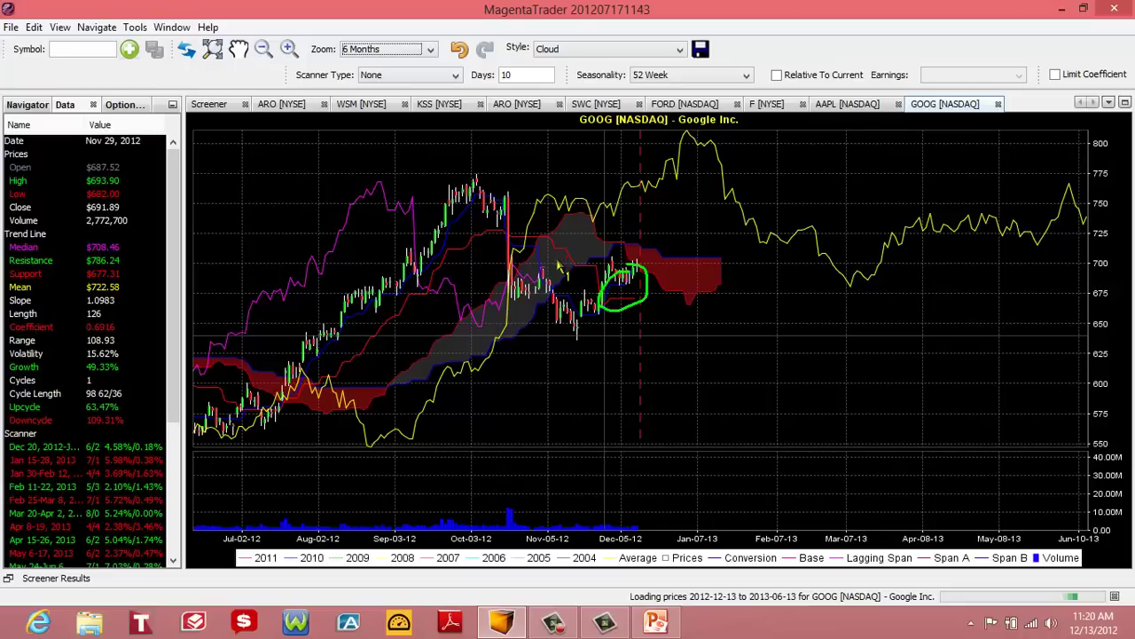
pyautogui.moveTo(557, 264)
pyautogui.mouseDown()
pyautogui.moveTo(536, 282)
pyautogui.moveTo(554, 263)
pyautogui.mouseUp()
pyautogui.moveTo(745, 257); pyautogui.dragTo(735, 252)
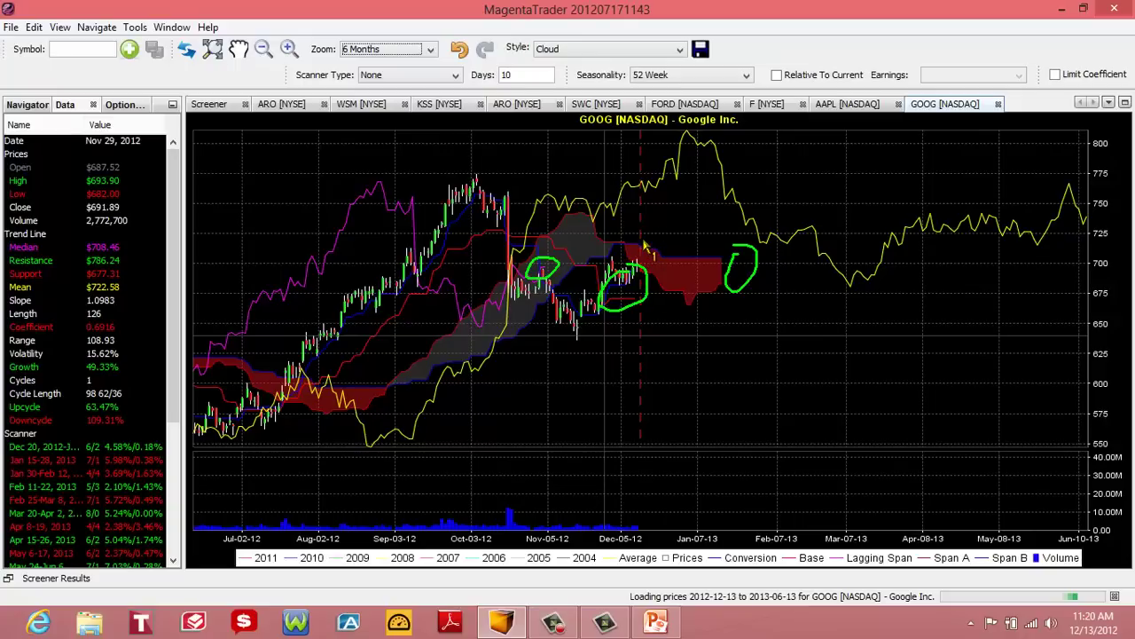
# Step: Open the chart for CAT [NYSE] - Caterpillar and apply the Cloud style to it
pyautogui.click(77, 49)
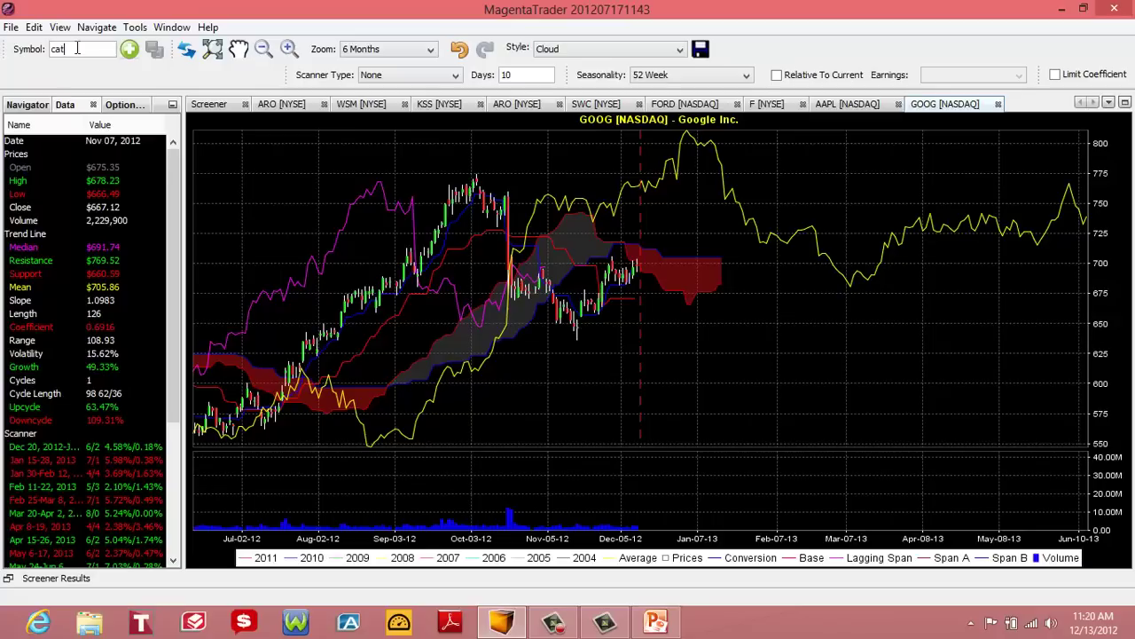
pyautogui.press('Return')
pyautogui.click(537, 291)
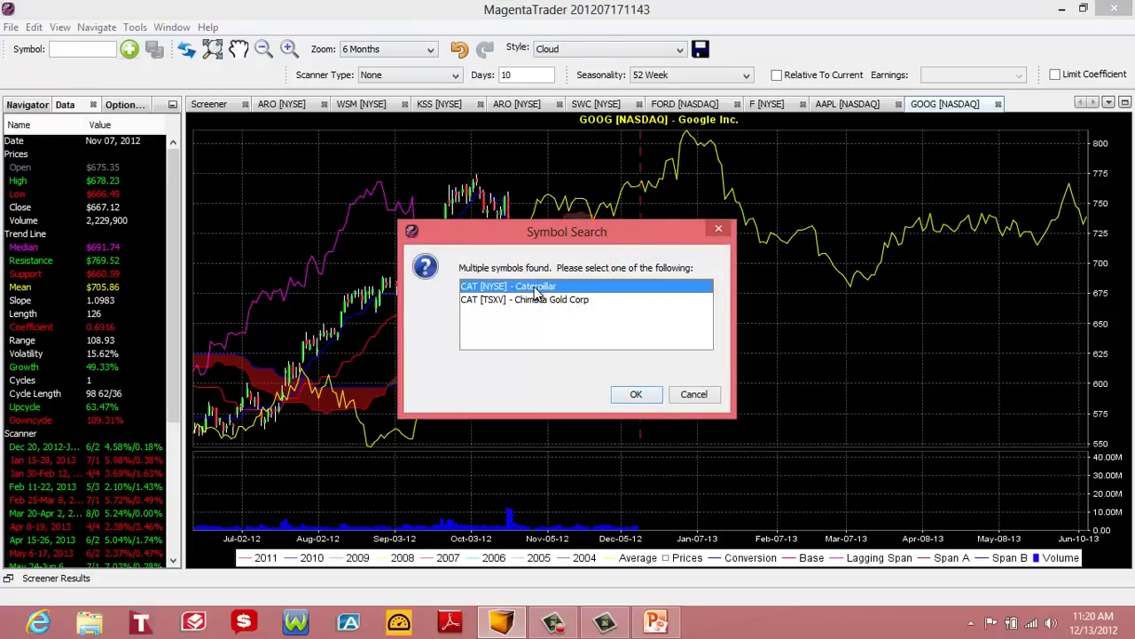
pyautogui.click(644, 396)
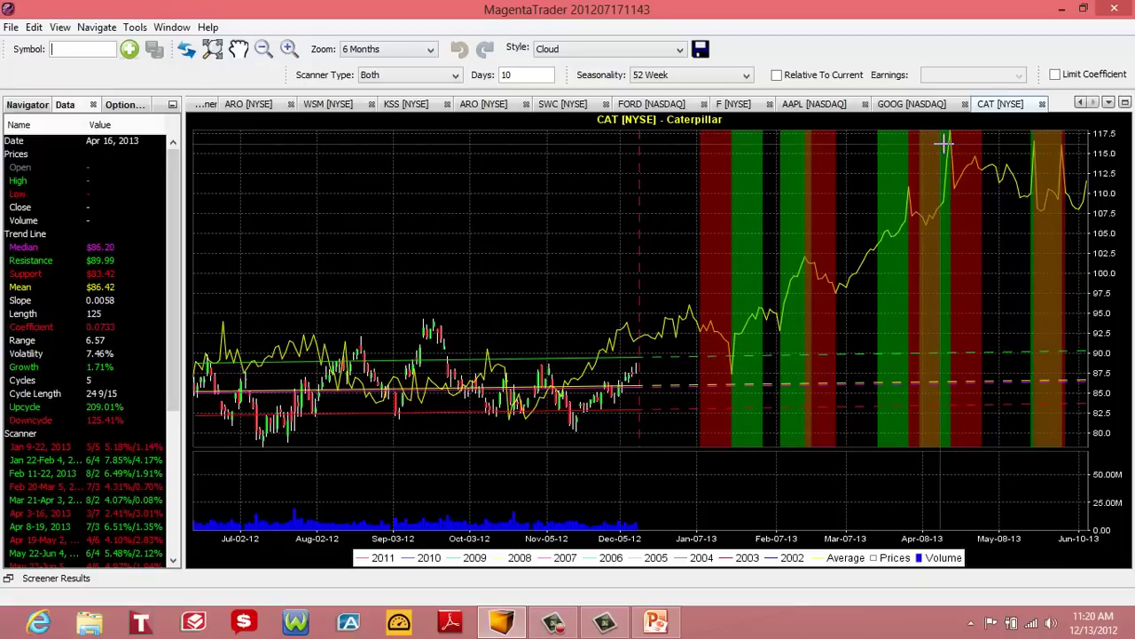
pyautogui.click(679, 49)
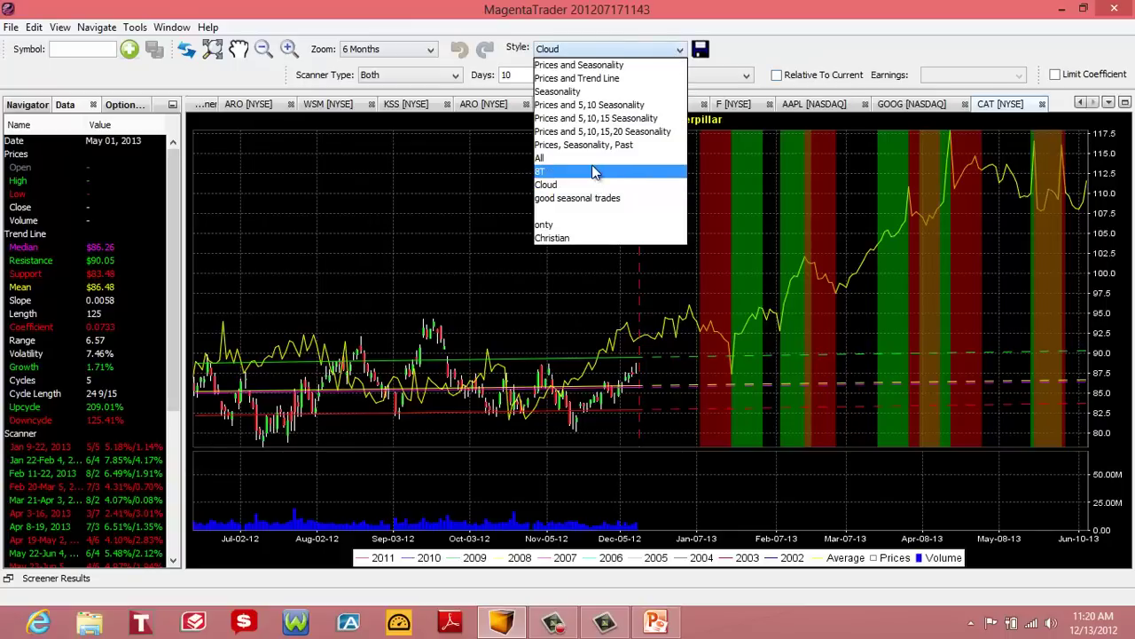
pyautogui.click(586, 185)
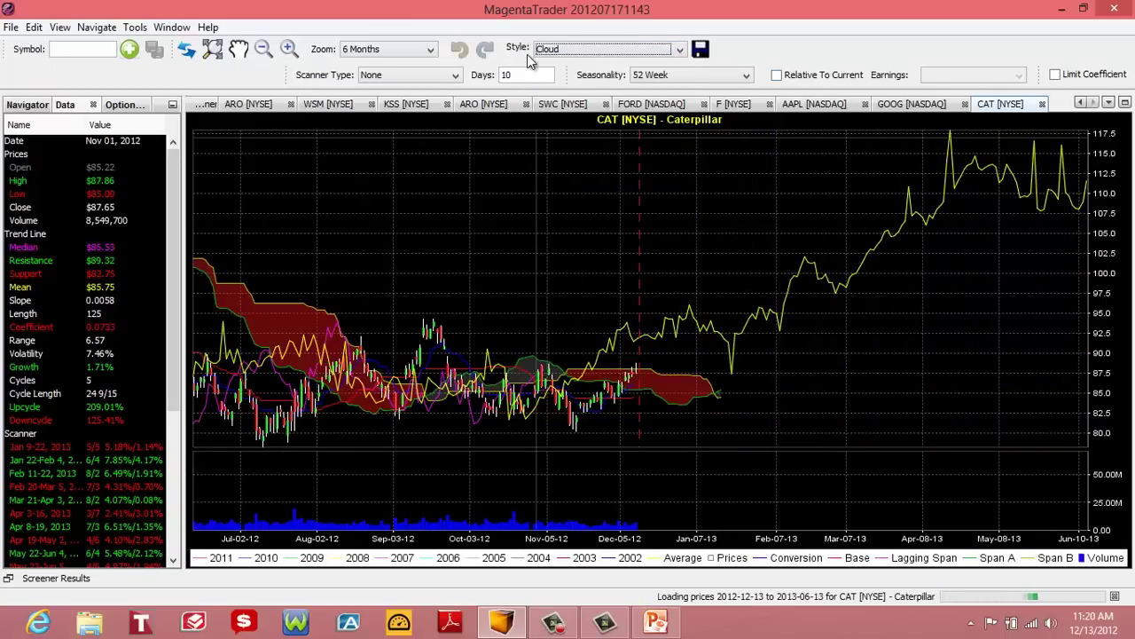
# Step: Mark Caterpillar's cloud crossover in mid-January and its December price at the cloud's upper edge, and draw a rising arrow along the average line toward February
pyautogui.moveTo(385, 148); pyautogui.dragTo(865, 492)
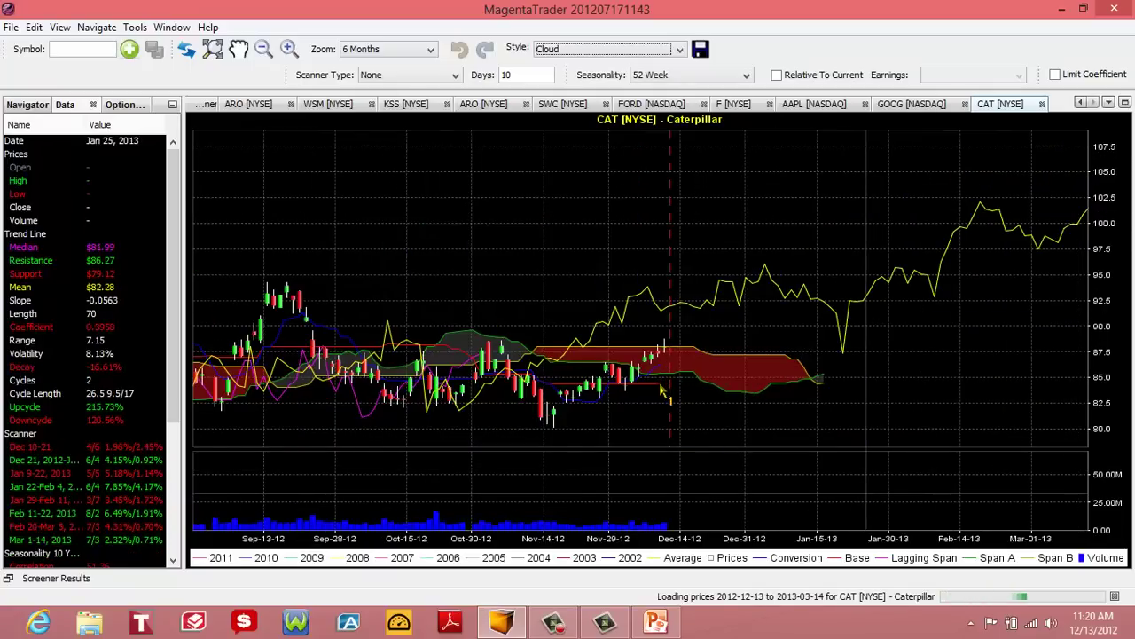
pyautogui.moveTo(832, 359); pyautogui.dragTo(838, 371)
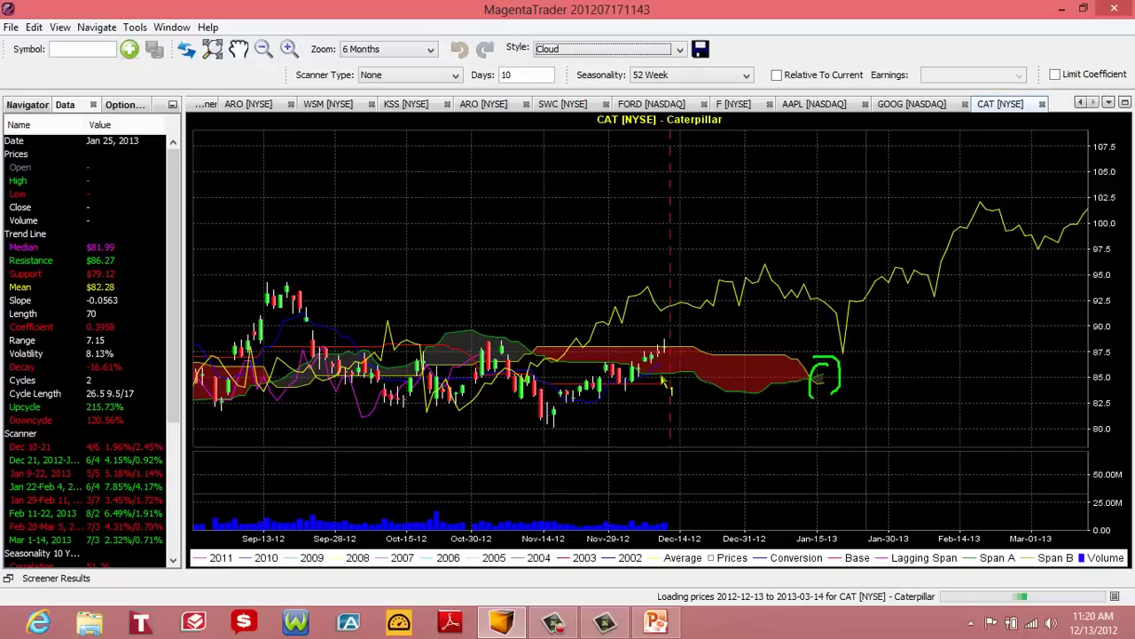
pyautogui.moveTo(663, 379)
pyautogui.mouseDown()
pyautogui.moveTo(670, 337)
pyautogui.moveTo(676, 348)
pyautogui.mouseUp()
pyautogui.moveTo(850, 389)
pyautogui.mouseDown()
pyautogui.moveTo(841, 351)
pyautogui.moveTo(854, 348)
pyautogui.mouseUp()
pyautogui.moveTo(772, 262)
pyautogui.mouseDown()
pyautogui.moveTo(816, 267)
pyautogui.moveTo(943, 203)
pyautogui.mouseUp()
pyautogui.moveTo(922, 204)
pyautogui.mouseDown()
pyautogui.moveTo(938, 189)
pyautogui.moveTo(931, 228)
pyautogui.mouseUp()
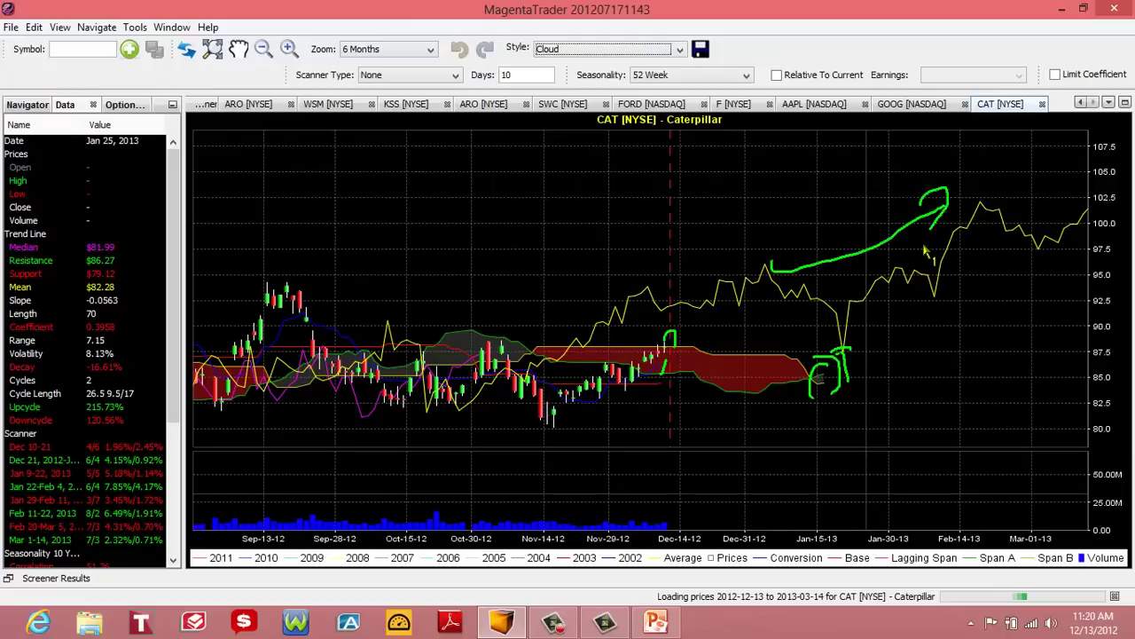
# Step: Mark Caterpillar's early-November price peak and its December prices around the red cloud's upper edge, and clear the drawings
pyautogui.moveTo(495, 394)
pyautogui.mouseDown()
pyautogui.moveTo(502, 350)
pyautogui.moveTo(486, 348)
pyautogui.moveTo(510, 346)
pyautogui.moveTo(508, 378)
pyautogui.mouseUp()
pyautogui.moveTo(637, 373)
pyautogui.mouseDown()
pyautogui.moveTo(659, 370)
pyautogui.moveTo(683, 328)
pyautogui.moveTo(694, 335)
pyautogui.moveTo(683, 346)
pyautogui.moveTo(701, 355)
pyautogui.mouseUp()
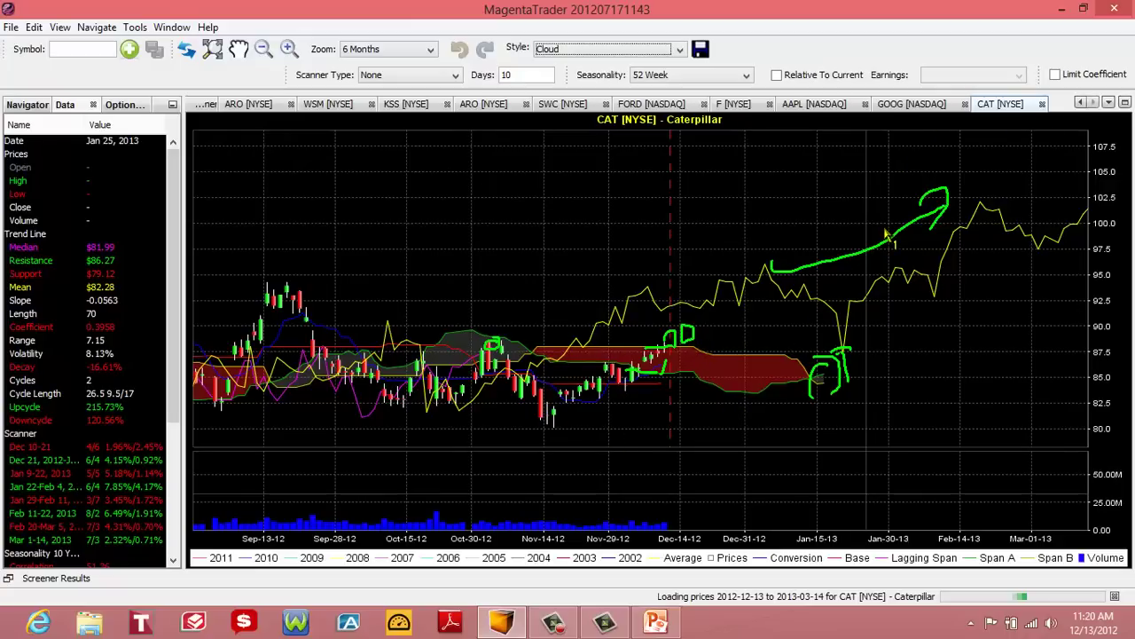
pyautogui.press('Escape')
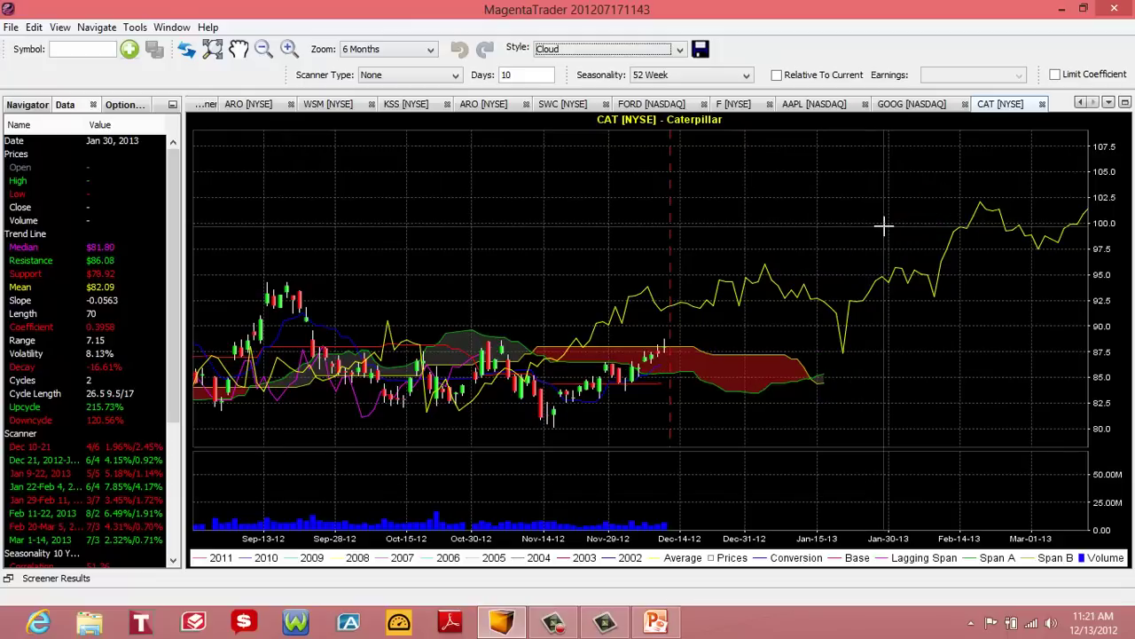
# Step: Set the Positive scanner on the first ARO [NYSE] chart to 90 days, and briefly sketch a rising arrow across the green seasonal window
pyautogui.click(257, 107)
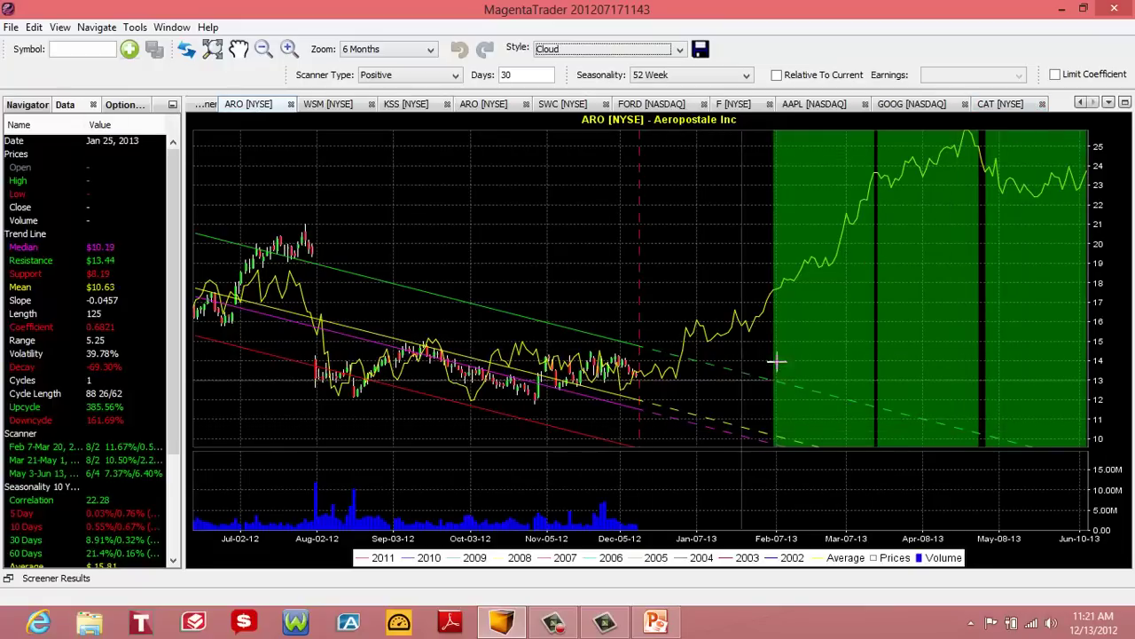
pyautogui.click(417, 75)
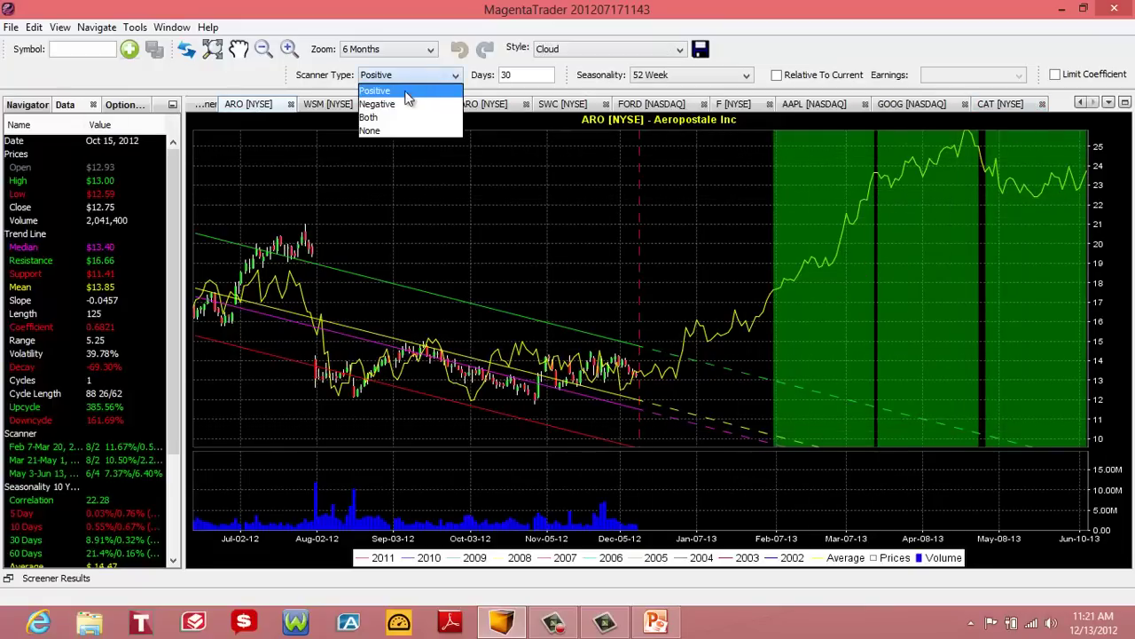
pyautogui.doubleClick(528, 76)
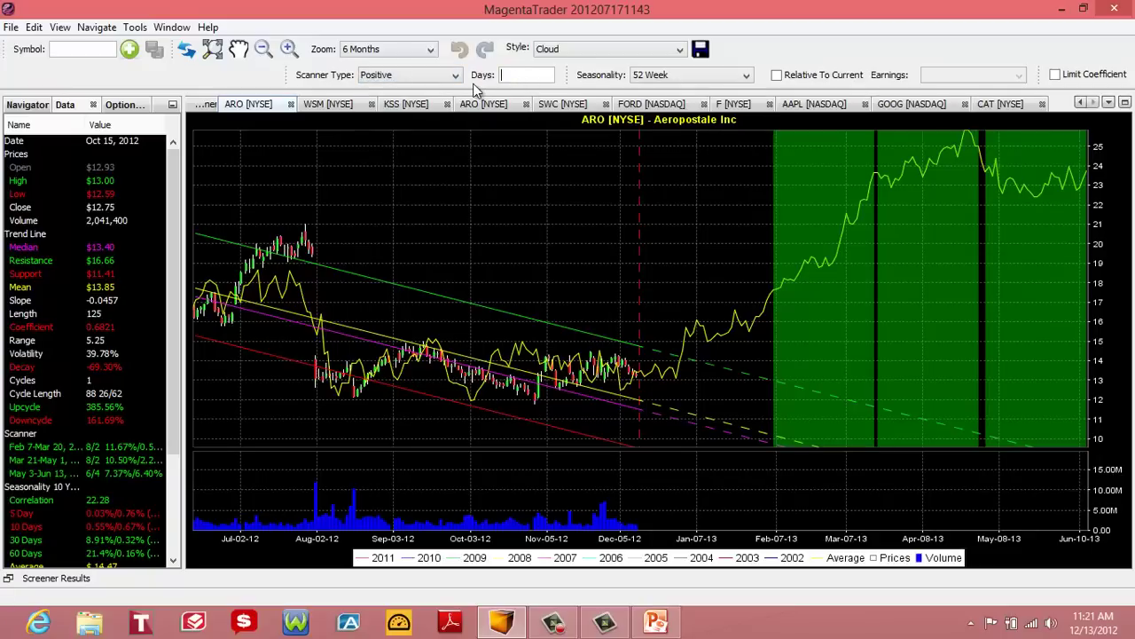
pyautogui.press('Return')
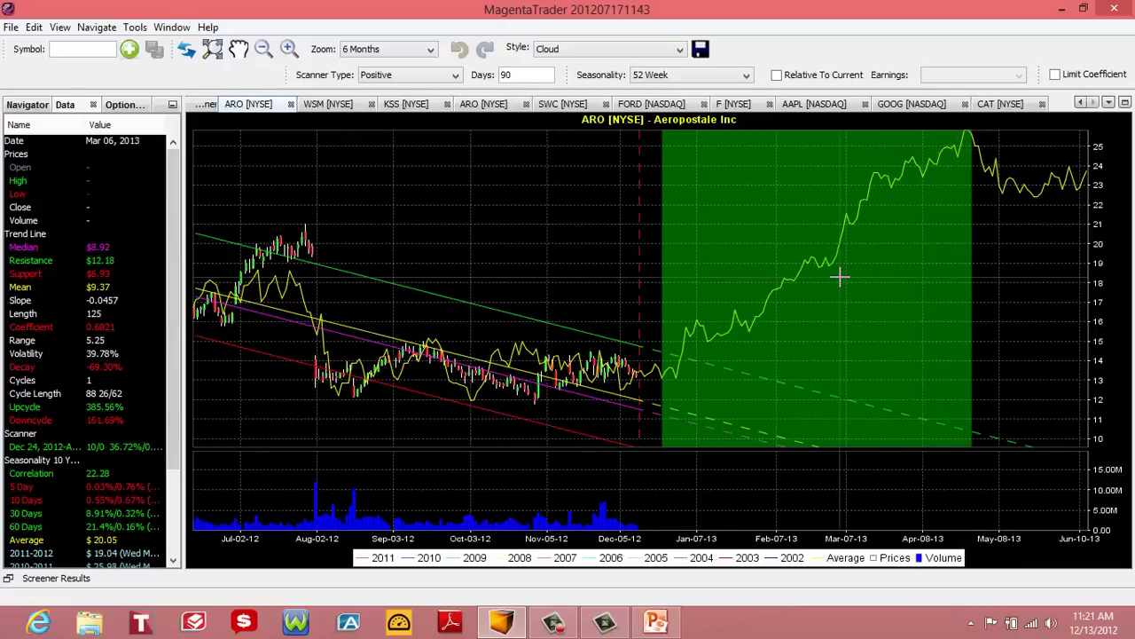
pyautogui.moveTo(777, 341)
pyautogui.mouseDown()
pyautogui.moveTo(927, 190)
pyautogui.moveTo(926, 206)
pyautogui.mouseUp()
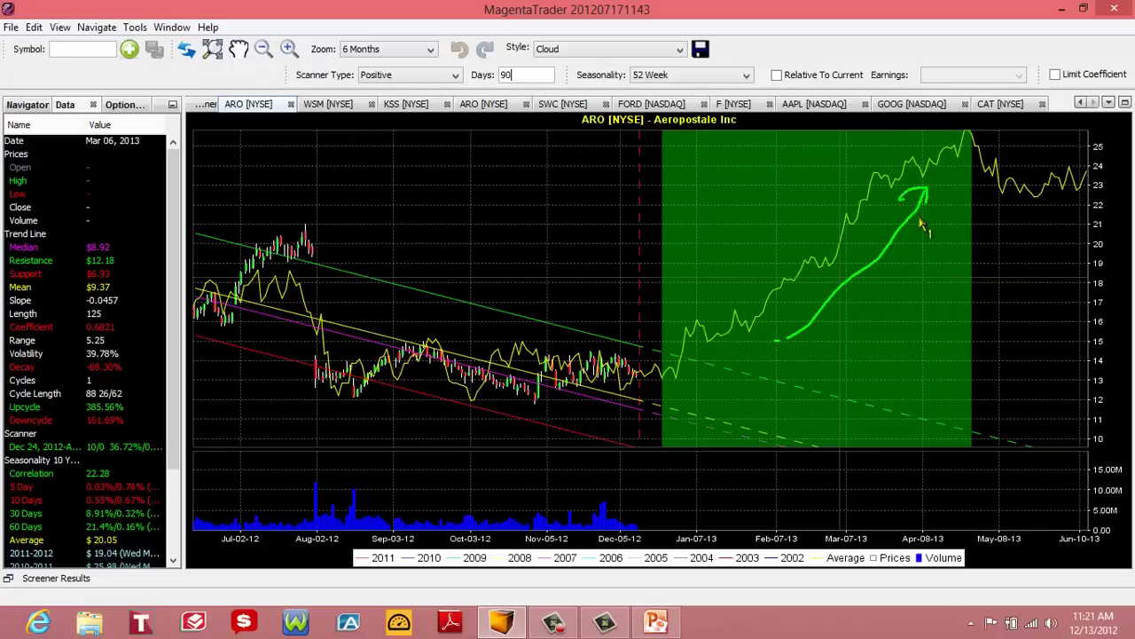
pyautogui.press('Escape')
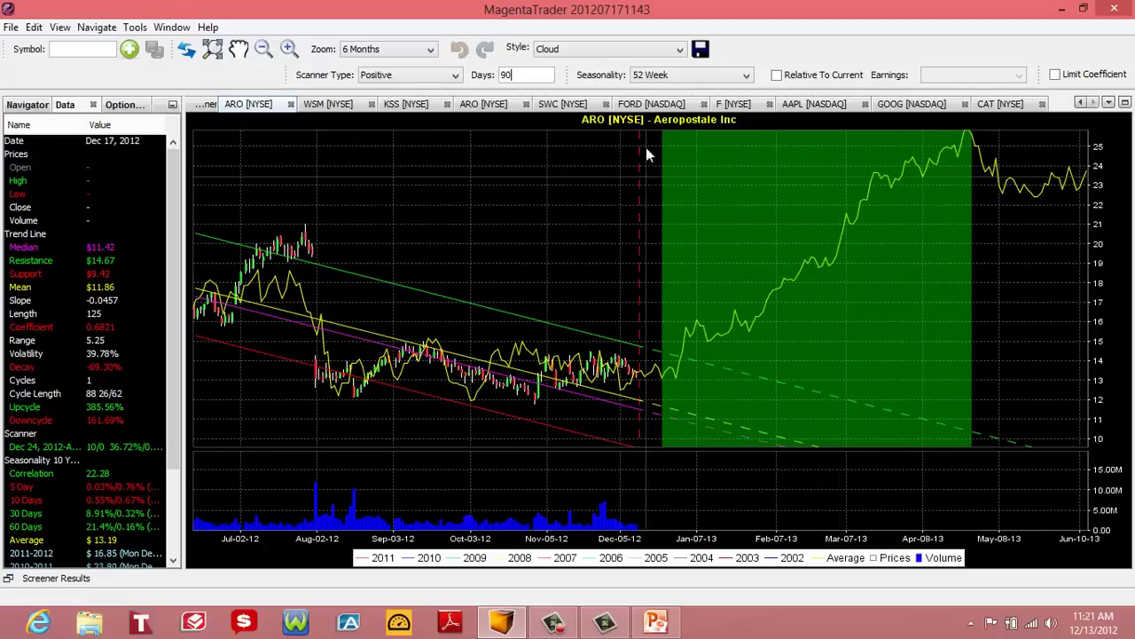
# Step: Apply the Cloud style to the ARO chart, and circle the December prices in the thin cloud and the cloud turning grey in January
pyautogui.click(587, 49)
pyautogui.click(564, 184)
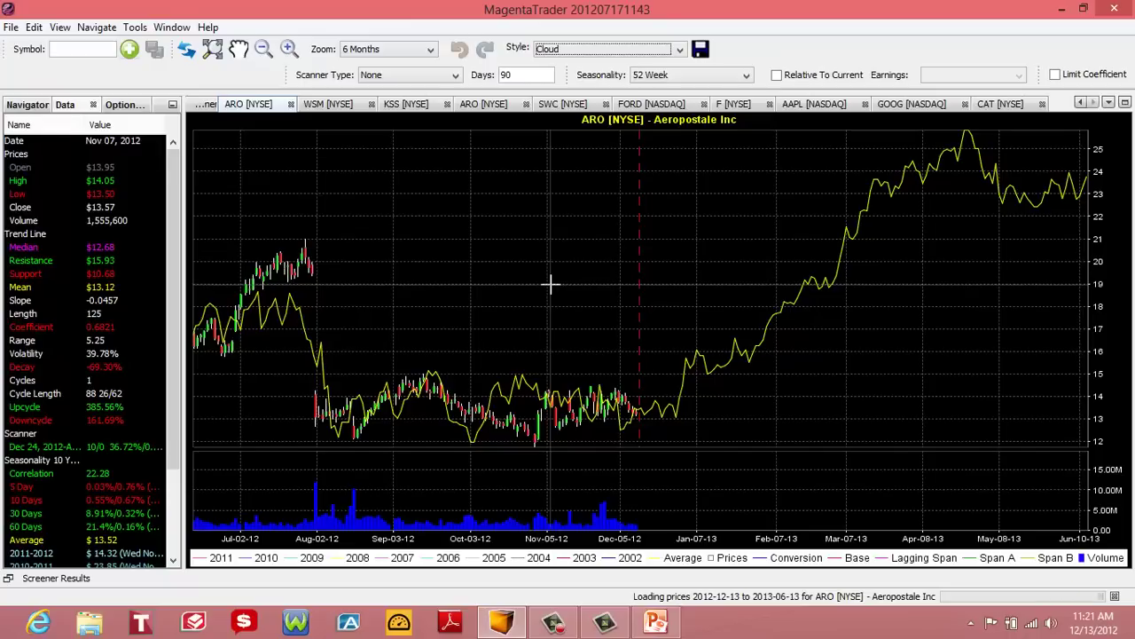
pyautogui.moveTo(399, 211)
pyautogui.mouseDown()
pyautogui.moveTo(597, 431)
pyautogui.moveTo(839, 507)
pyautogui.mouseUp()
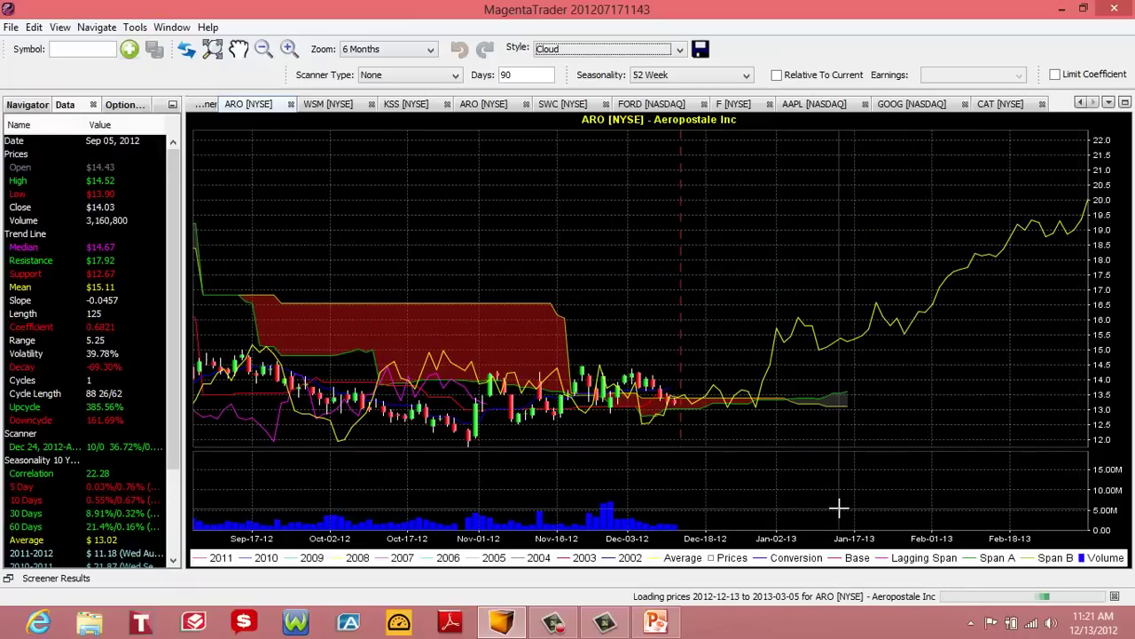
pyautogui.moveTo(676, 404)
pyautogui.mouseDown()
pyautogui.moveTo(652, 401)
pyautogui.moveTo(665, 380)
pyautogui.mouseUp()
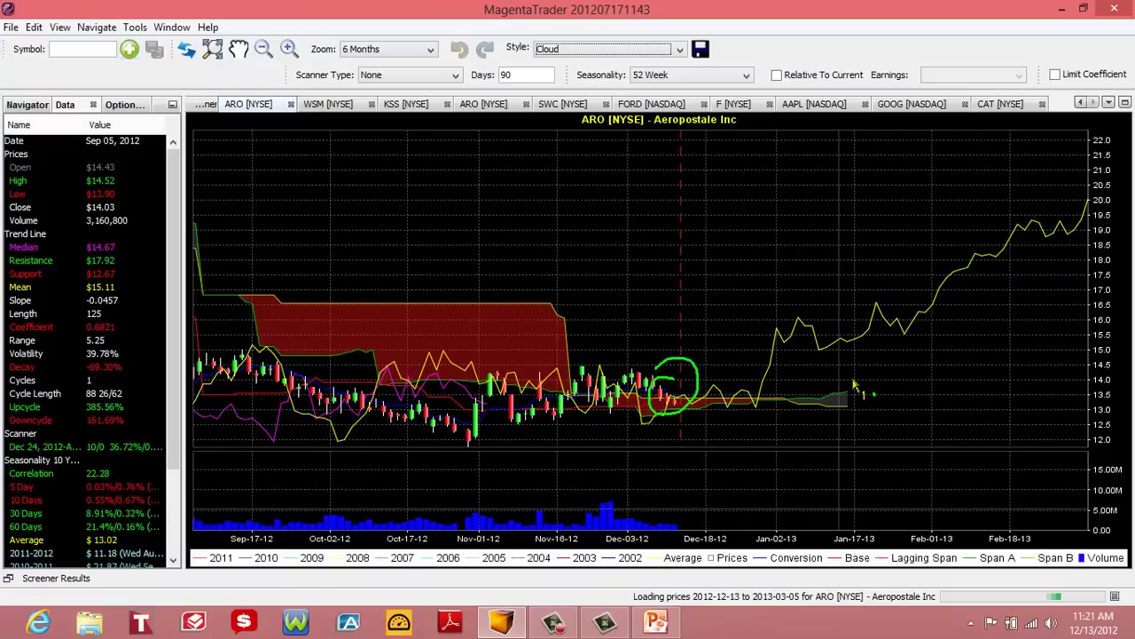
pyautogui.moveTo(855, 384)
pyautogui.mouseDown()
pyautogui.moveTo(882, 423)
pyautogui.moveTo(837, 374)
pyautogui.mouseUp()
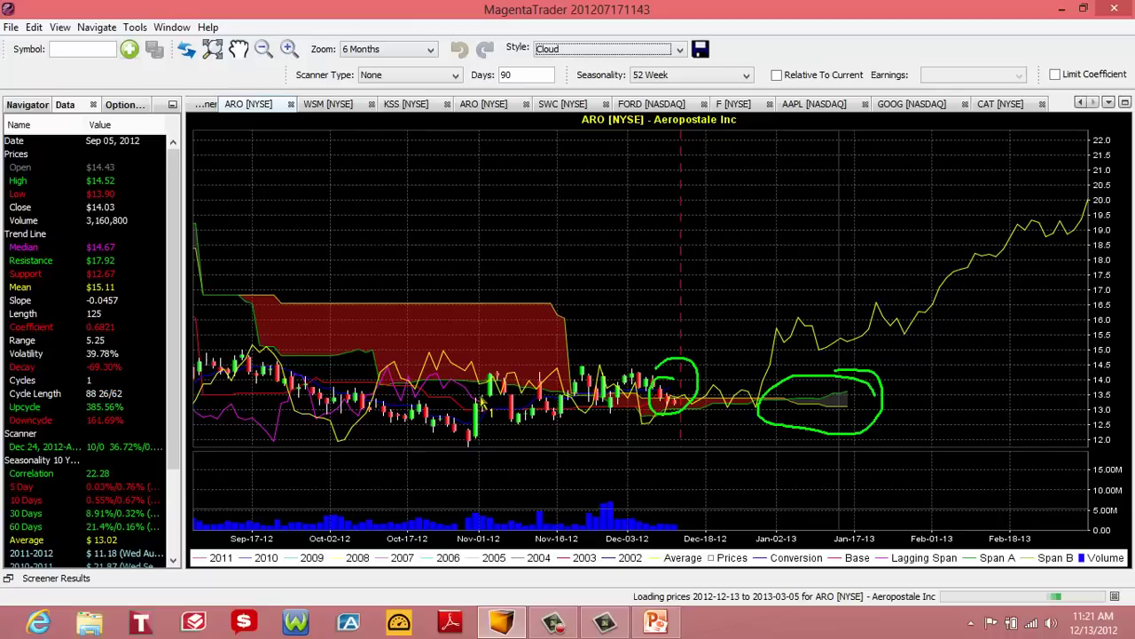
# Step: Draw an upward line at Aeropostale's early-November prices, mark the latest December price, and clear the drawings
pyautogui.moveTo(486, 407); pyautogui.dragTo(487, 347)
pyautogui.moveTo(692, 393)
pyautogui.mouseDown()
pyautogui.moveTo(689, 382)
pyautogui.moveTo(690, 405)
pyautogui.mouseUp()
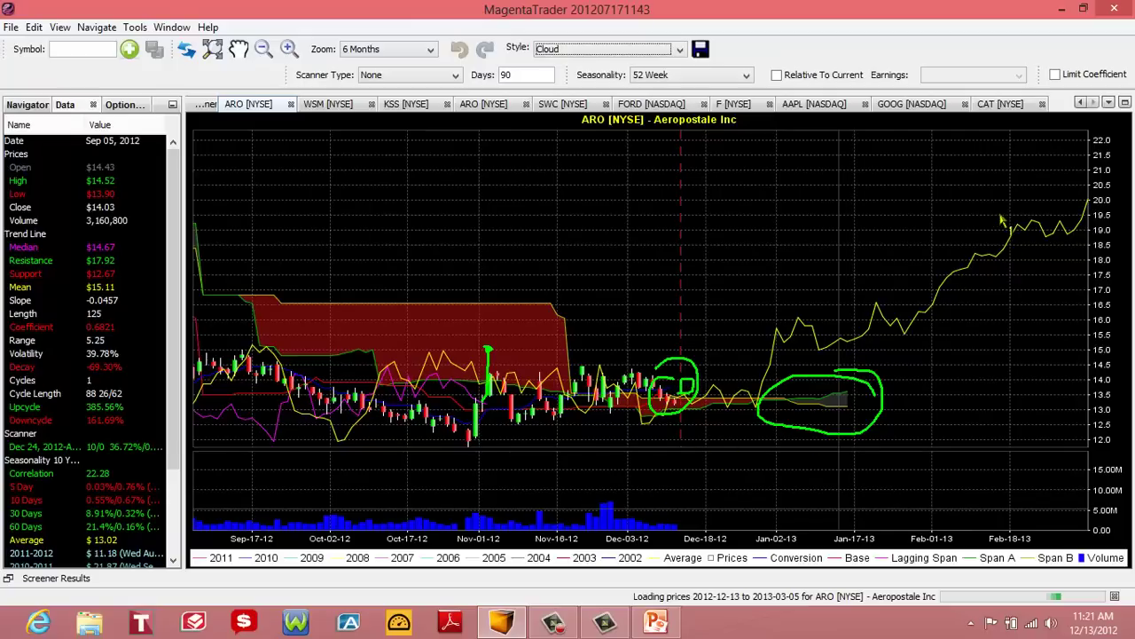
pyautogui.moveTo(573, 135); pyautogui.dragTo(603, 124)
pyautogui.press('Escape')
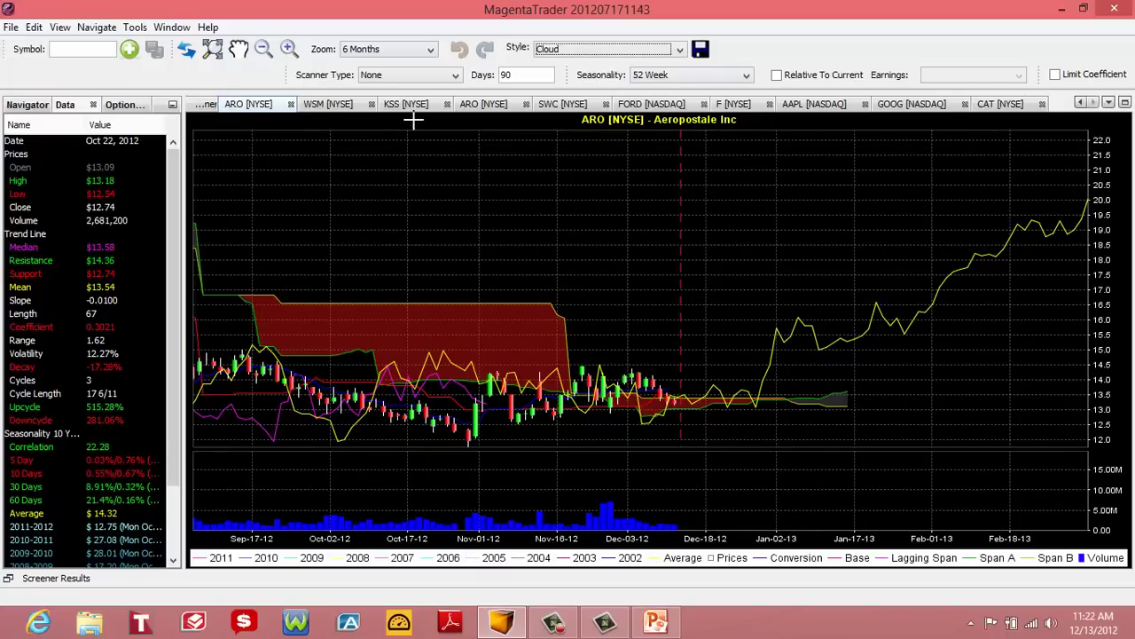
# Step: Set the WSM [NYSE] chart to the 6 Months zoom and highlight its unfavourable seasonal windows with the Negative scanner
pyautogui.click(337, 106)
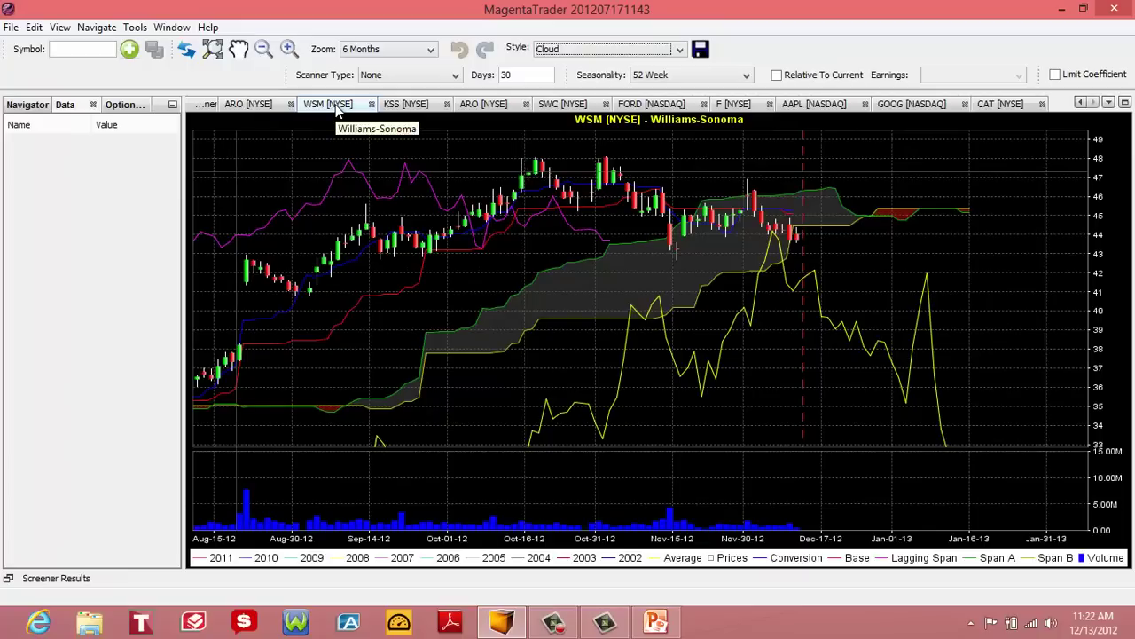
pyautogui.click(421, 50)
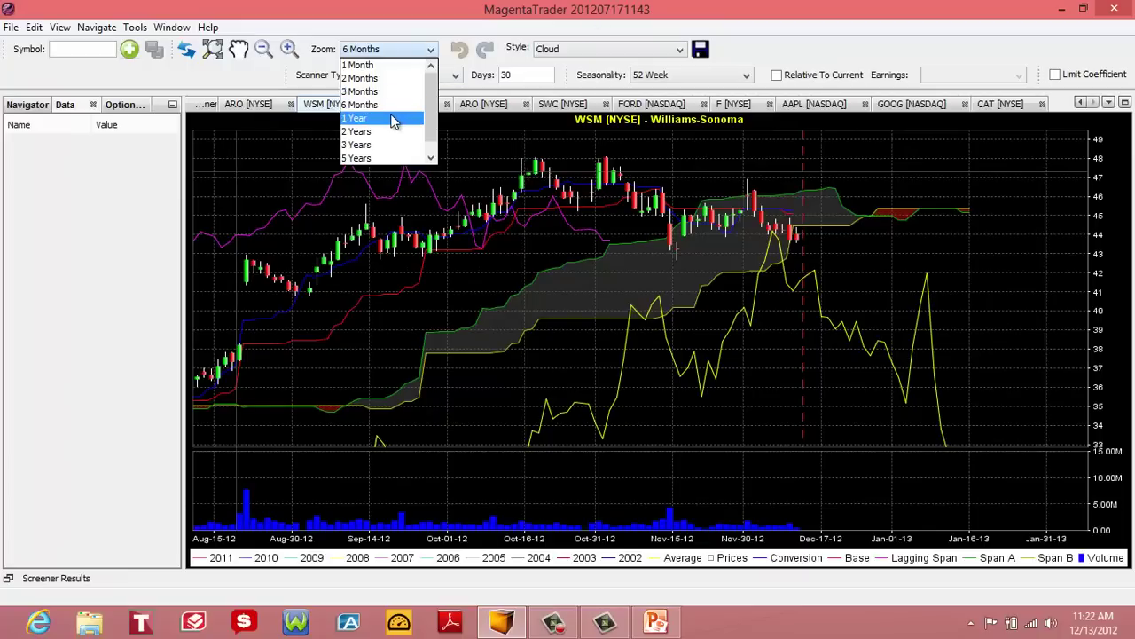
pyautogui.click(394, 118)
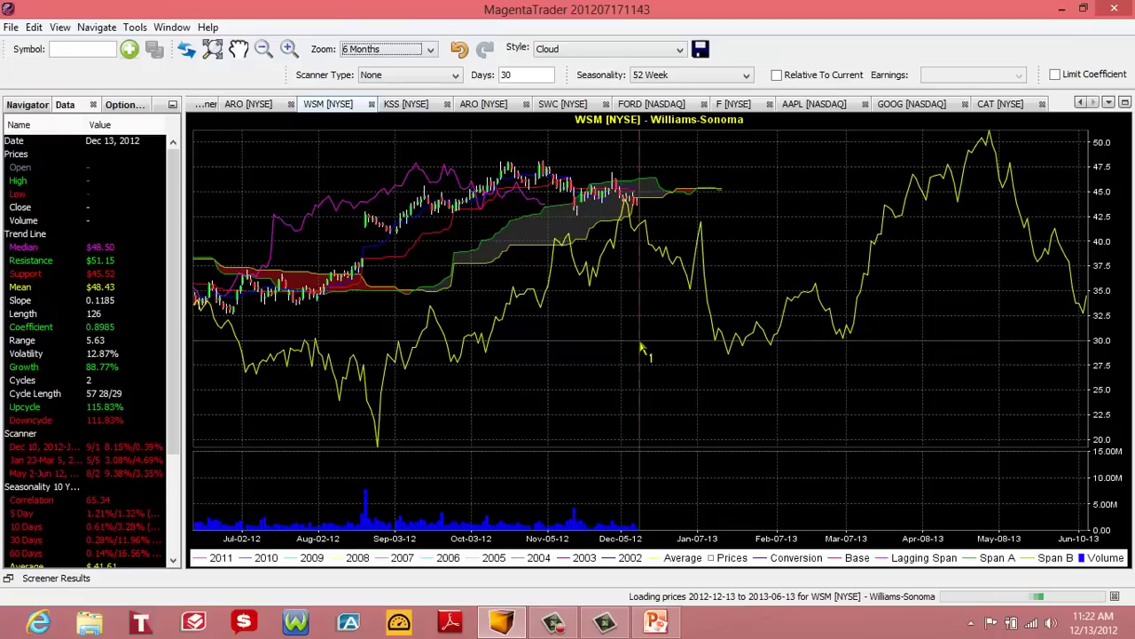
pyautogui.moveTo(638, 224)
pyautogui.mouseDown()
pyautogui.moveTo(751, 353)
pyautogui.moveTo(714, 357)
pyautogui.moveTo(641, 232)
pyautogui.mouseUp()
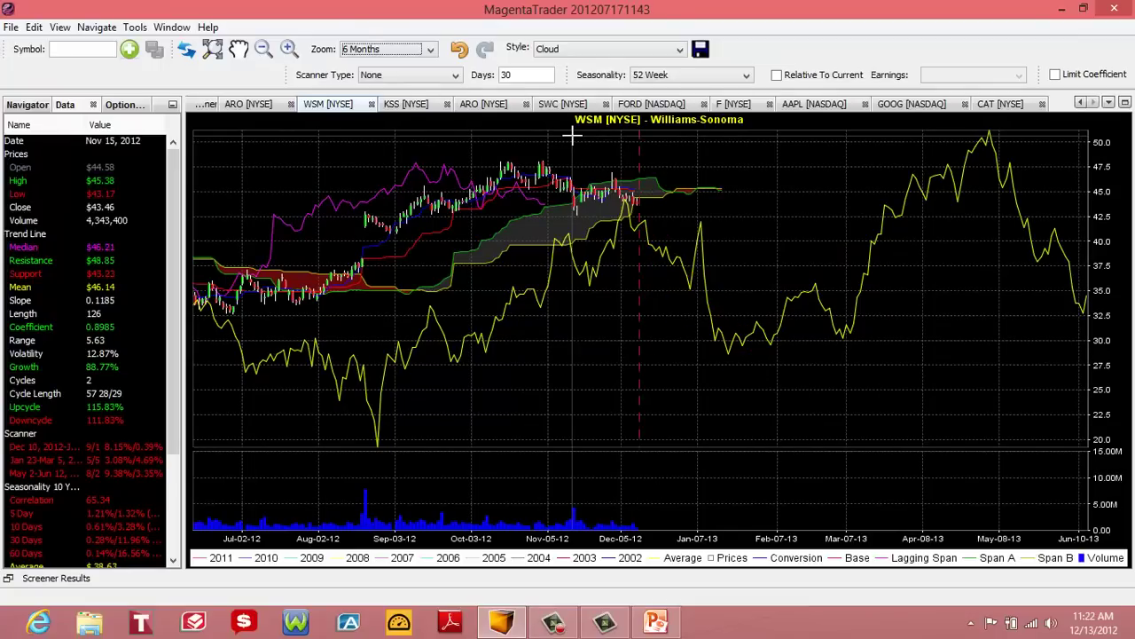
pyautogui.click(435, 76)
pyautogui.click(406, 105)
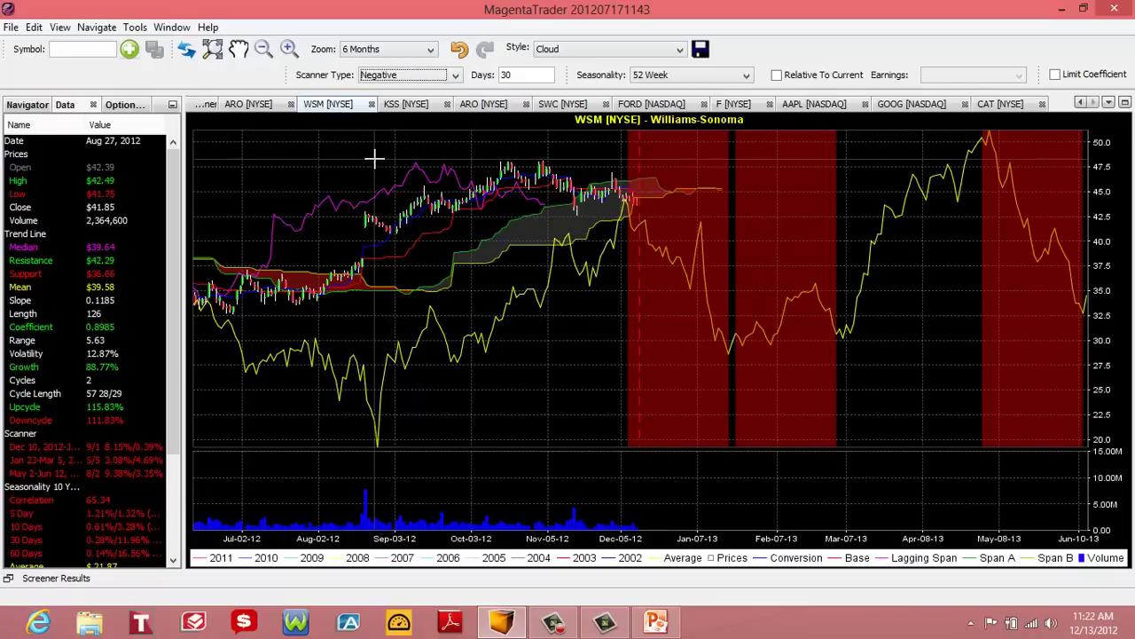
# Step: Set Williams-Sonoma's scanner to None, and circle the thin red cloud in January with a downward arrow beneath it
pyautogui.moveTo(374, 140); pyautogui.dragTo(849, 329)
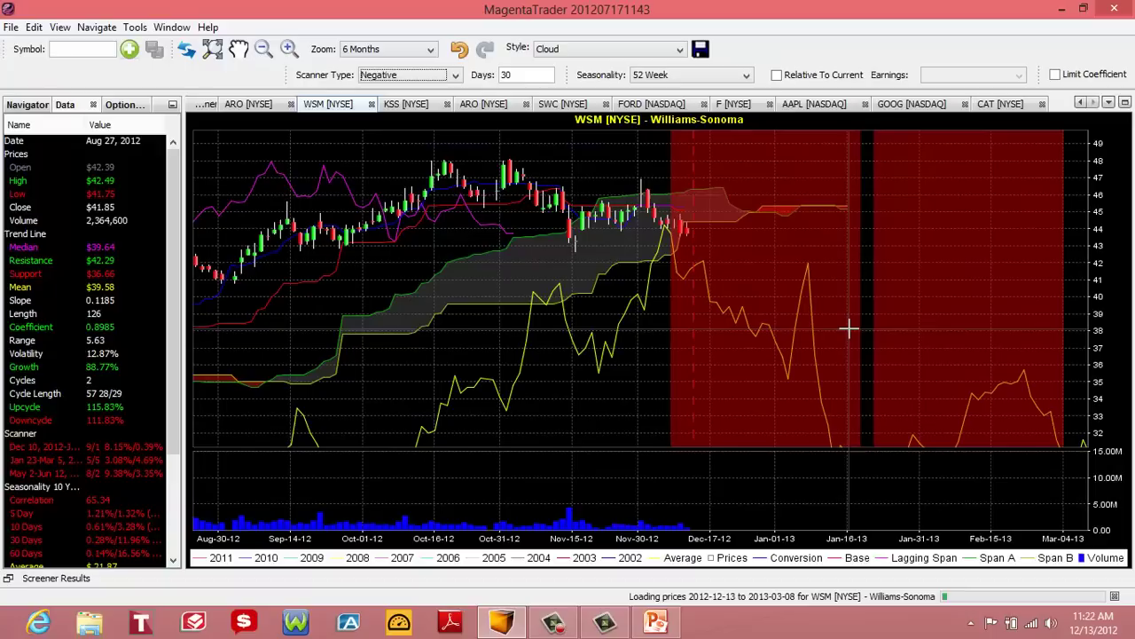
pyautogui.click(453, 76)
pyautogui.click(417, 131)
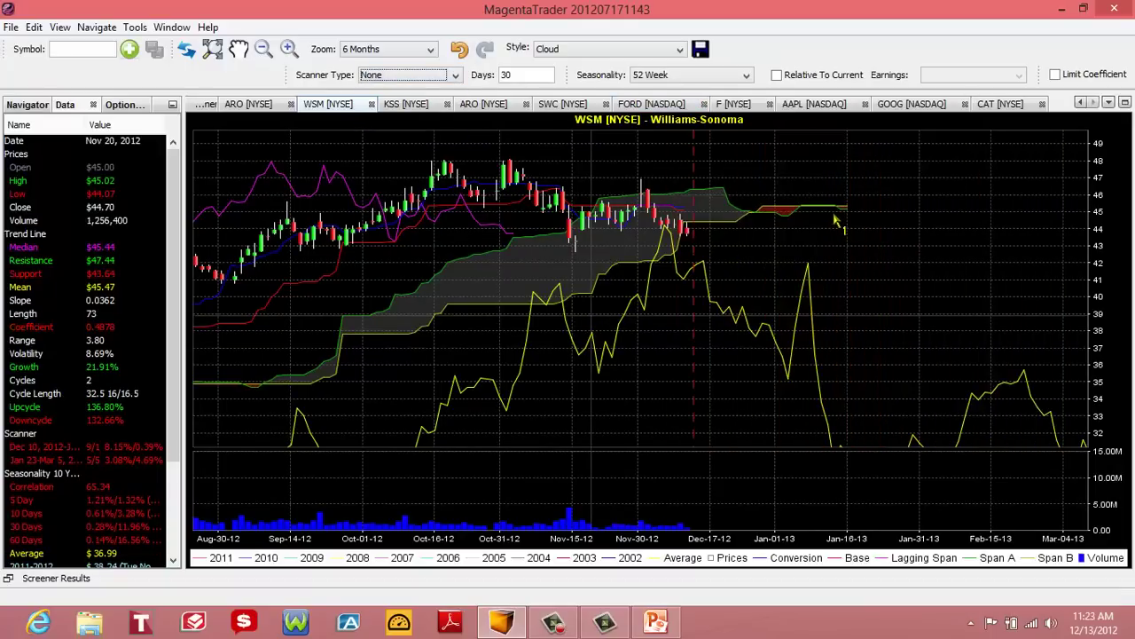
pyautogui.moveTo(838, 220)
pyautogui.mouseDown()
pyautogui.moveTo(847, 197)
pyautogui.moveTo(876, 217)
pyautogui.moveTo(849, 206)
pyautogui.moveTo(836, 264)
pyautogui.moveTo(860, 253)
pyautogui.mouseUp()
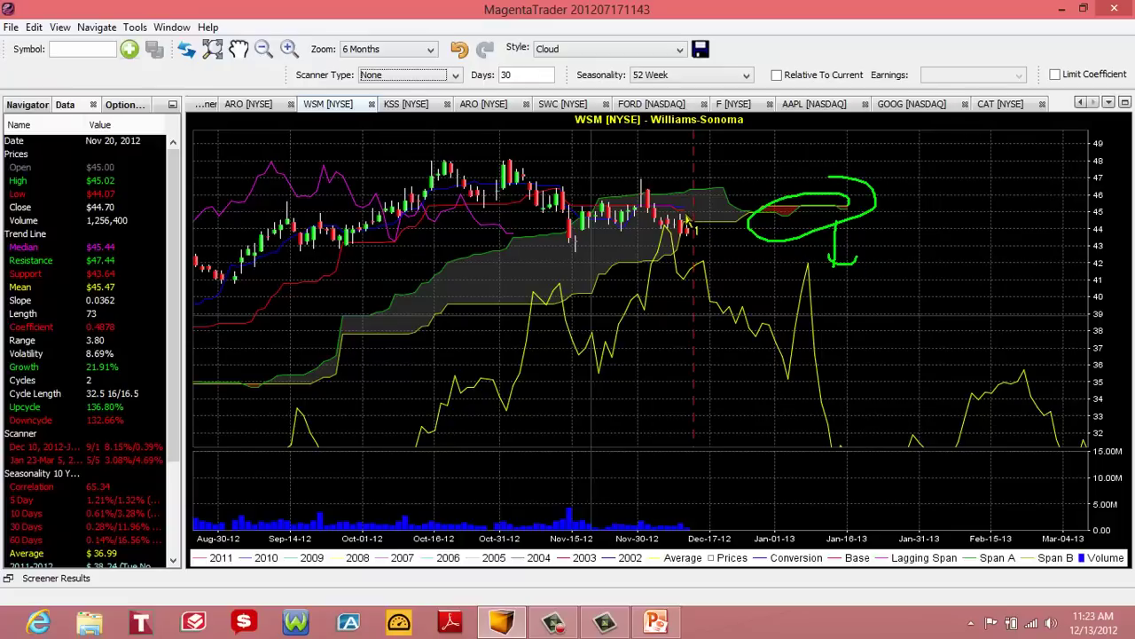
# Step: Circle Williams-Sonoma's mid-December conversion and base lines, and mark the lagging span in early November with a downward arrow and the price above it
pyautogui.moveTo(686, 209); pyautogui.dragTo(687, 206)
pyautogui.moveTo(522, 233)
pyautogui.mouseDown()
pyautogui.moveTo(498, 250)
pyautogui.moveTo(513, 222)
pyautogui.moveTo(482, 282)
pyautogui.mouseUp()
pyautogui.moveTo(474, 265); pyautogui.dragTo(490, 264)
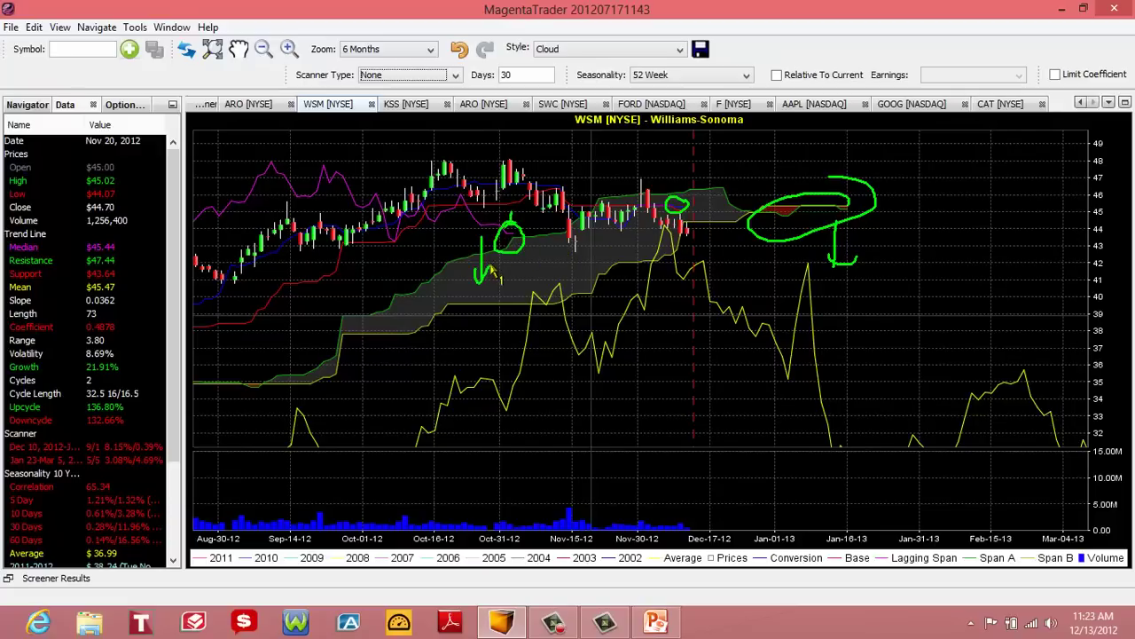
pyautogui.moveTo(518, 181); pyautogui.dragTo(510, 201)
# Step: Circle Williams-Sonoma's latest December prices, draw a falling arrow along the seasonal average into January, and clear the drawings
pyautogui.moveTo(692, 213)
pyautogui.mouseDown()
pyautogui.moveTo(681, 236)
pyautogui.moveTo(695, 215)
pyautogui.mouseUp()
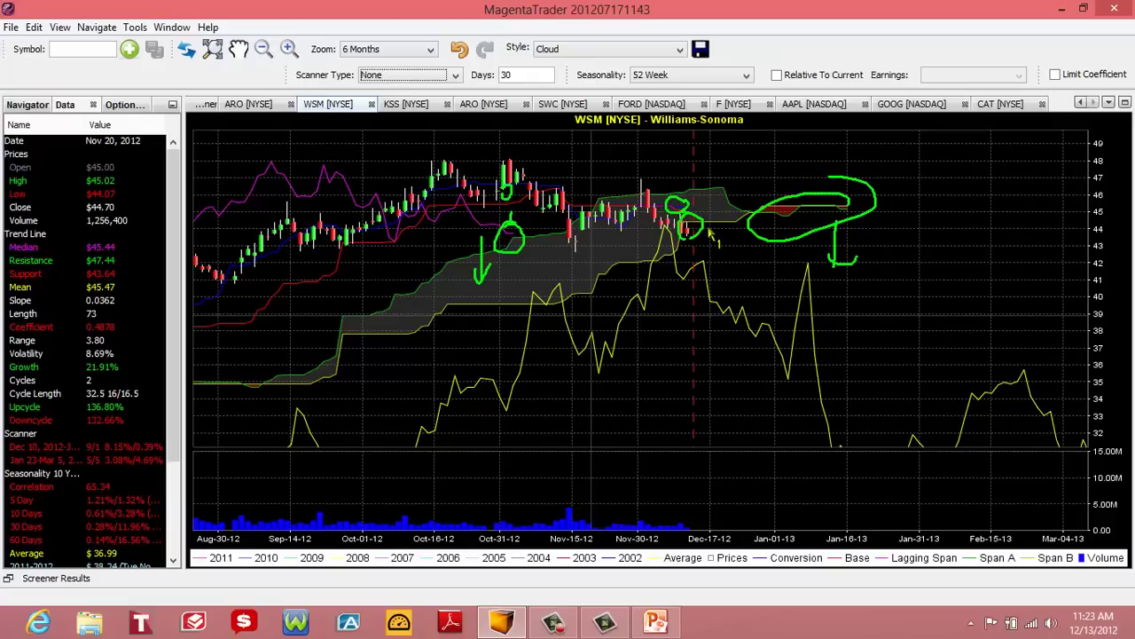
pyautogui.moveTo(705, 260)
pyautogui.mouseDown()
pyautogui.moveTo(799, 377)
pyautogui.moveTo(832, 400)
pyautogui.moveTo(831, 388)
pyautogui.mouseUp()
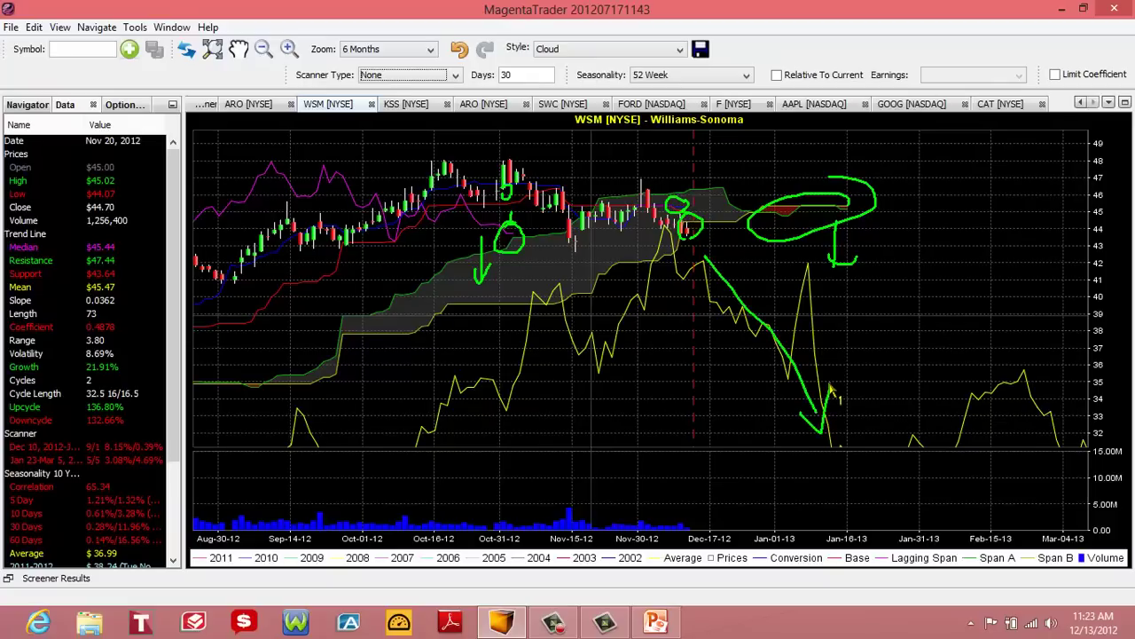
pyautogui.press('Escape')
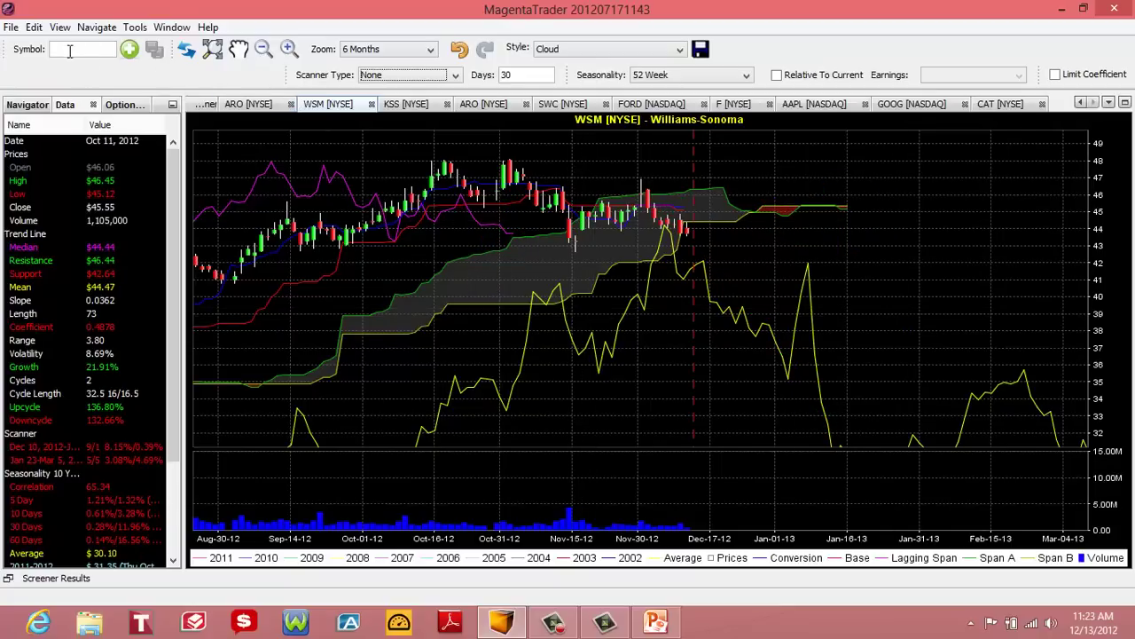
# Step: Set the KSS [NYSE] chart to the 6 Months zoom, and enlarge the section from late August through January
pyautogui.click(394, 104)
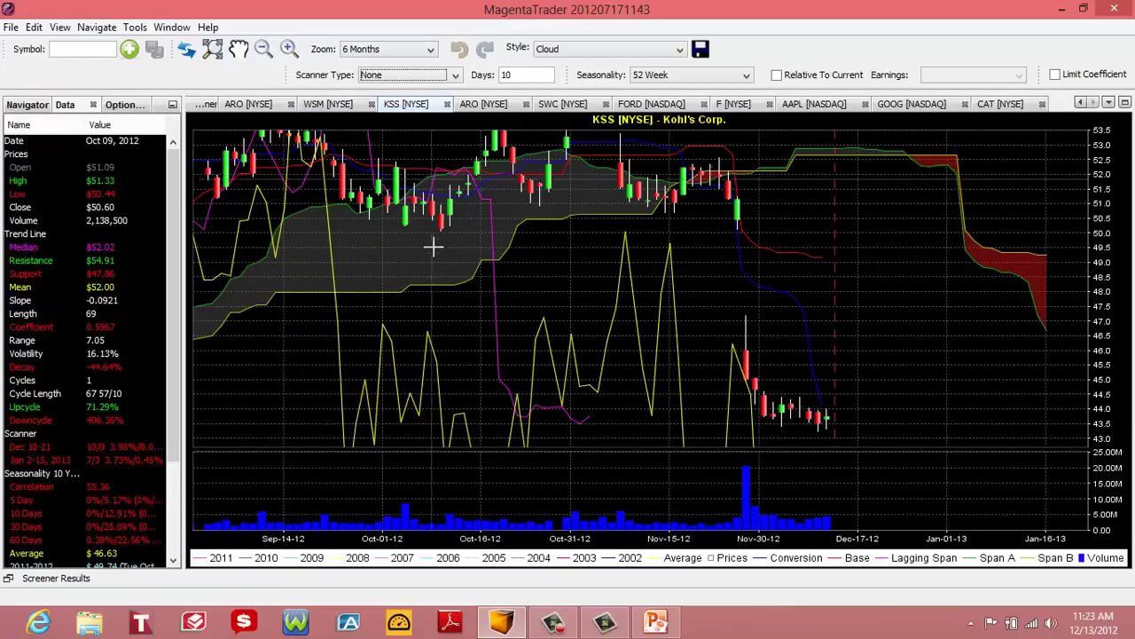
pyautogui.click(433, 50)
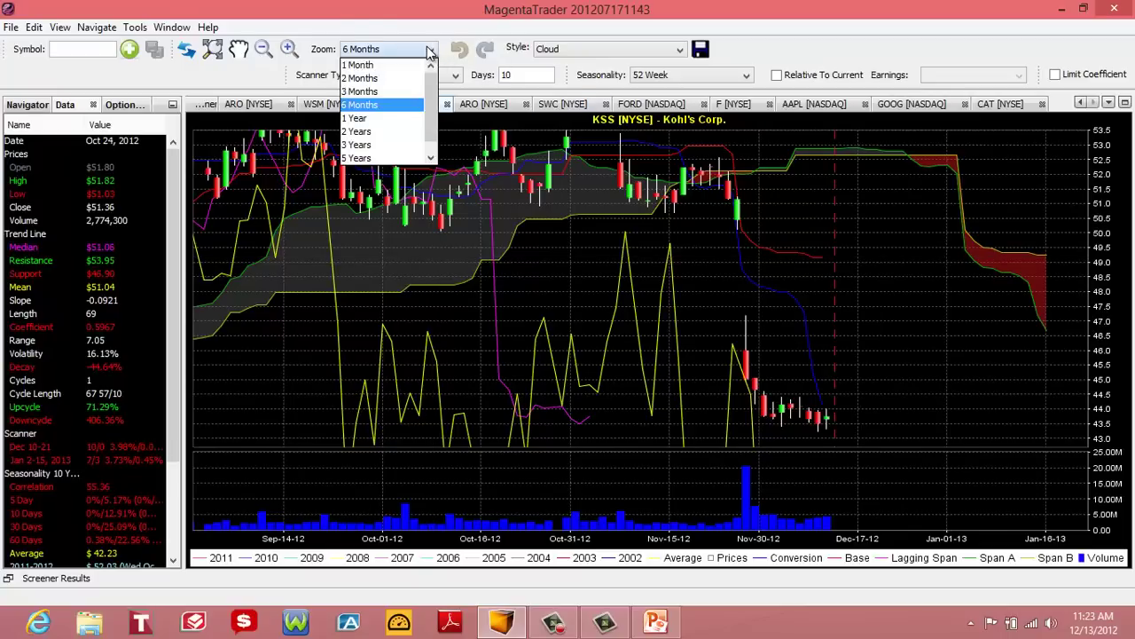
pyautogui.click(383, 104)
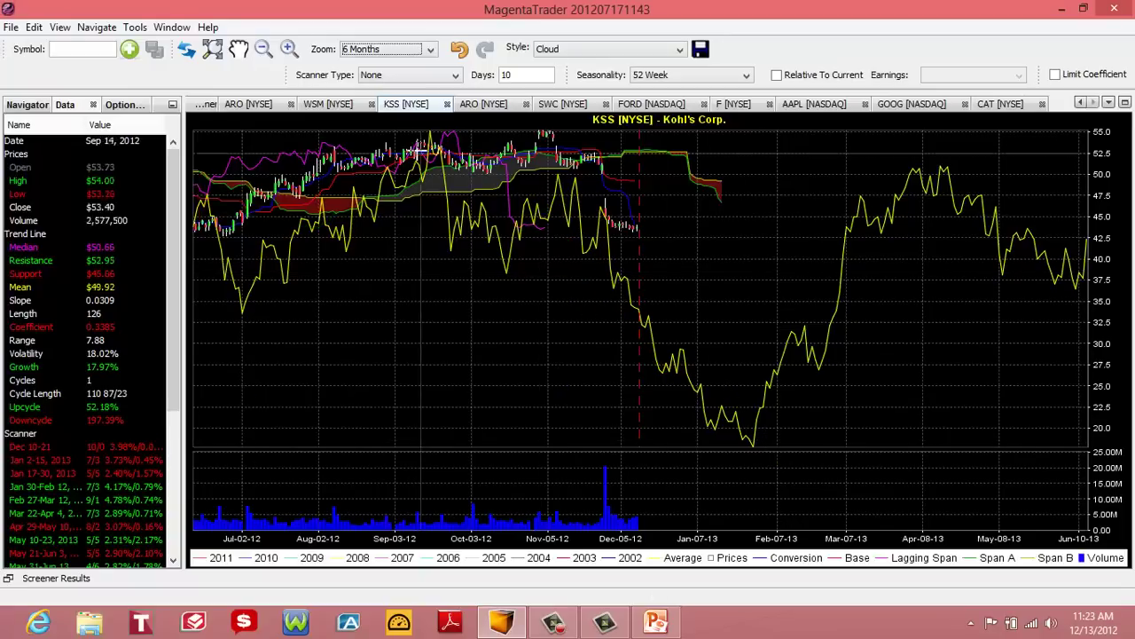
pyautogui.moveTo(368, 134); pyautogui.dragTo(796, 333)
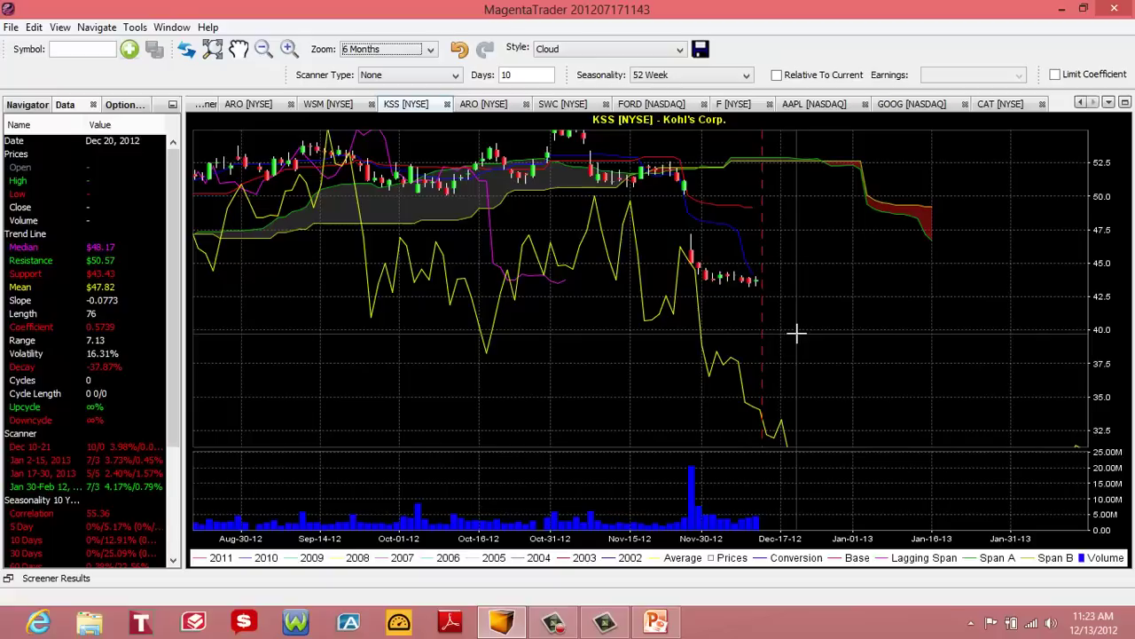
# Step: Enlarge Kohl's late-October to mid-December section, circle the late-November prices dropping below the cloud and the late-October lagging span, and clear the drawings
pyautogui.click(239, 48)
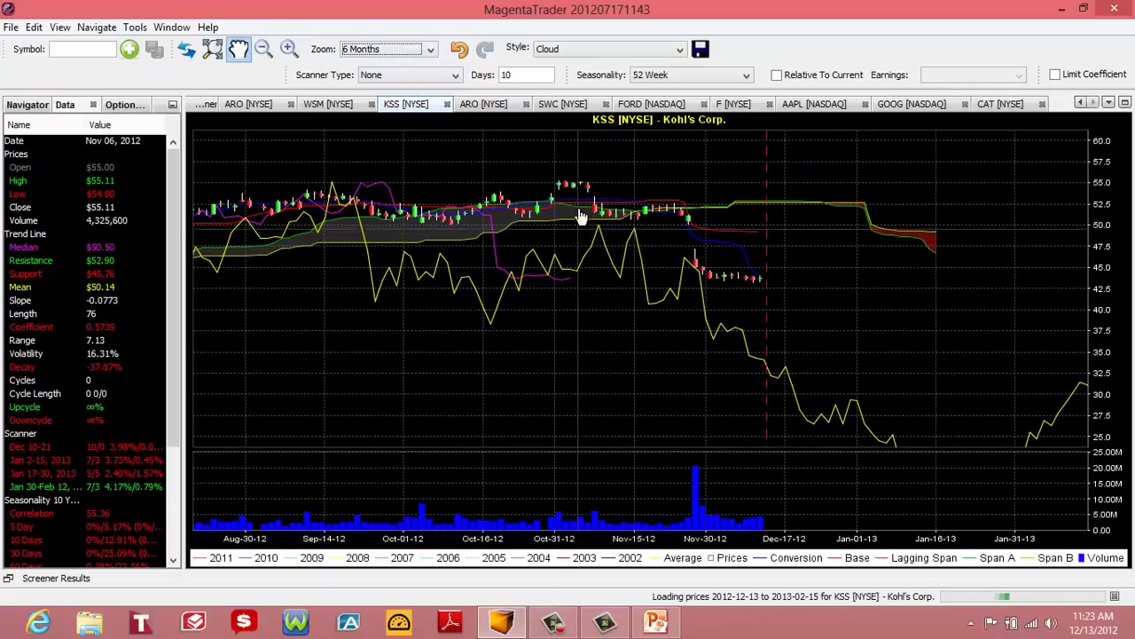
pyautogui.click(238, 49)
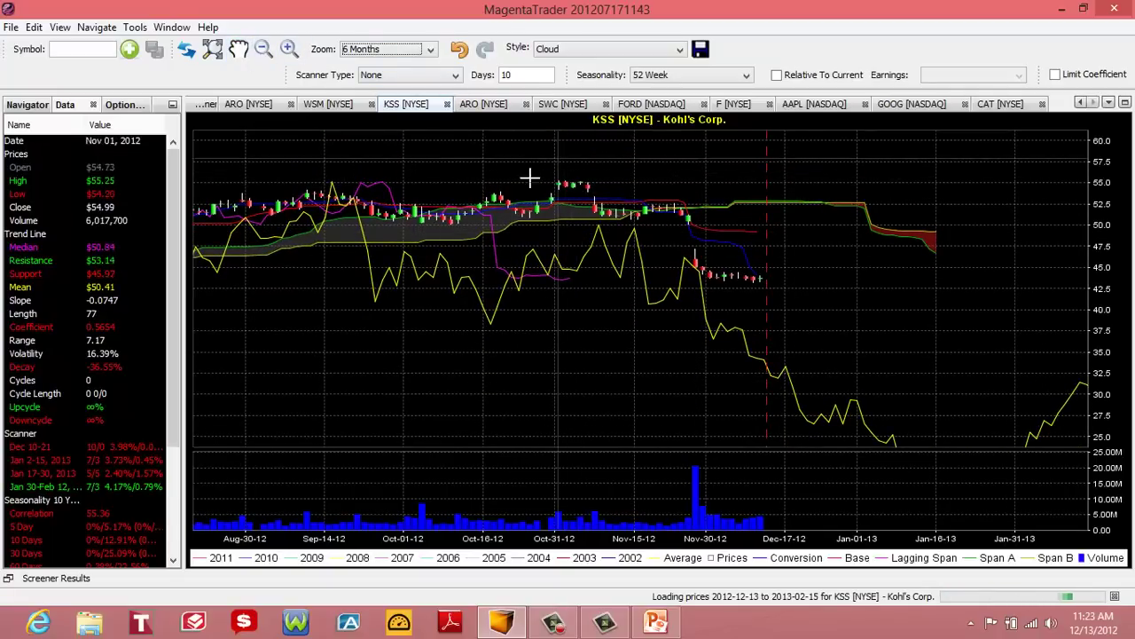
pyautogui.moveTo(484, 258); pyautogui.dragTo(789, 344)
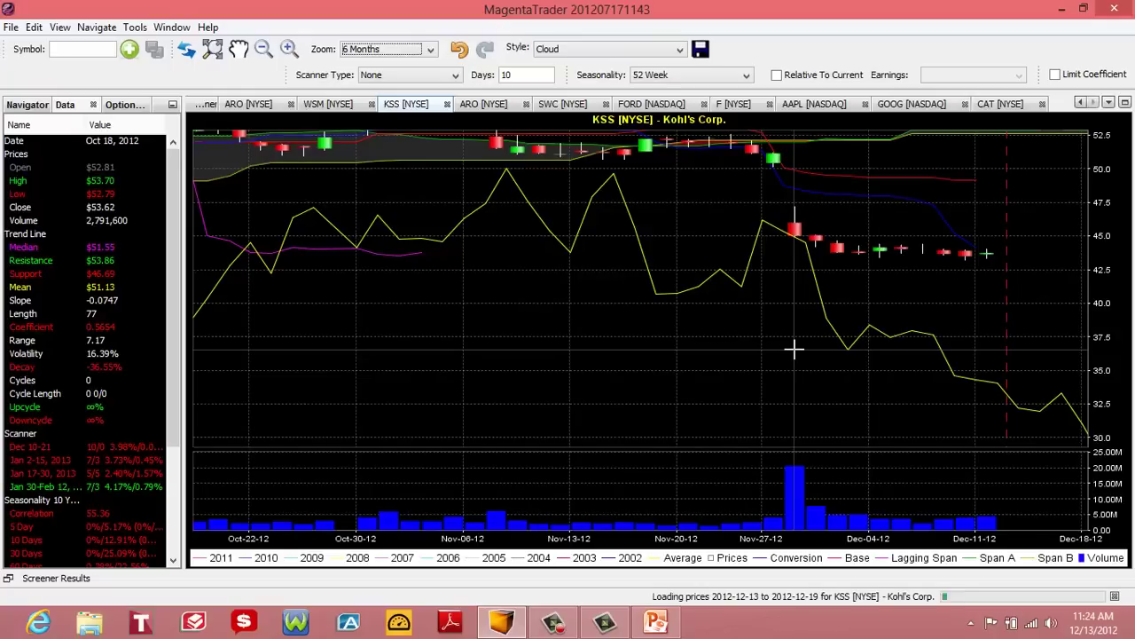
pyautogui.moveTo(770, 174)
pyautogui.mouseDown()
pyautogui.moveTo(775, 149)
pyautogui.moveTo(754, 178)
pyautogui.moveTo(749, 135)
pyautogui.mouseUp()
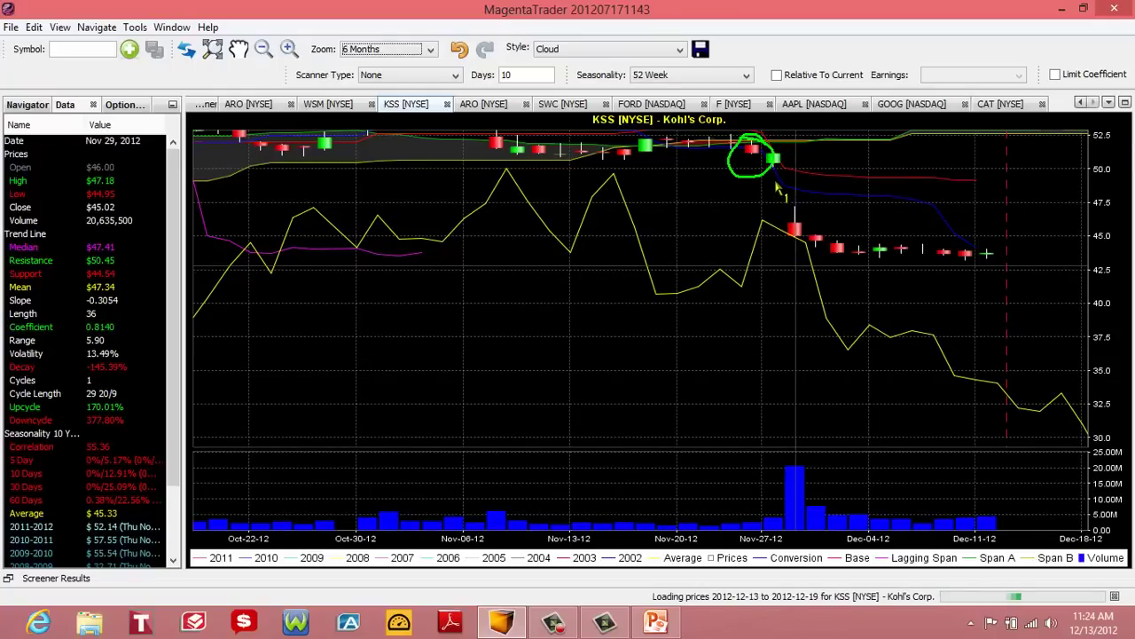
pyautogui.moveTo(366, 221); pyautogui.dragTo(304, 226)
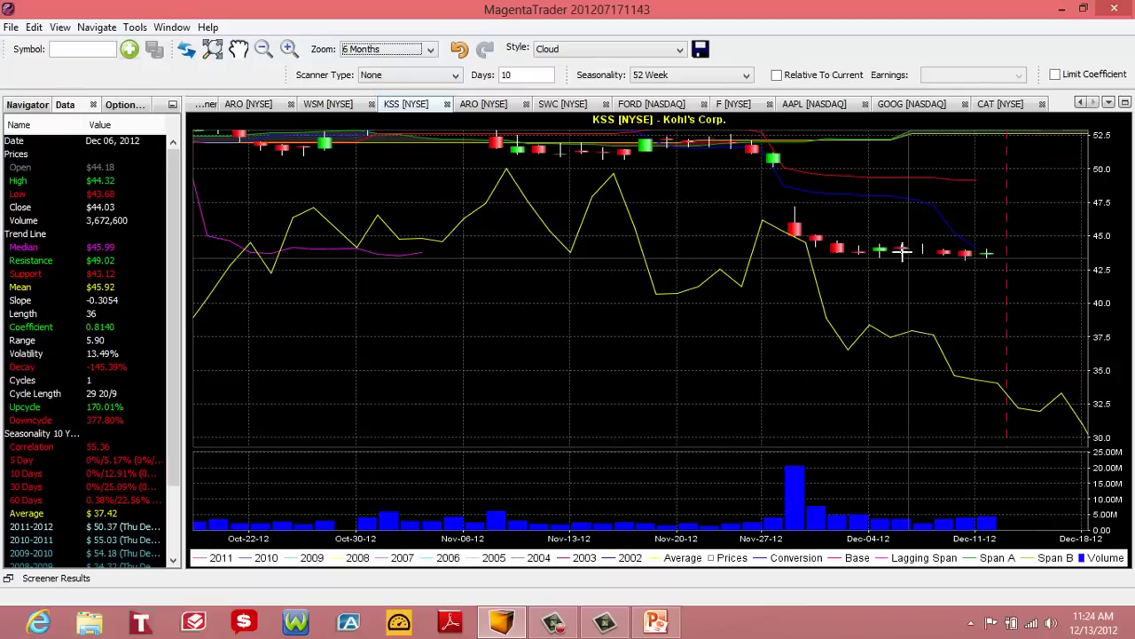
# Step: Open a chart for the symbol ANN and apply the Cloud style to it
pyautogui.click(84, 49)
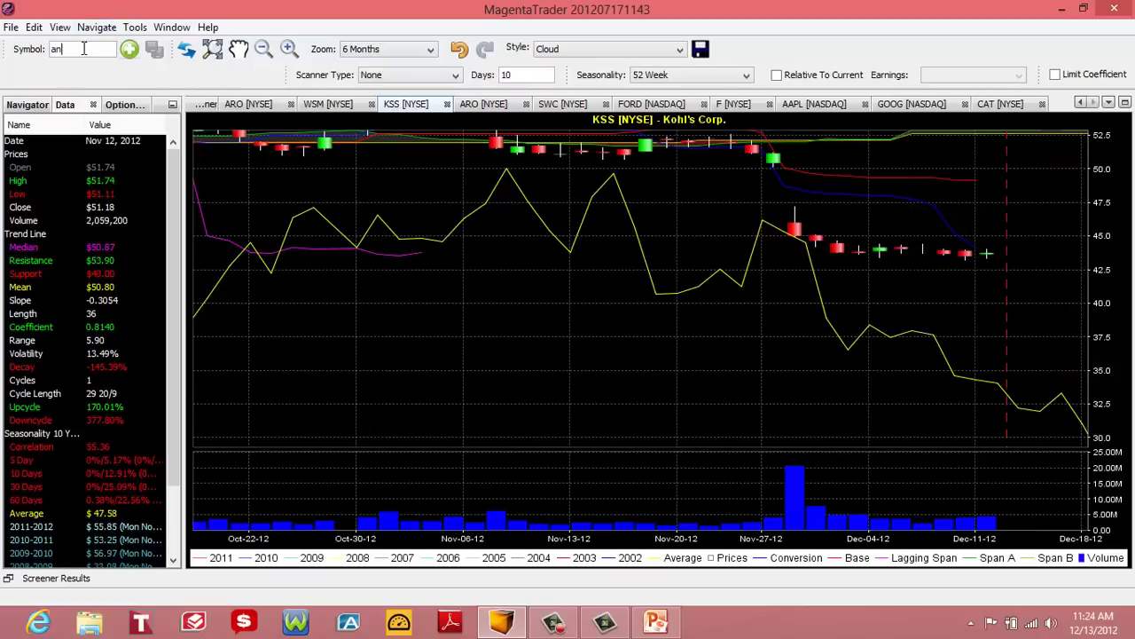
pyautogui.write('ann')
pyautogui.press('Return')
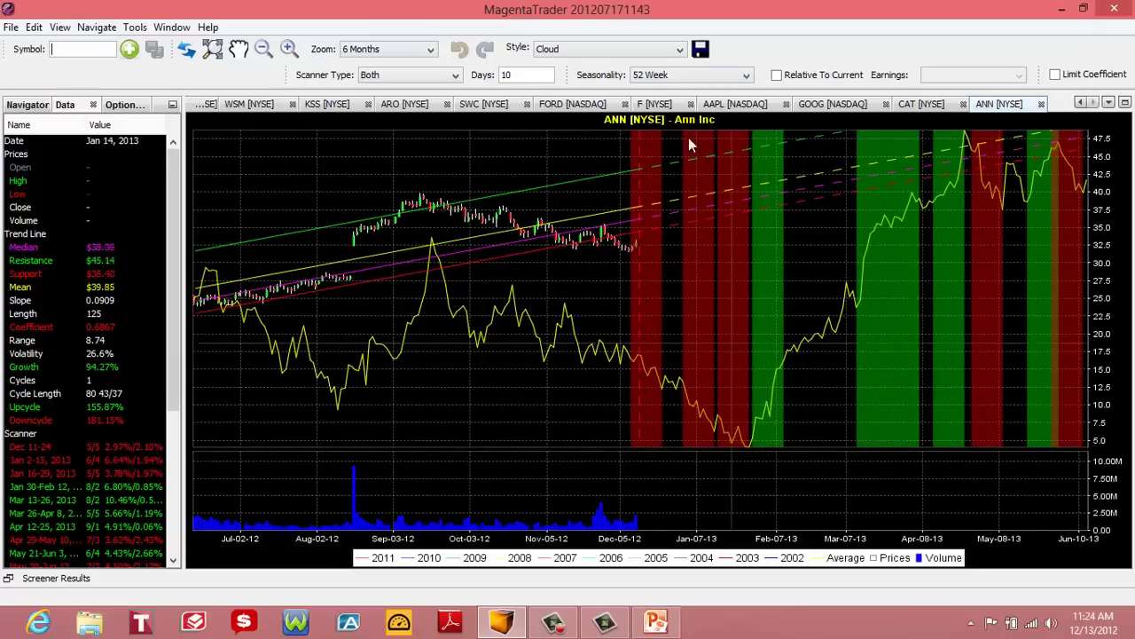
pyautogui.click(617, 51)
pyautogui.click(612, 200)
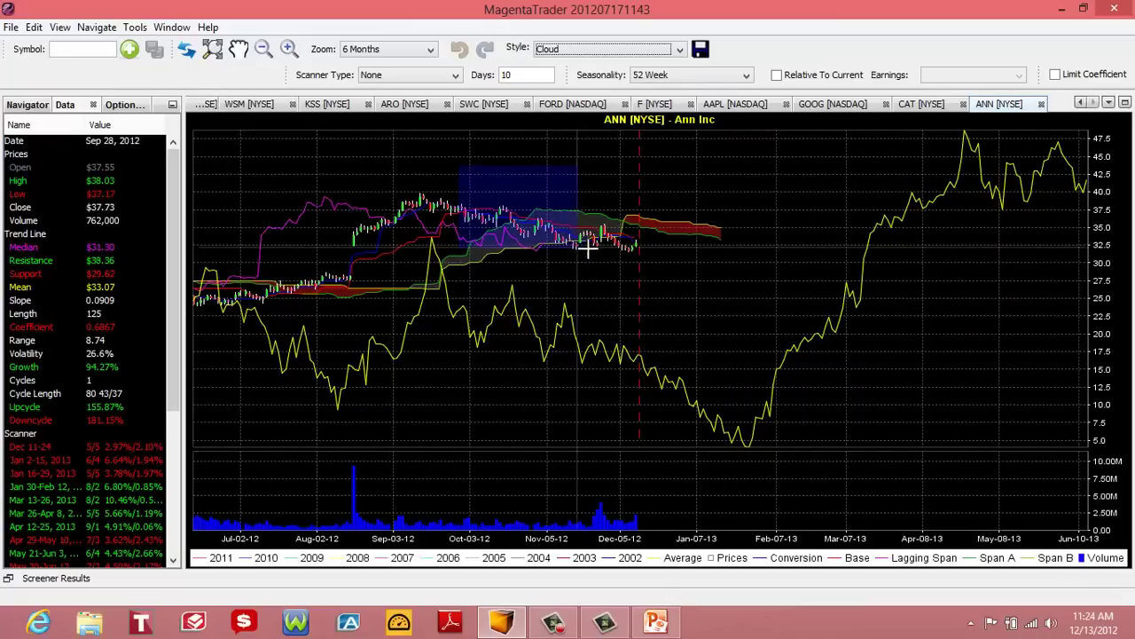
# Step: Enlarge Ann Inc's chart from October through mid-February, circle the early-December prices below the cloud, and mark the mid-January red cloud with a downward arrow
pyautogui.moveTo(588, 249); pyautogui.dragTo(801, 340)
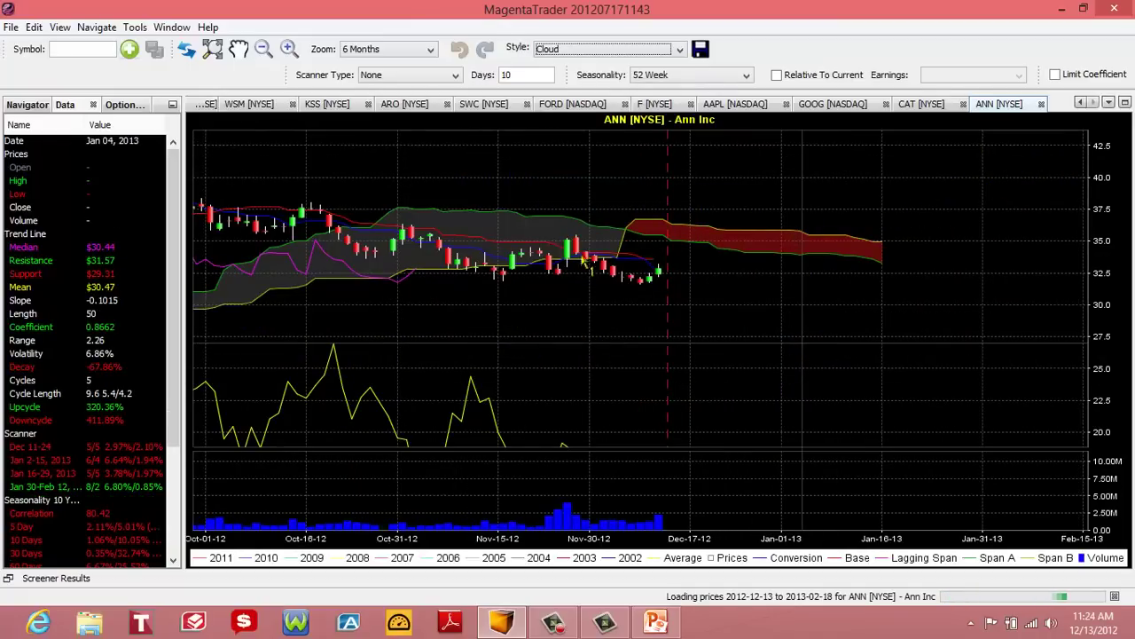
pyautogui.moveTo(611, 256); pyautogui.dragTo(652, 277)
pyautogui.moveTo(913, 205)
pyautogui.mouseDown()
pyautogui.moveTo(843, 266)
pyautogui.moveTo(878, 233)
pyautogui.moveTo(873, 332)
pyautogui.mouseUp()
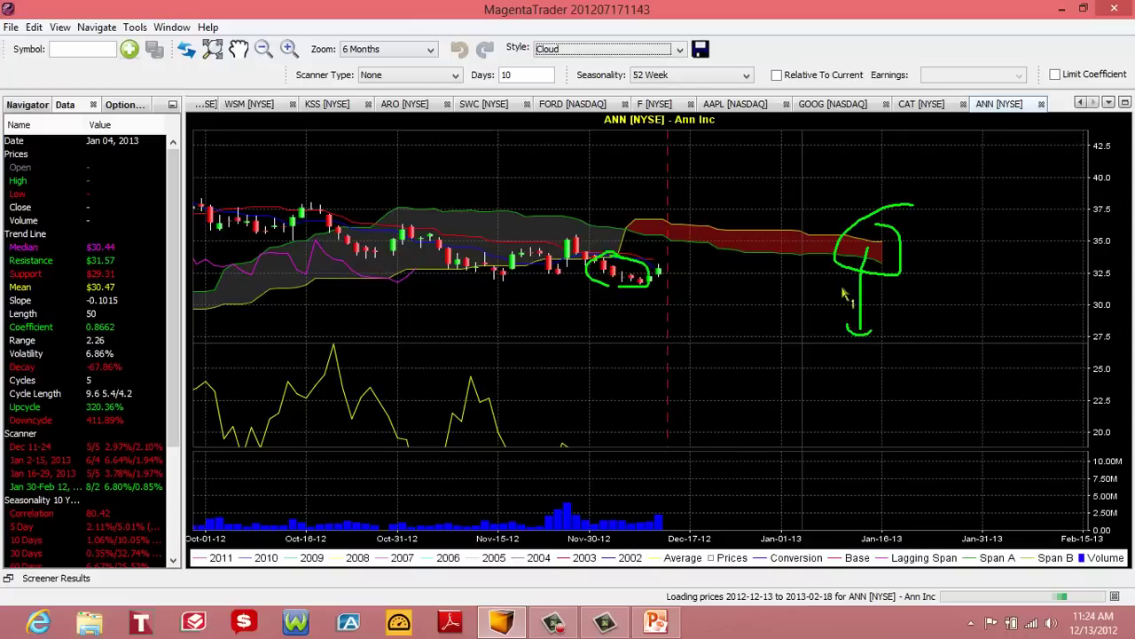
# Step: Circle Ann Inc's lagging span and prices around early November, mark the early and latest December prices, and clear the drawings
pyautogui.moveTo(419, 241); pyautogui.dragTo(381, 245)
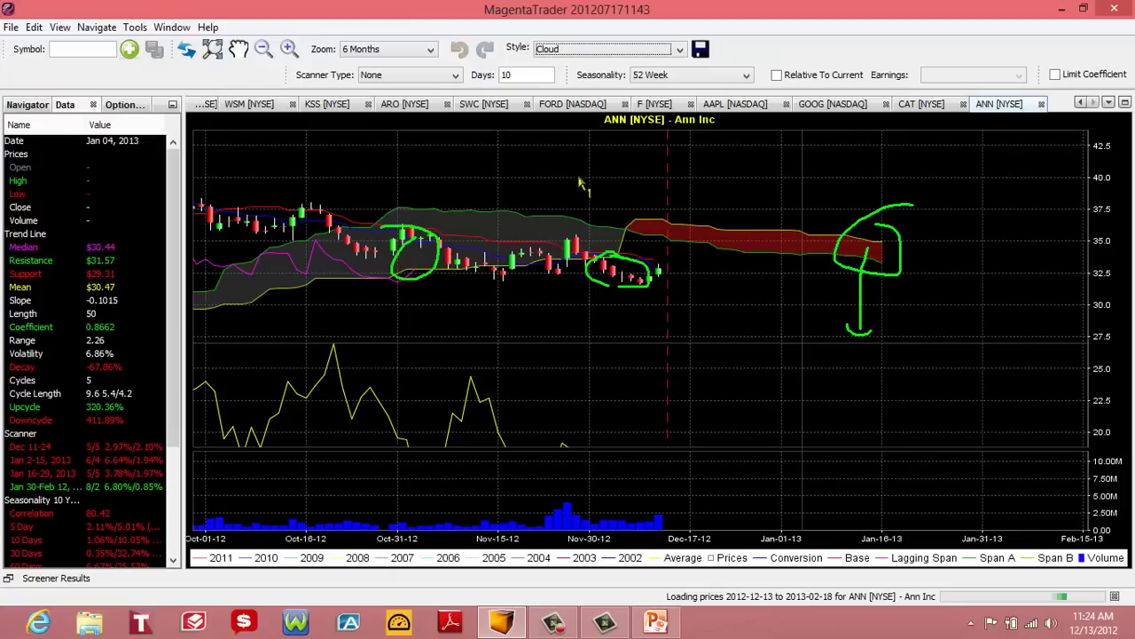
pyautogui.moveTo(625, 285)
pyautogui.mouseDown()
pyautogui.moveTo(647, 270)
pyautogui.moveTo(593, 266)
pyautogui.moveTo(612, 277)
pyautogui.moveTo(661, 268)
pyautogui.moveTo(655, 257)
pyautogui.moveTo(646, 271)
pyautogui.moveTo(657, 282)
pyautogui.mouseUp()
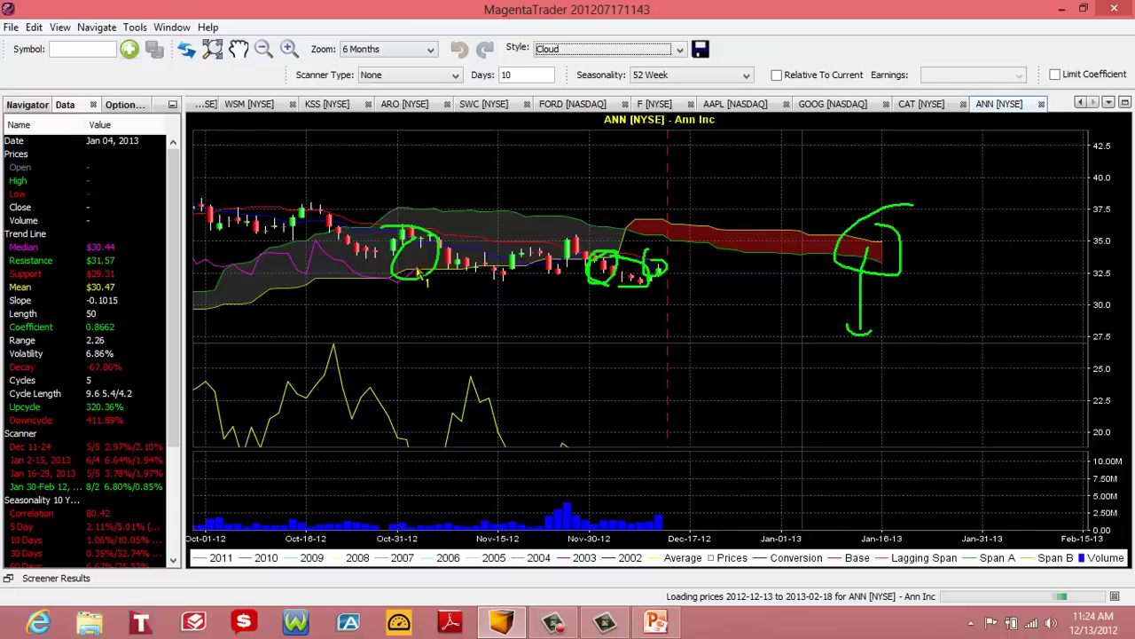
pyautogui.press('Escape')
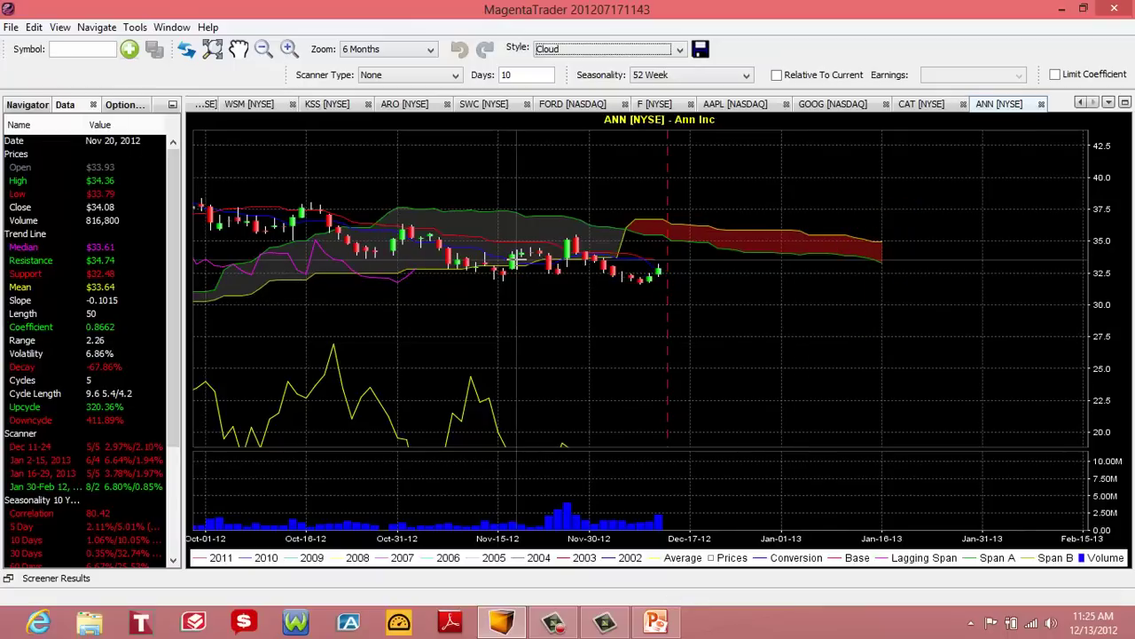